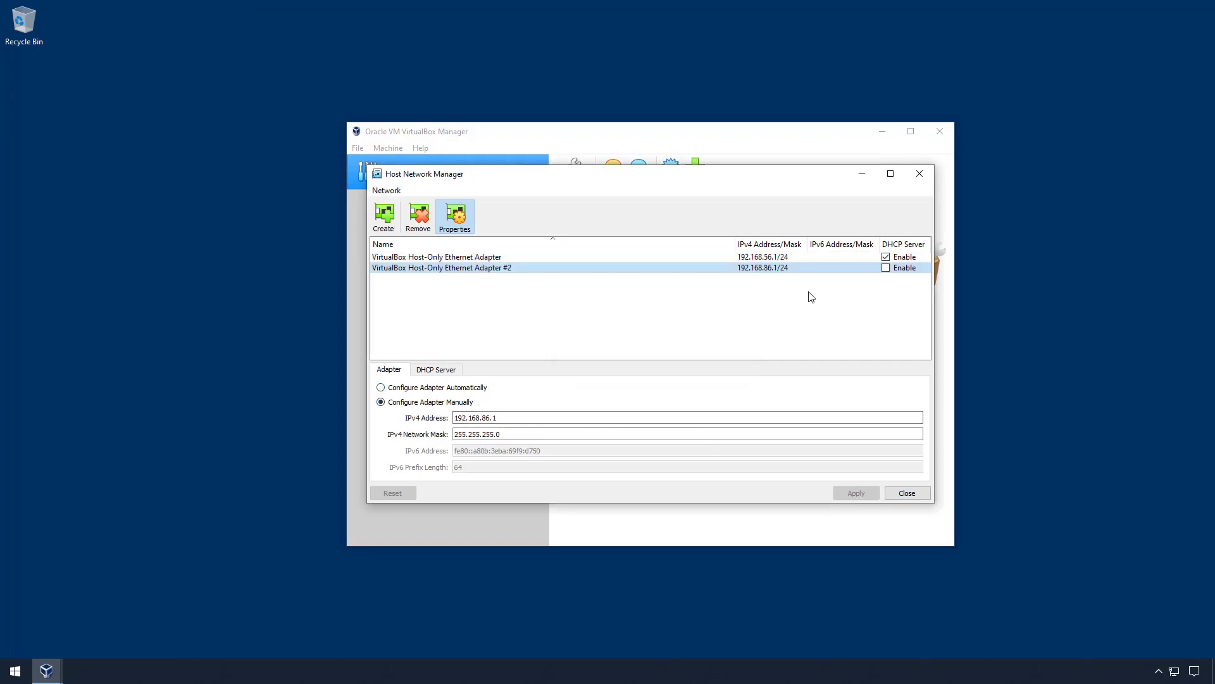
# - Set host-only adapter #2 to configure automatically, apply it, and close the host network settings
pyautogui.click(448, 372)
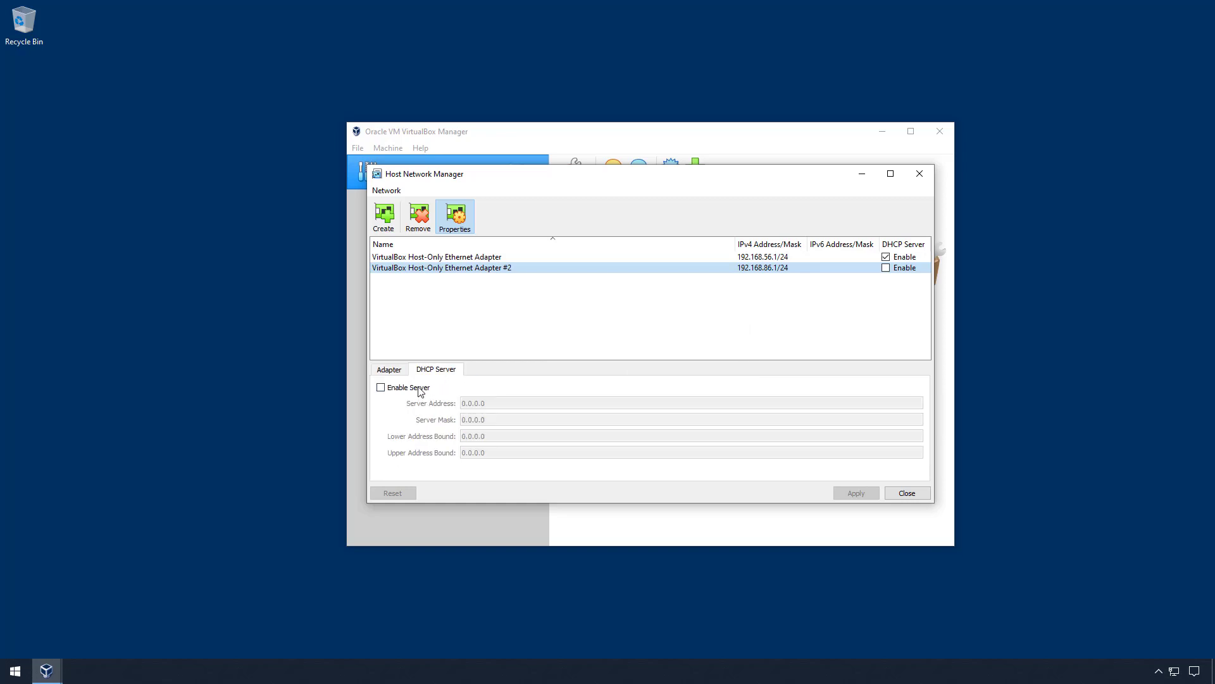
pyautogui.click(393, 372)
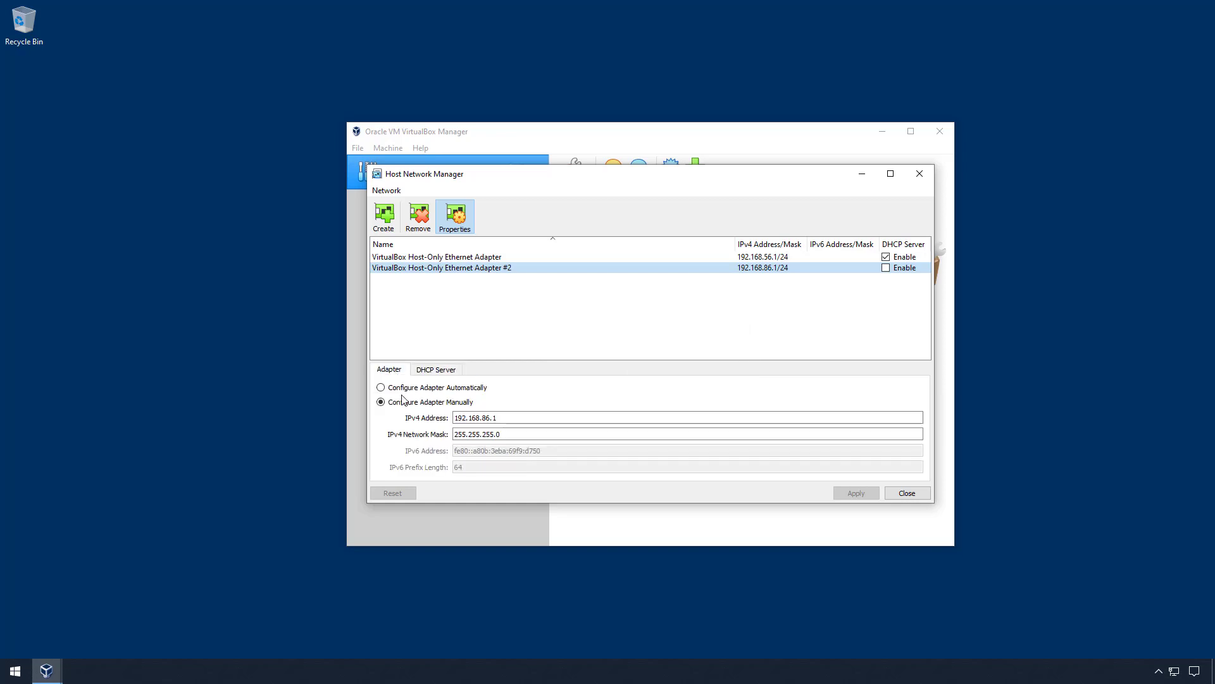
pyautogui.click(410, 389)
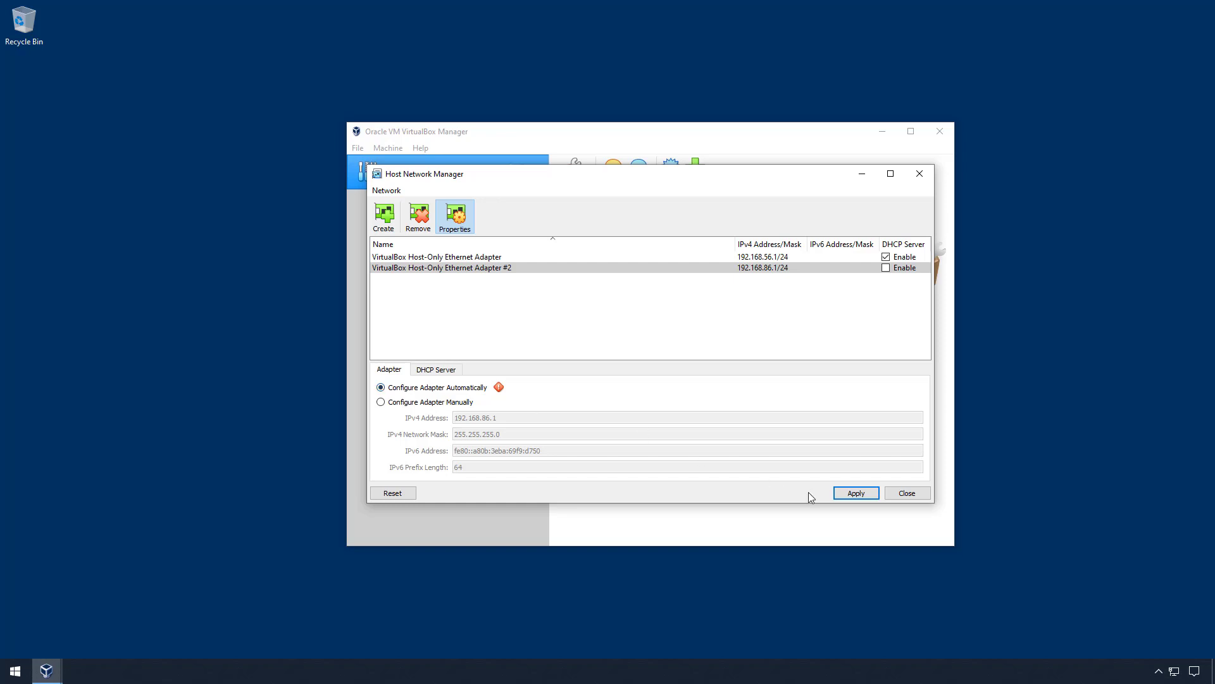
pyautogui.click(856, 493)
pyautogui.click(919, 495)
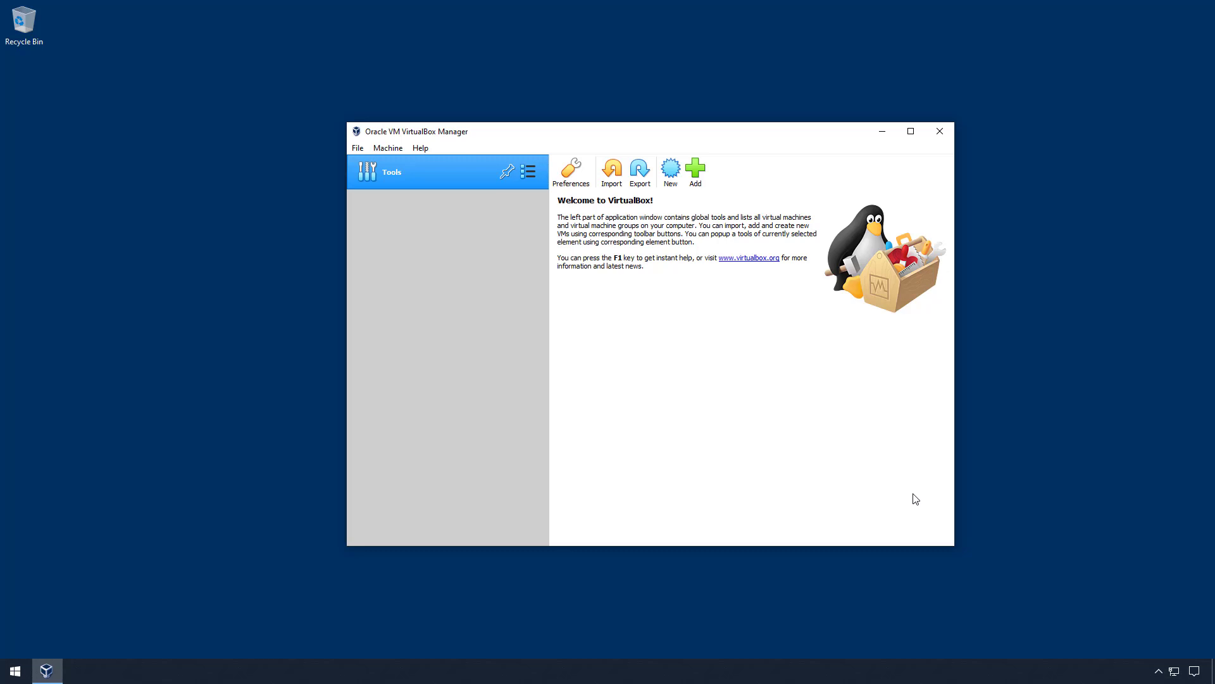
# - Open Network Connections via ncpa.cpl and rename Host-Only Network #2 to VBHONET2
pyautogui.press('super+r')
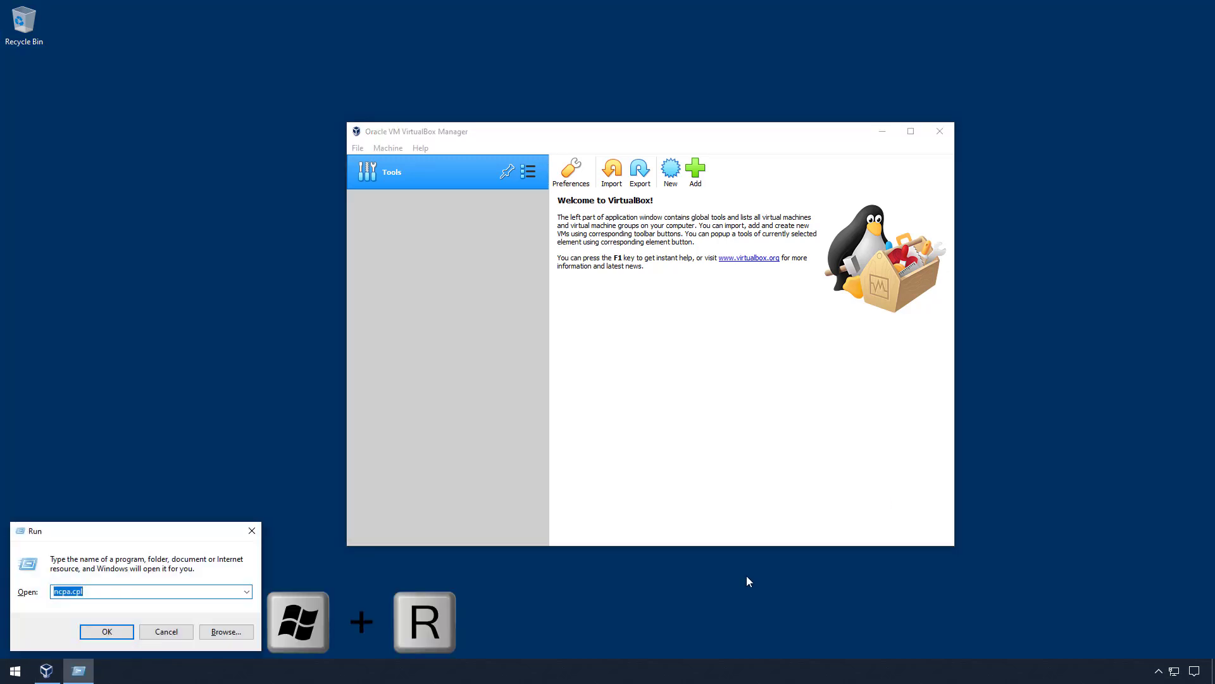
pyautogui.write('ncpa.')
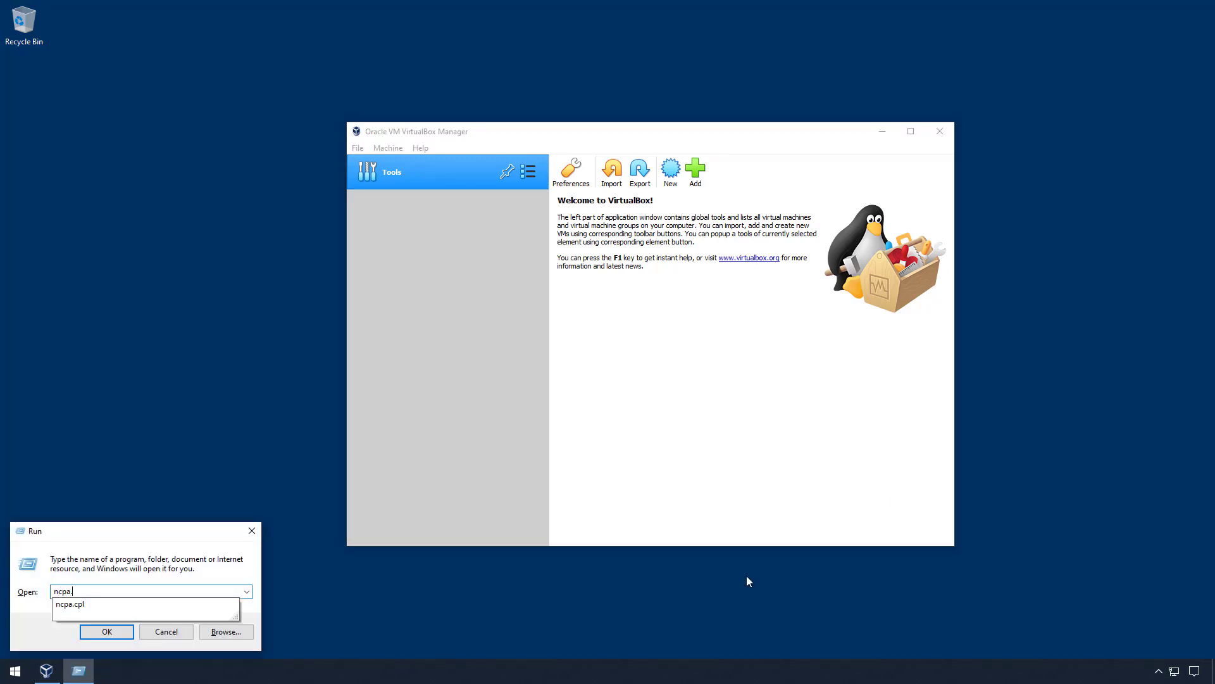
pyautogui.write('cpl')
pyautogui.press('Return')
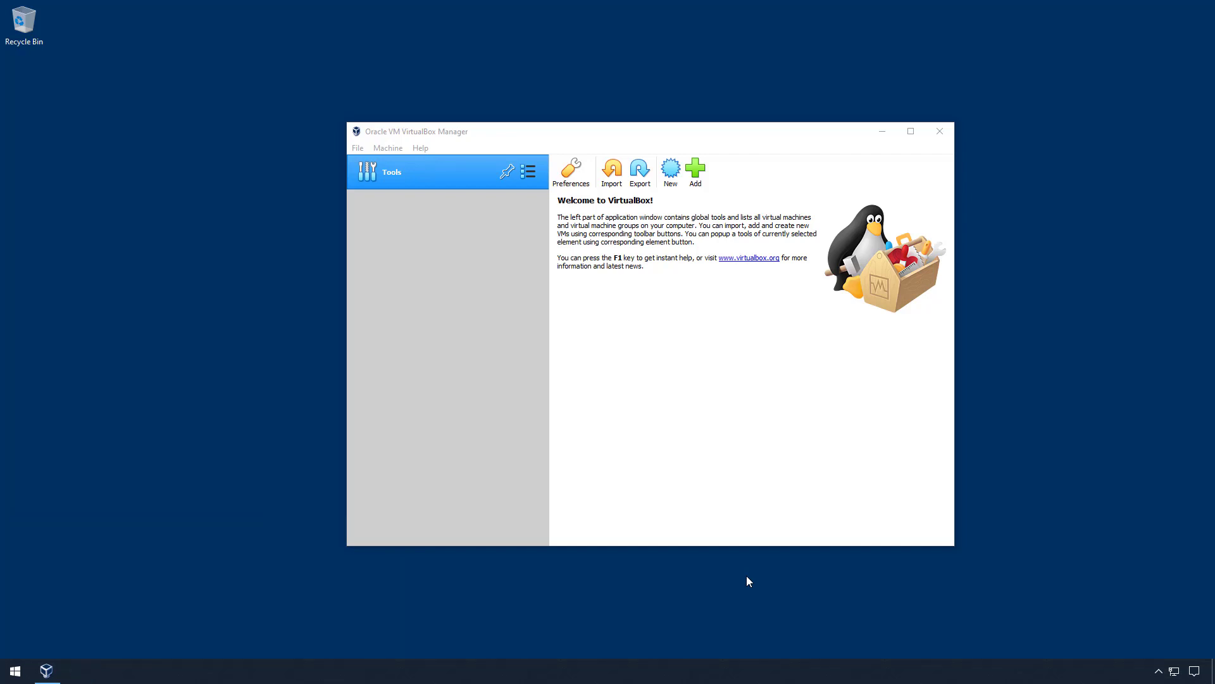
pyautogui.click(638, 248)
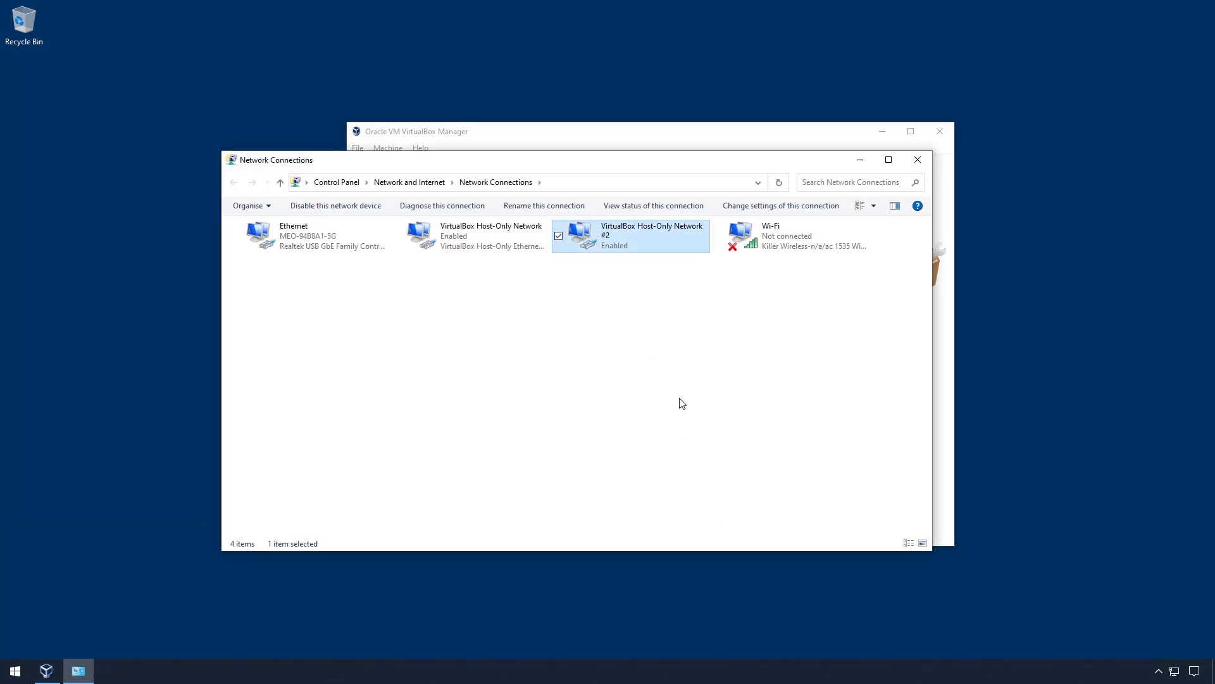
pyautogui.press('F2')
pyautogui.write('VB')
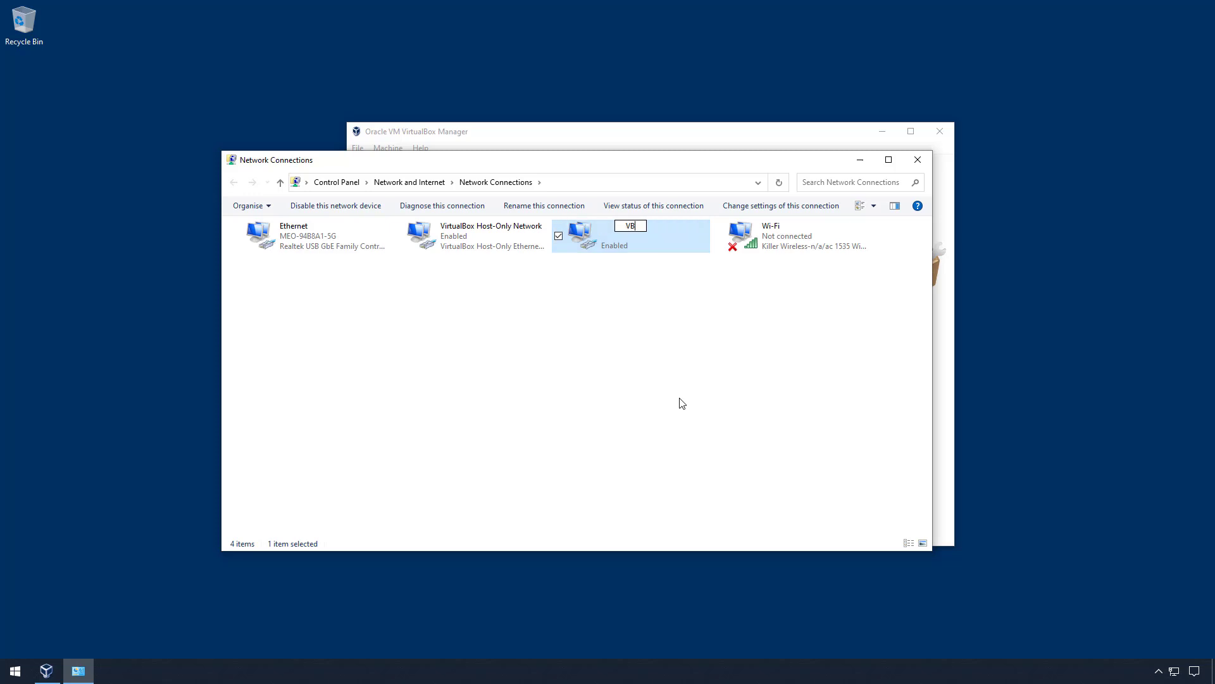
pyautogui.write('HONET2')
pyautogui.press('Return')
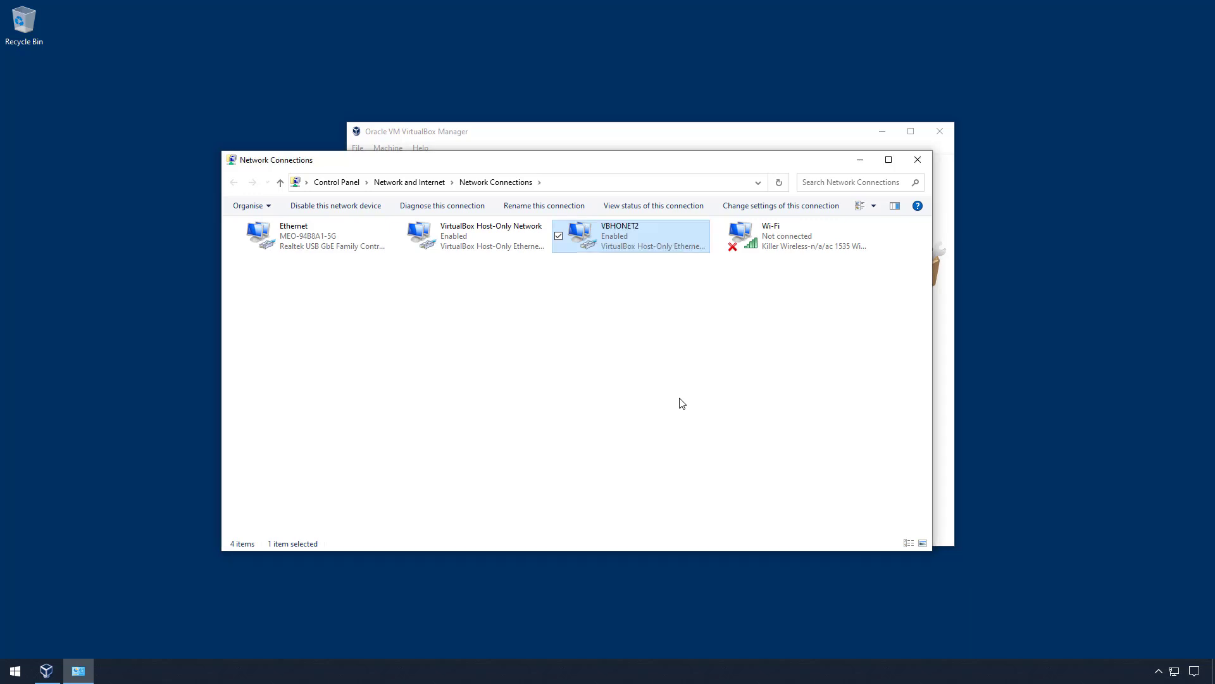
# - Turn off Internet Protocol Version 6 in the VBHONET2 adapter's properties
pyautogui.rightClick(618, 237)
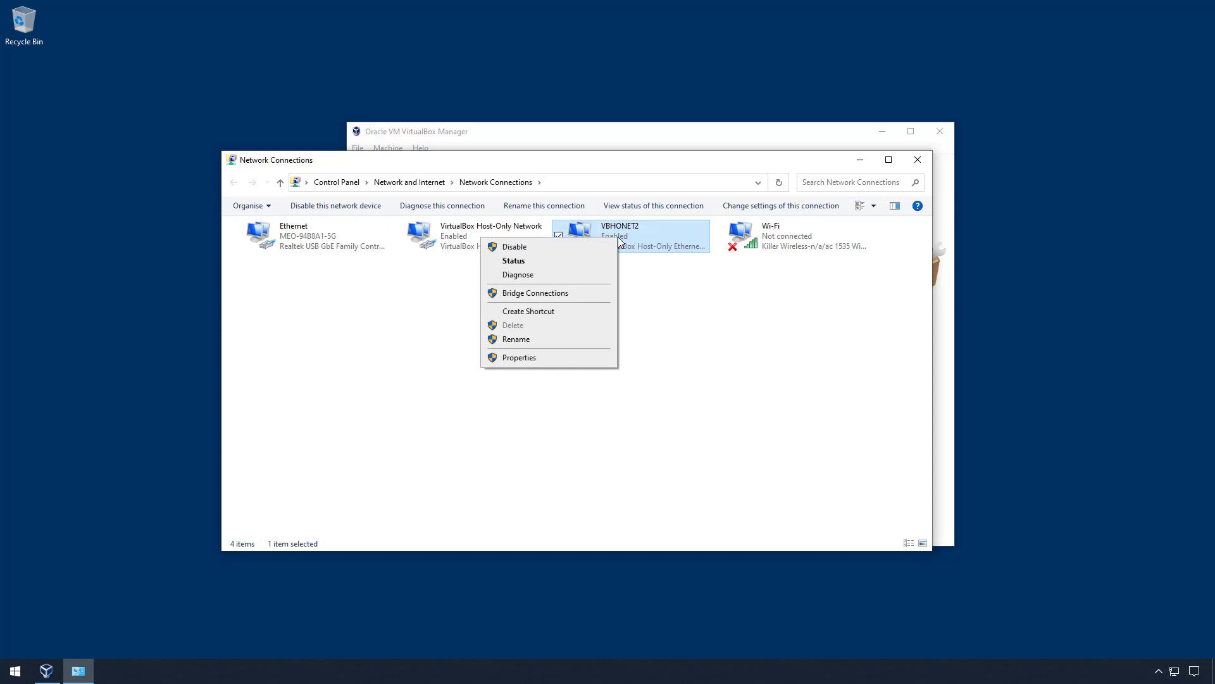
pyautogui.click(583, 358)
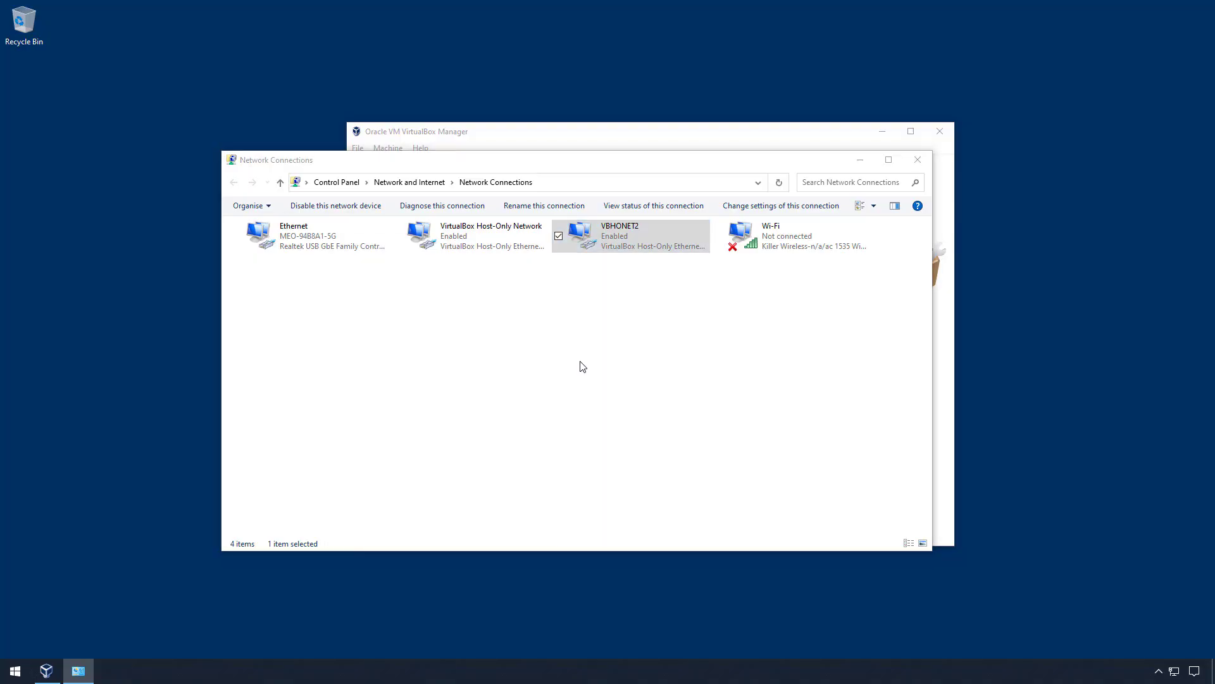
pyautogui.moveTo(443, 343); pyautogui.dragTo(447, 370)
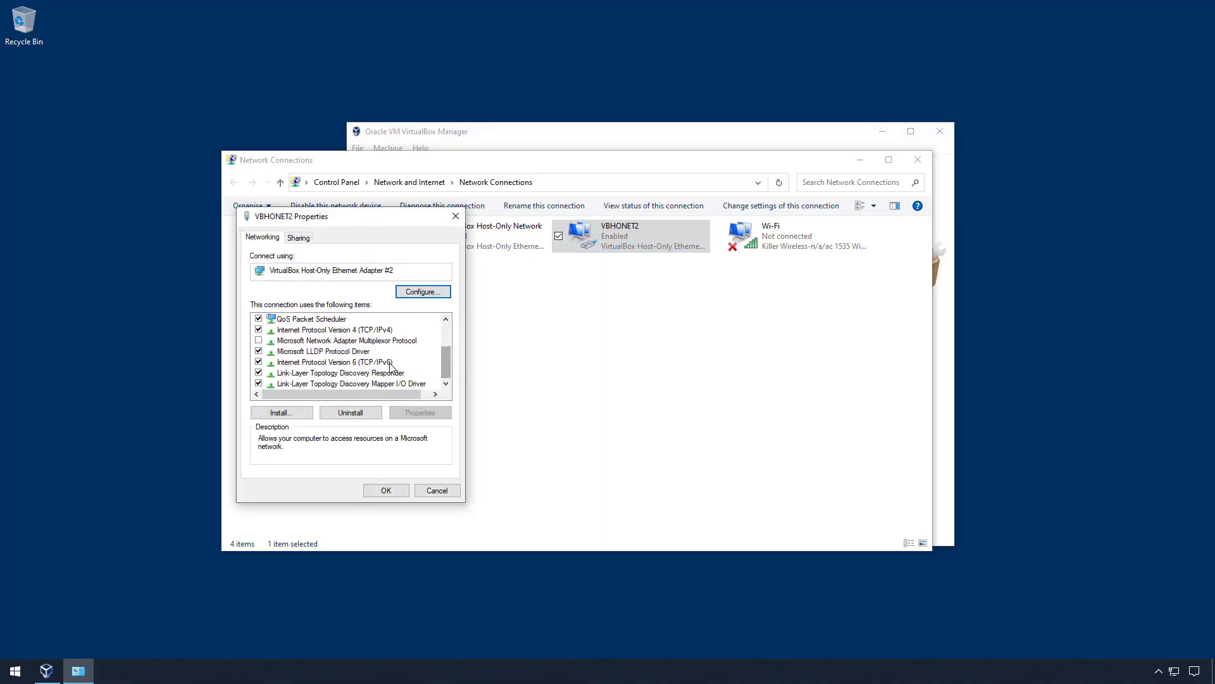
pyautogui.click(389, 366)
pyautogui.click(259, 362)
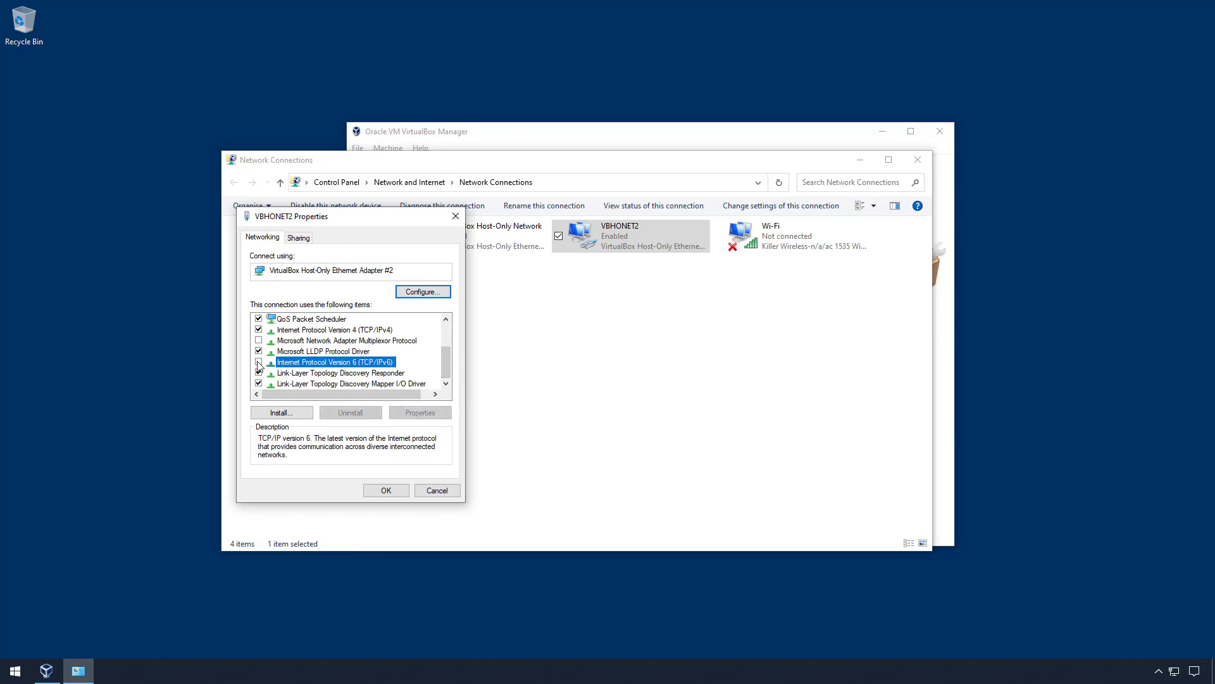
pyautogui.click(393, 490)
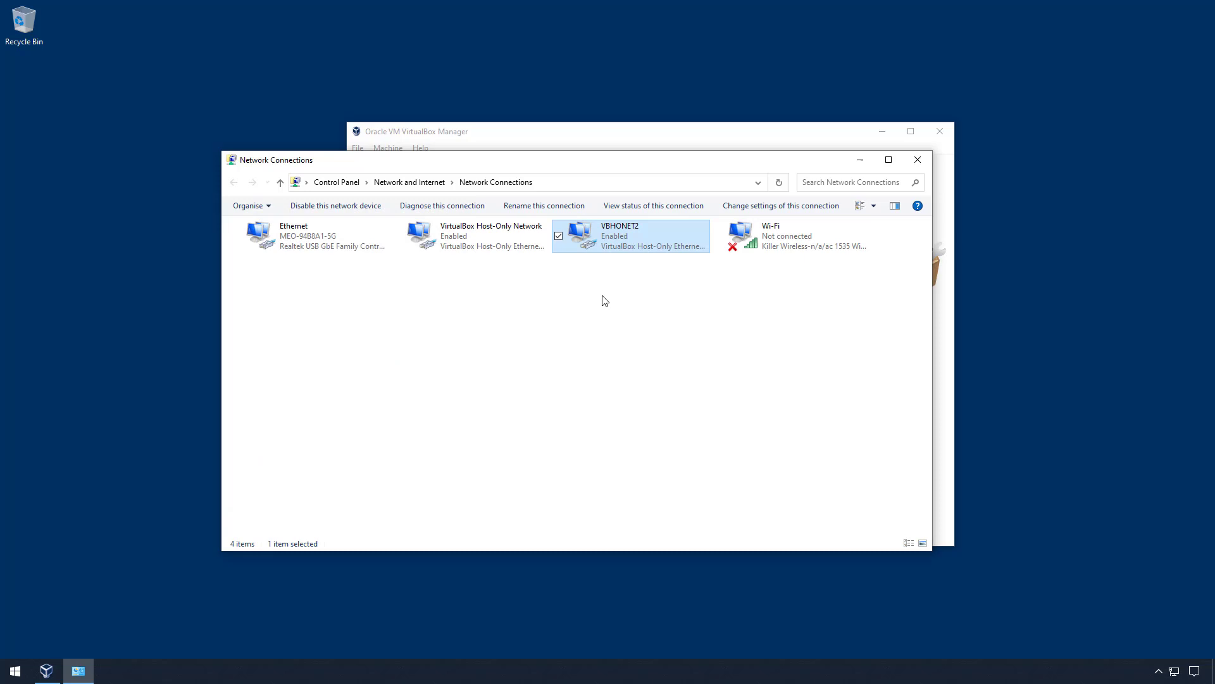
# - Close the Network Connections window
pyautogui.click(928, 162)
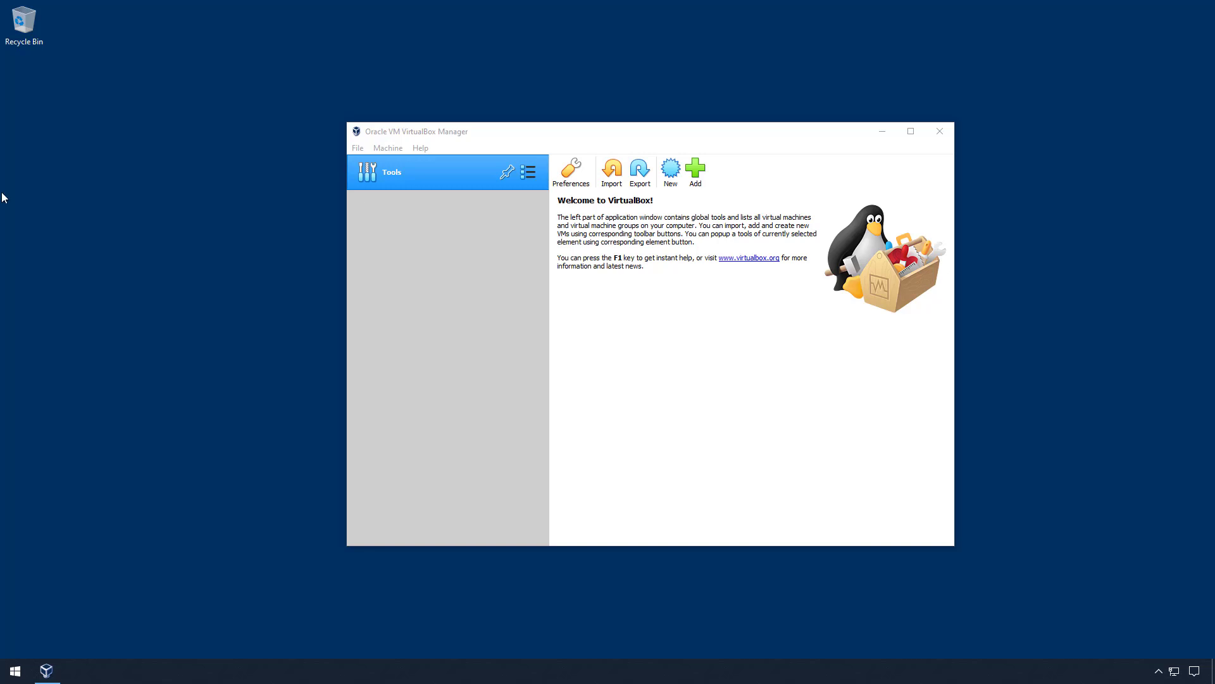
# - Launch regedit and jump to the {4d36e972-e325-11ce-bfc1-08002be10318} network adapter class key
pyautogui.press('super+r')
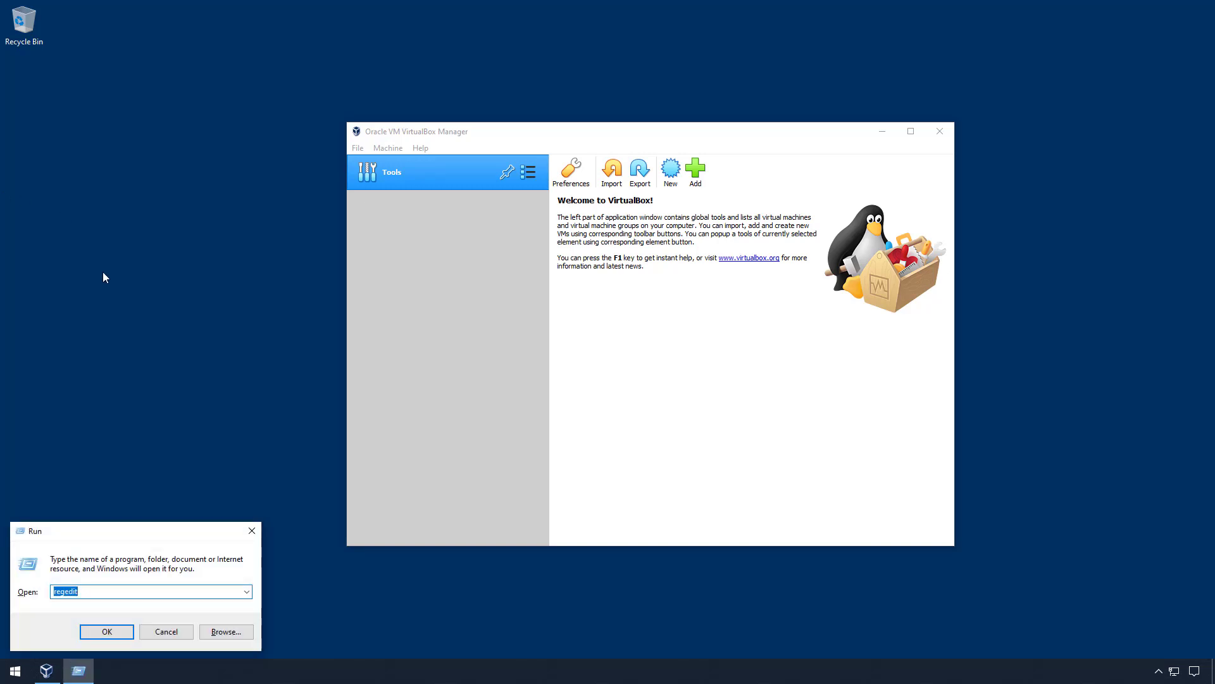
pyautogui.write('regedit')
pyautogui.press('Return')
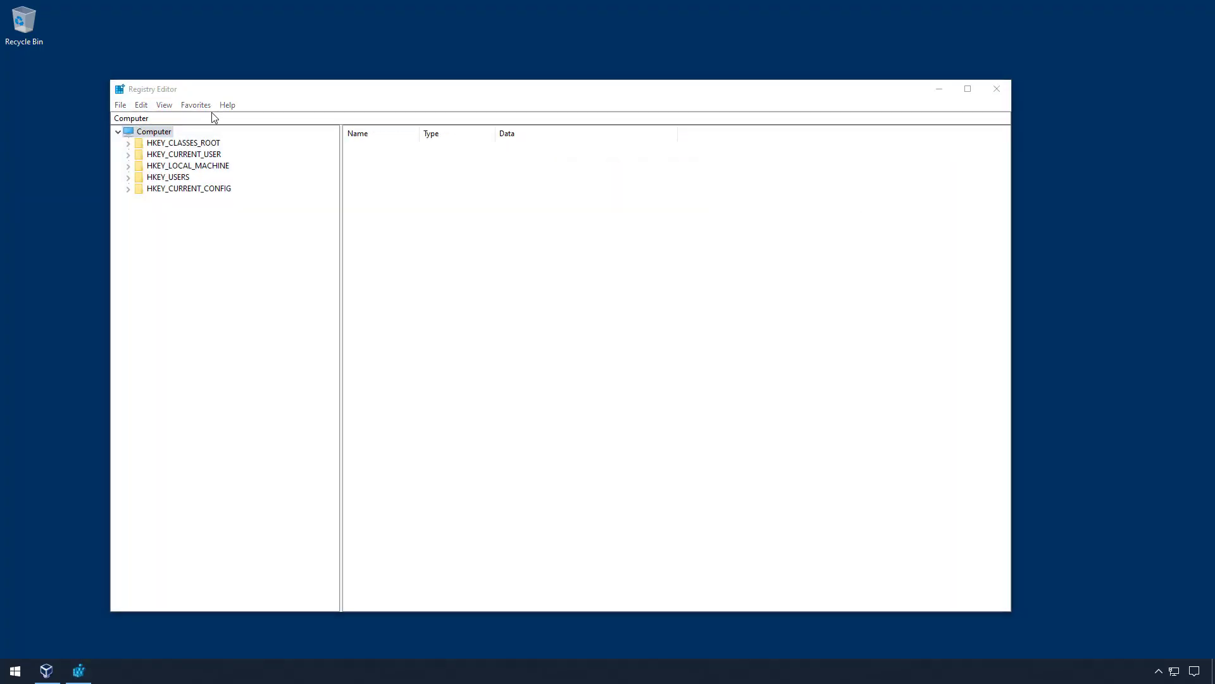
pyautogui.click(212, 118)
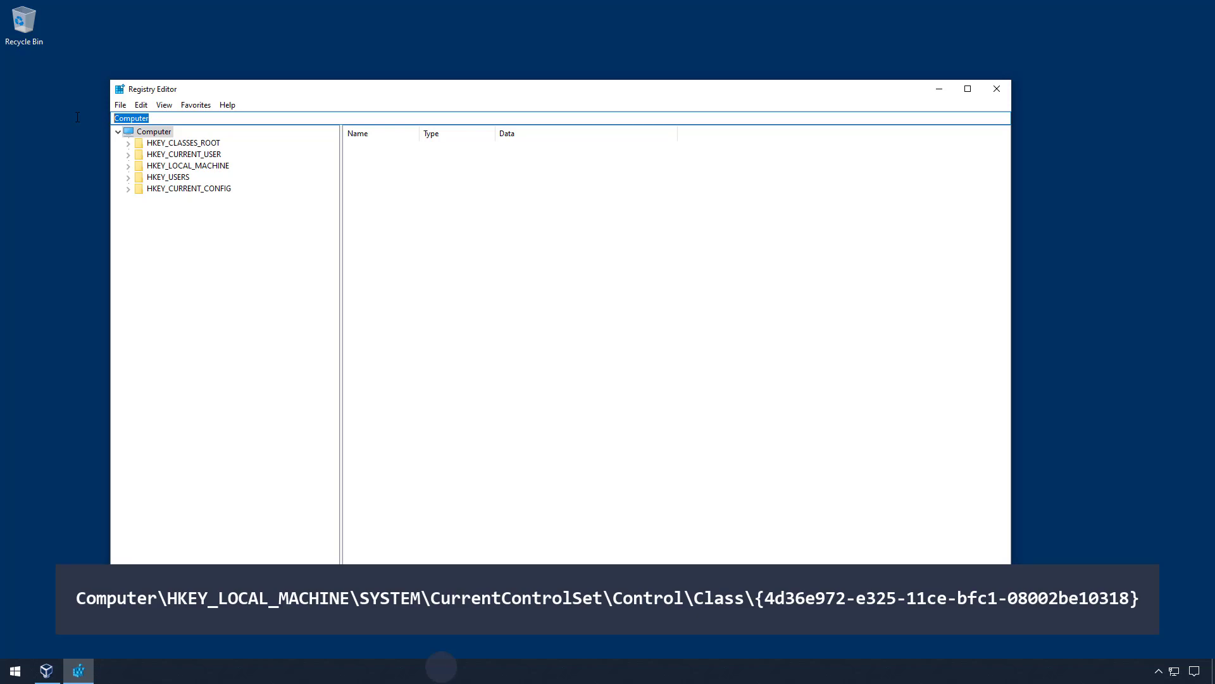
pyautogui.write('Computer\\HKEY_LOCAL_MACHINE\\SYSTEM\\CurrentControlSet\\Control\\Class\\{4d36e972-e325-11ce-bfc1-08002be10318}')
pyautogui.press('Return')
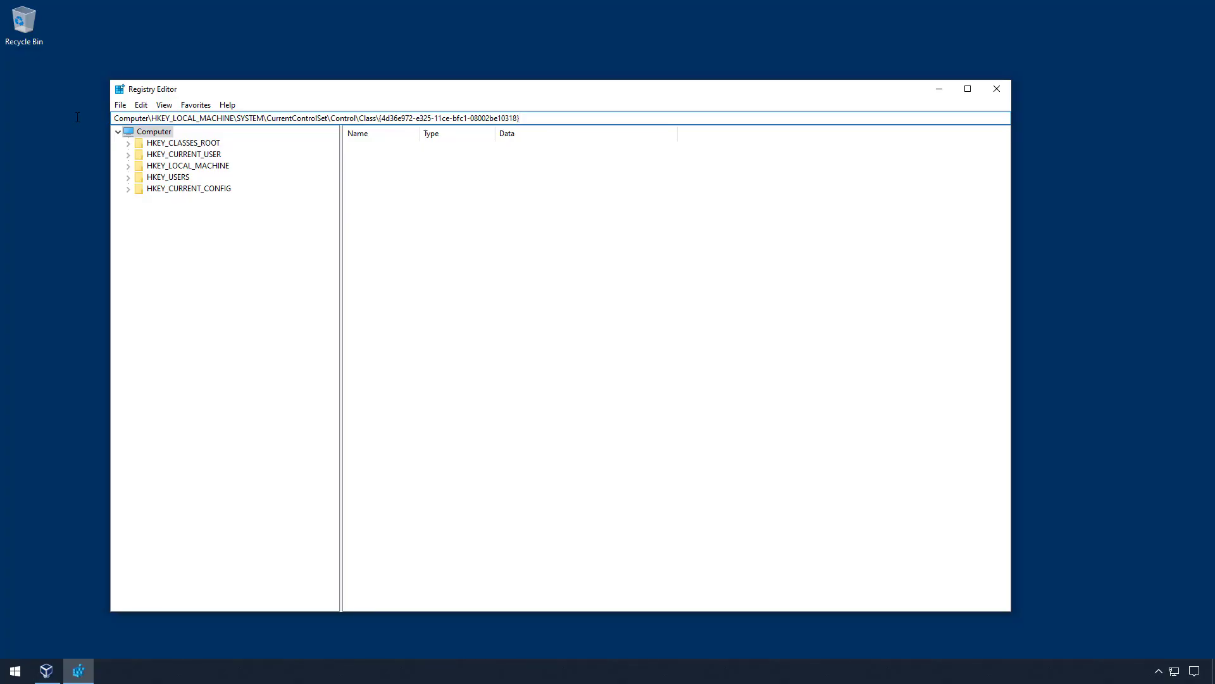
pyautogui.press('Return')
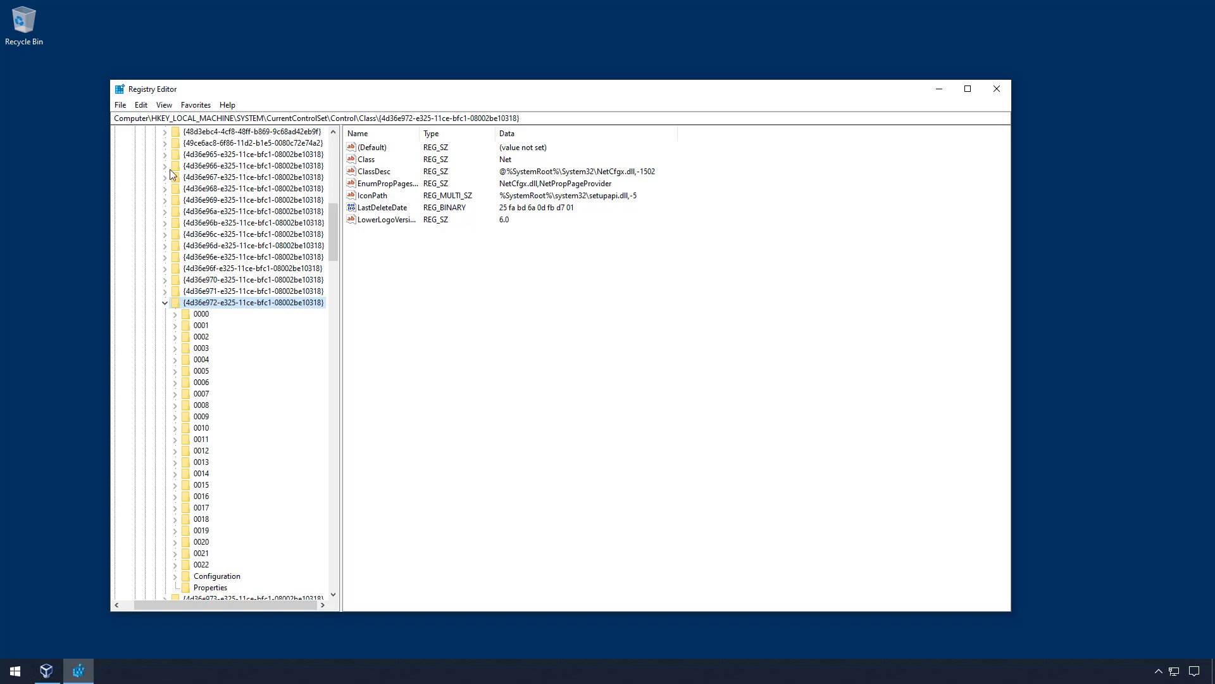
# - Search the registry for 'virtualbox host-only'
pyautogui.click(141, 106)
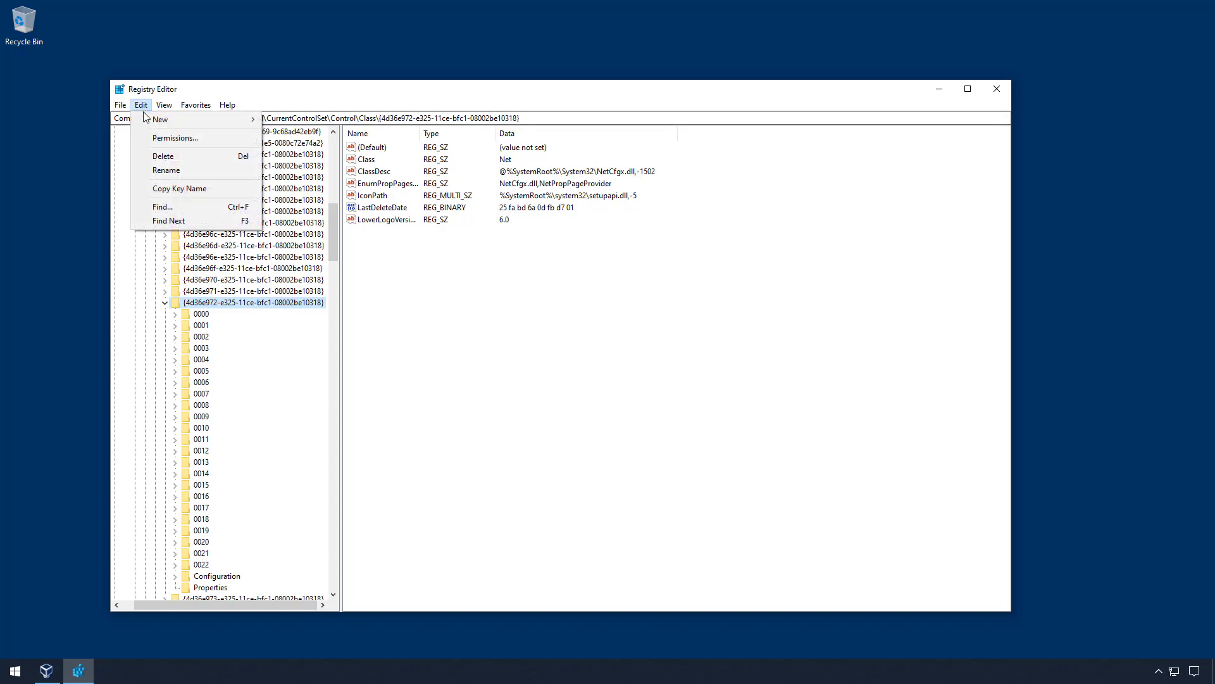
pyautogui.click(184, 207)
pyautogui.write('virtualbo')
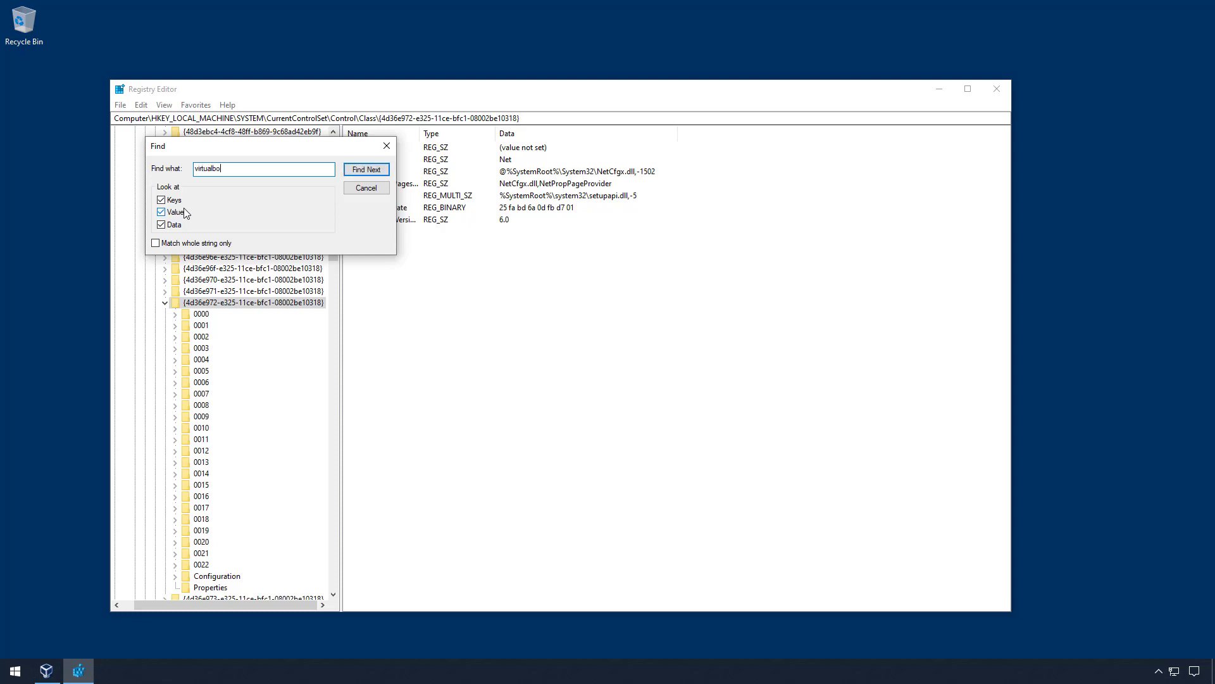
pyautogui.write('x host-only')
# - Find the next VirtualBox host-only adapter key, 0022, and check its DeviceInstanceID
pyautogui.click(365, 170)
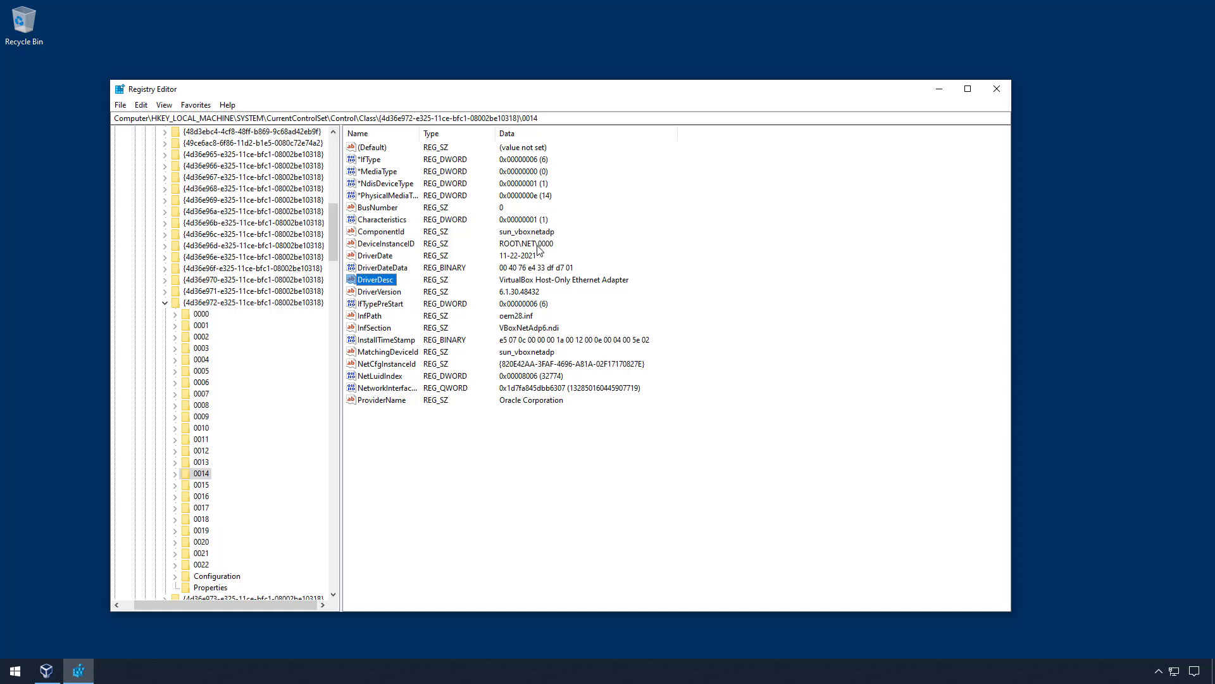
pyautogui.click(141, 105)
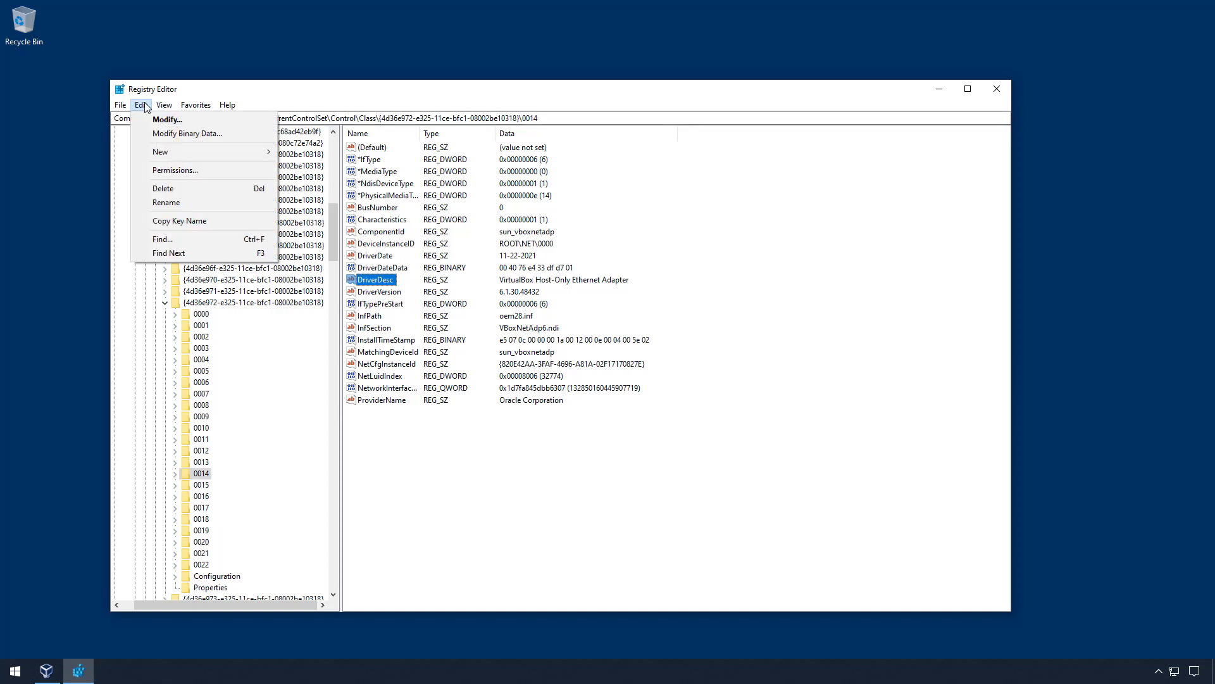
pyautogui.click(169, 251)
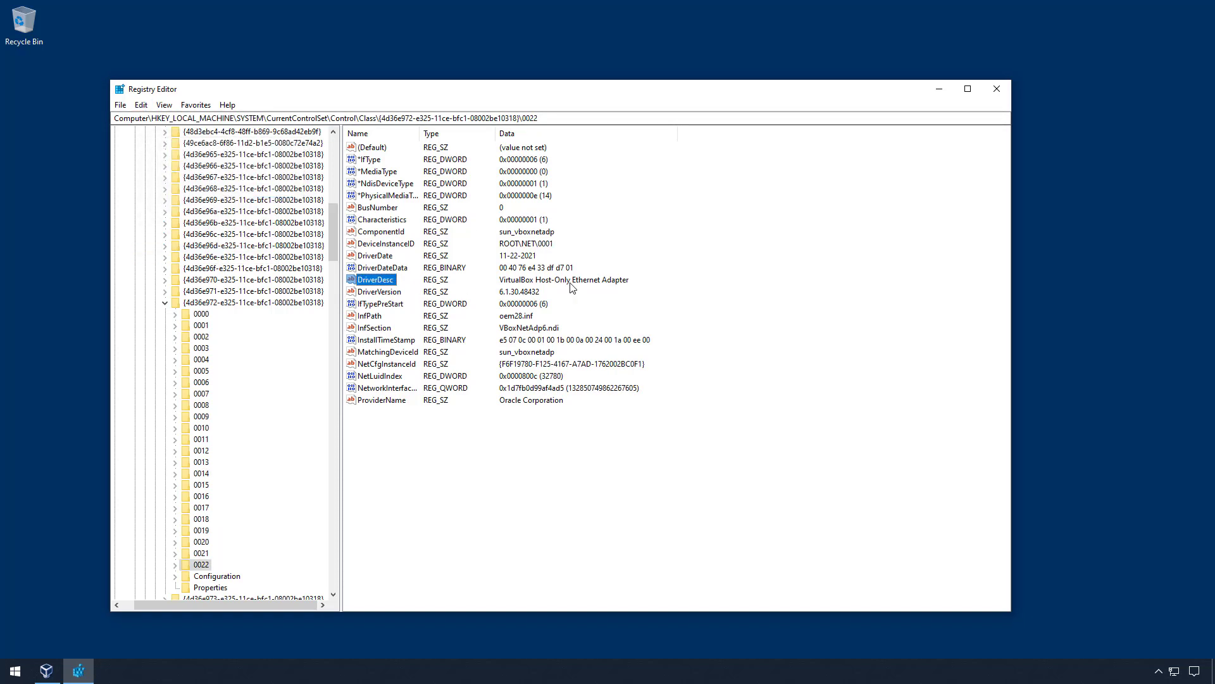
pyautogui.click(532, 248)
pyautogui.click(389, 243)
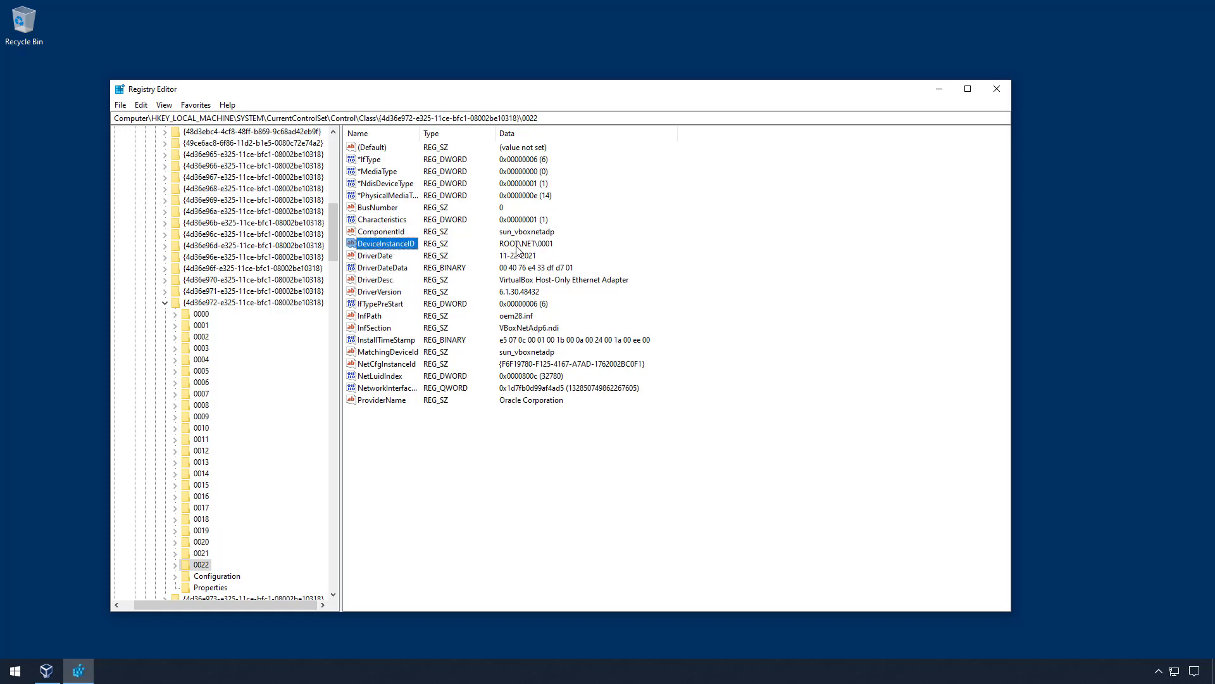
# - Set *NdisDeviceType to 0 and close Registry Editor
pyautogui.click(401, 186)
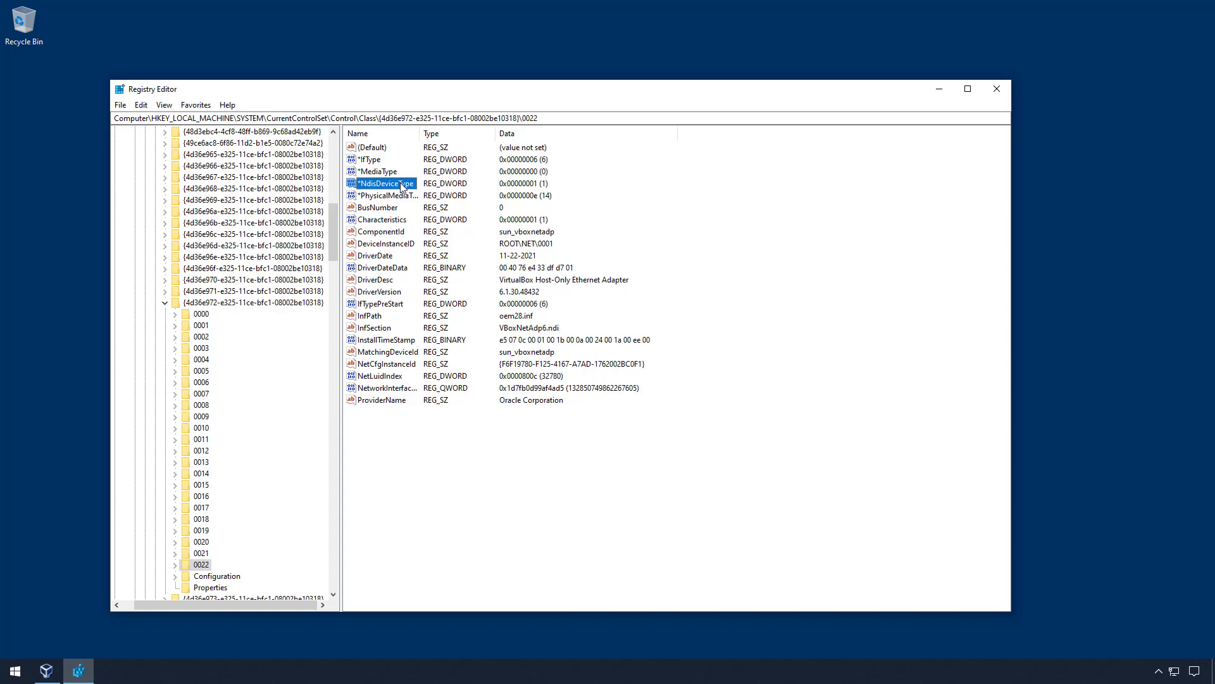
pyautogui.doubleClick(389, 188)
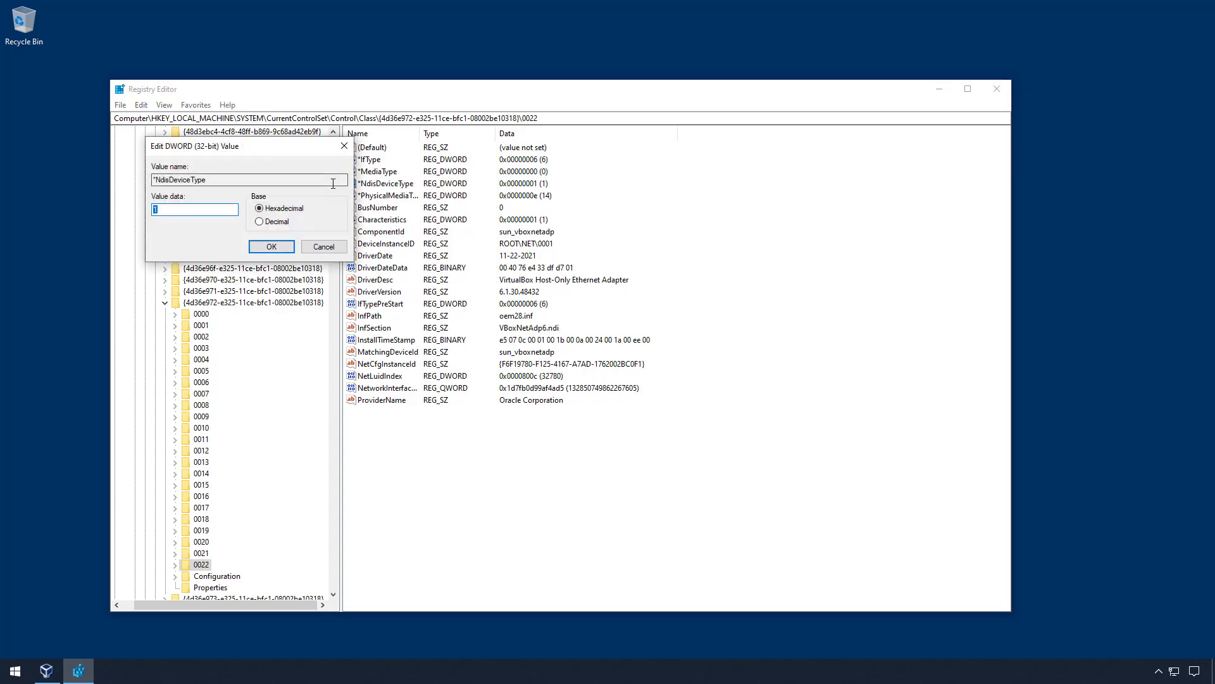
pyautogui.write('0')
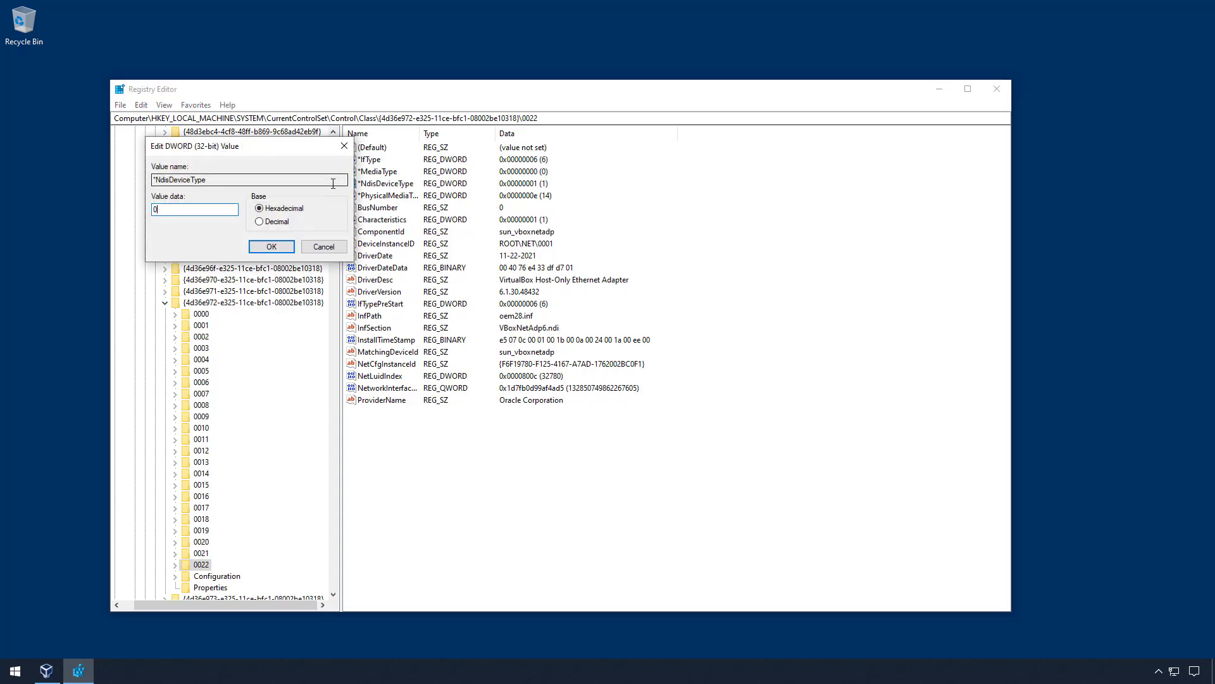
pyautogui.click(279, 247)
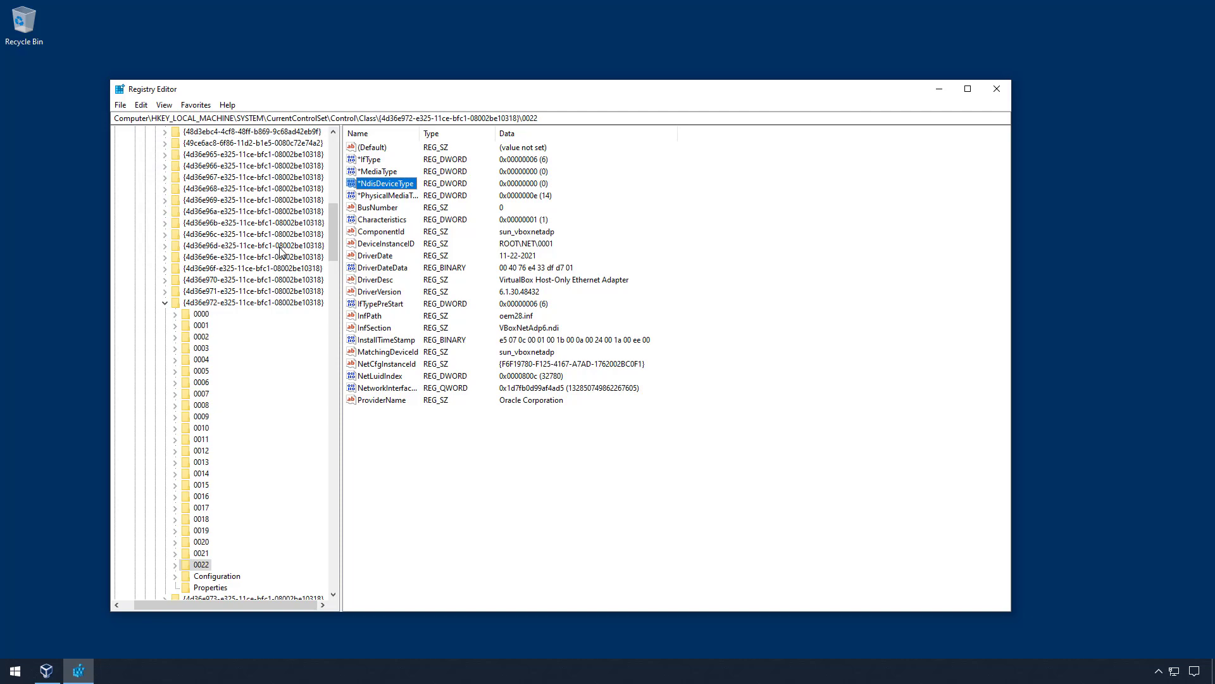
pyautogui.click(998, 91)
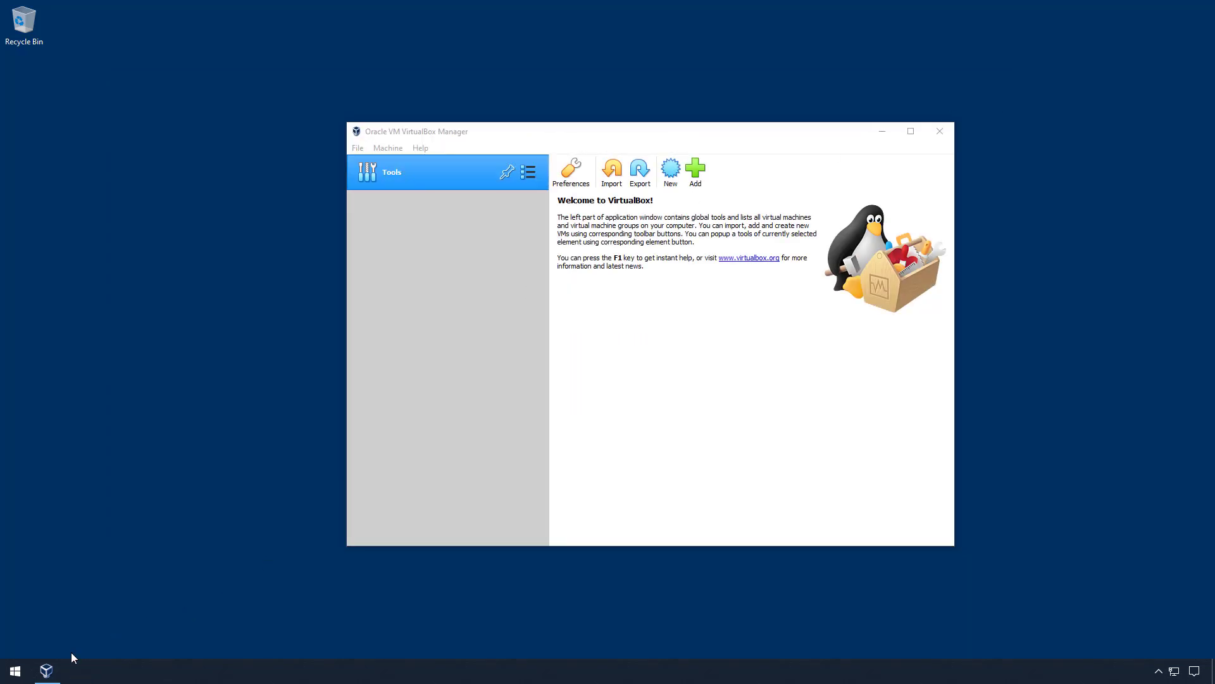
# - Close VirtualBox Manager so it can be restarted
pyautogui.click(938, 136)
# - Start a new VM named Firewall, type BSD, version FreeBSD (64-bit)
pyautogui.click(392, 149)
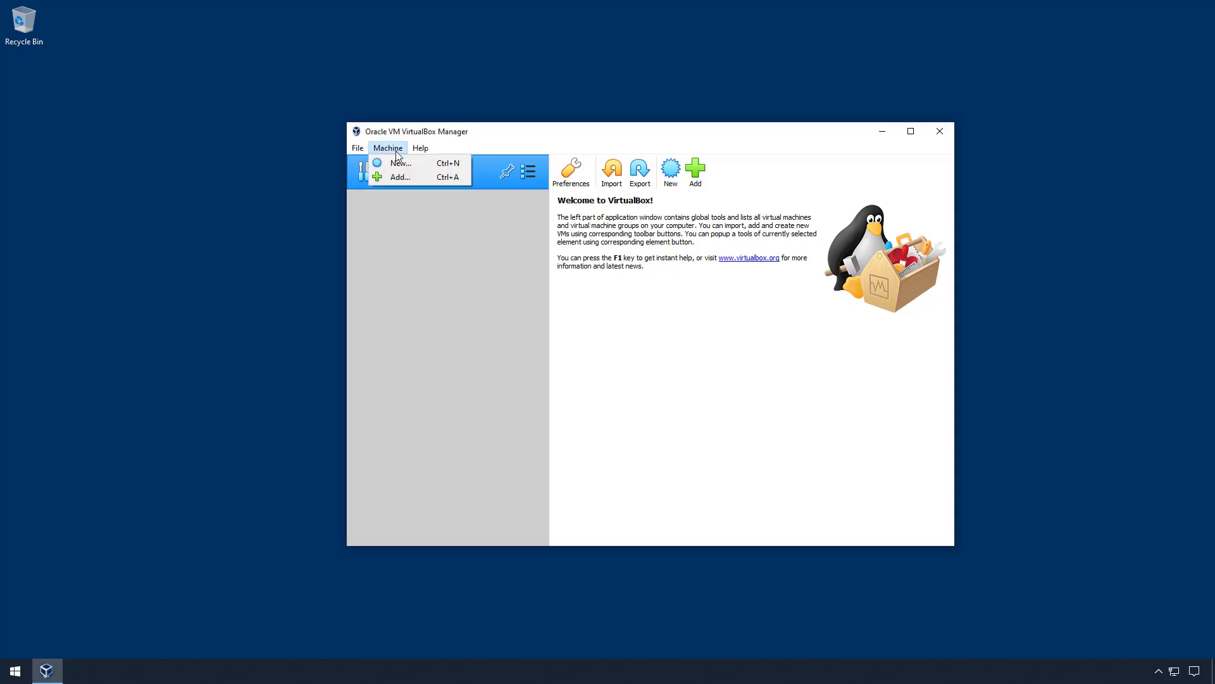
pyautogui.click(406, 166)
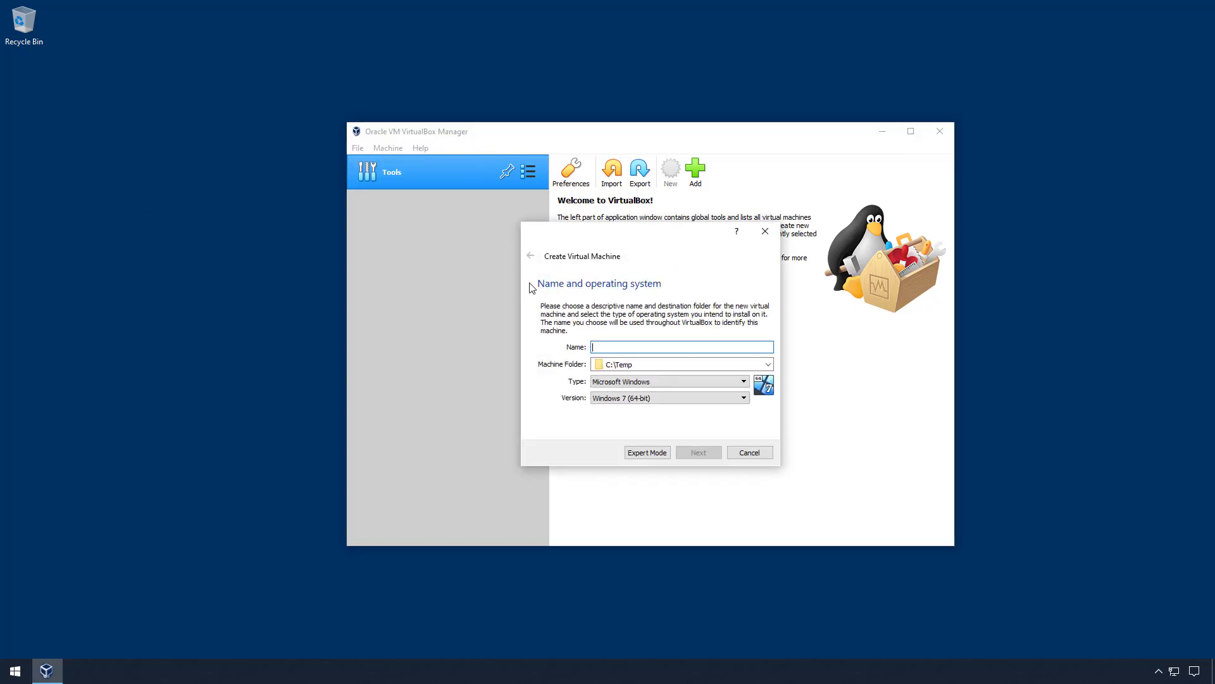
pyautogui.write('Firewall')
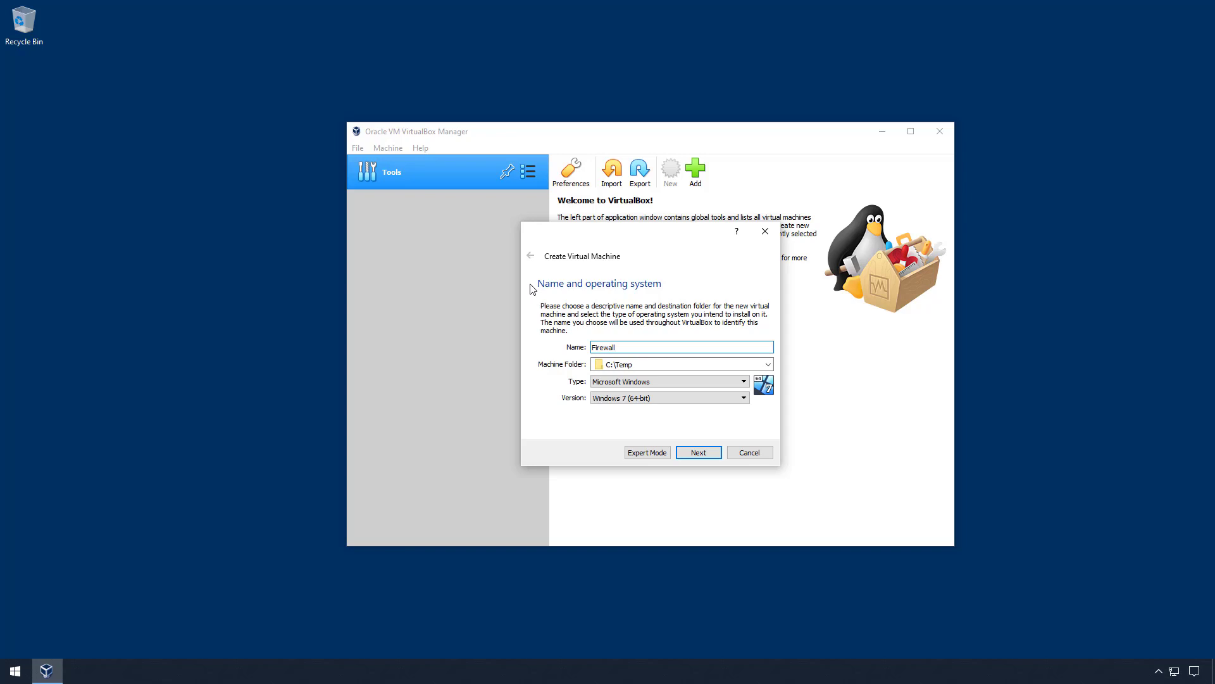
pyautogui.click(606, 382)
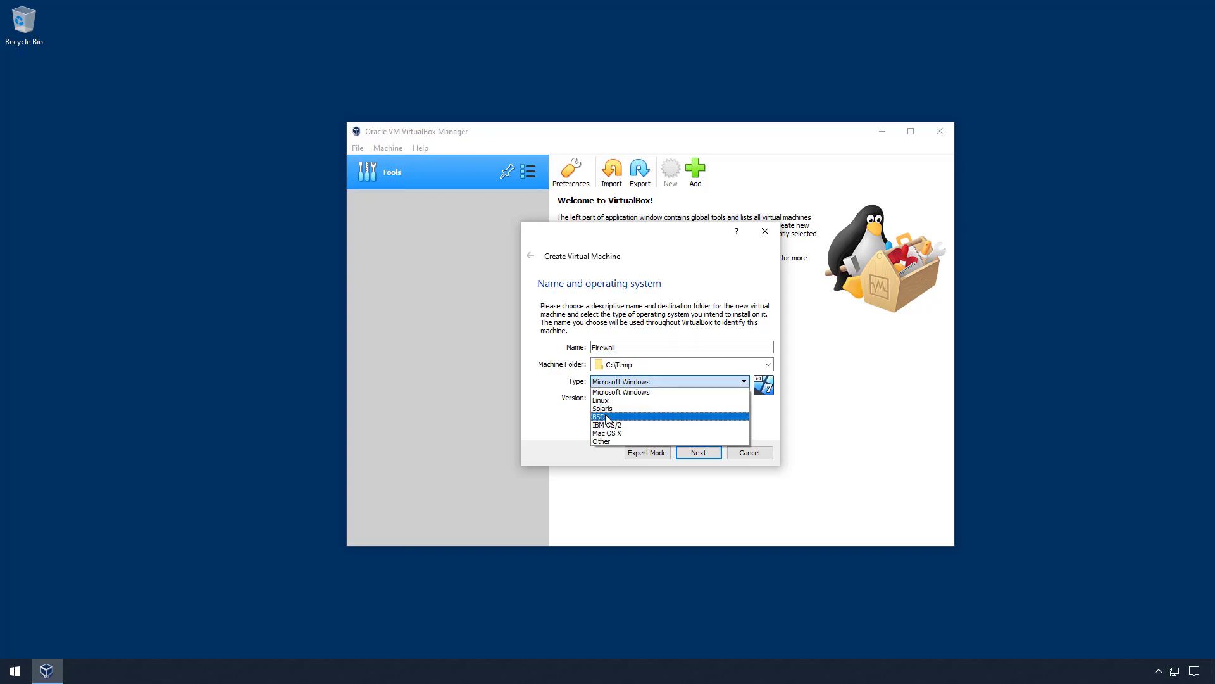
pyautogui.click(608, 417)
pyautogui.click(623, 399)
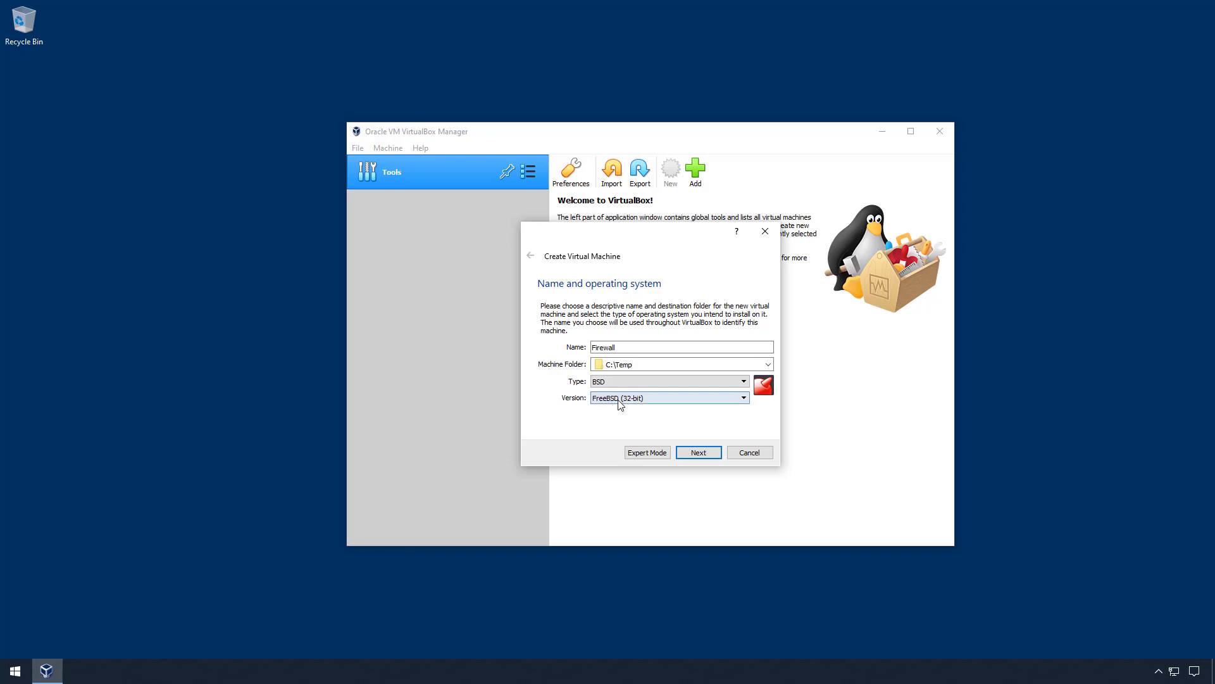
pyautogui.click(648, 419)
# - Give Firewall 2048 MB memory and a new 16 GB VDI hard disk
pyautogui.click(699, 453)
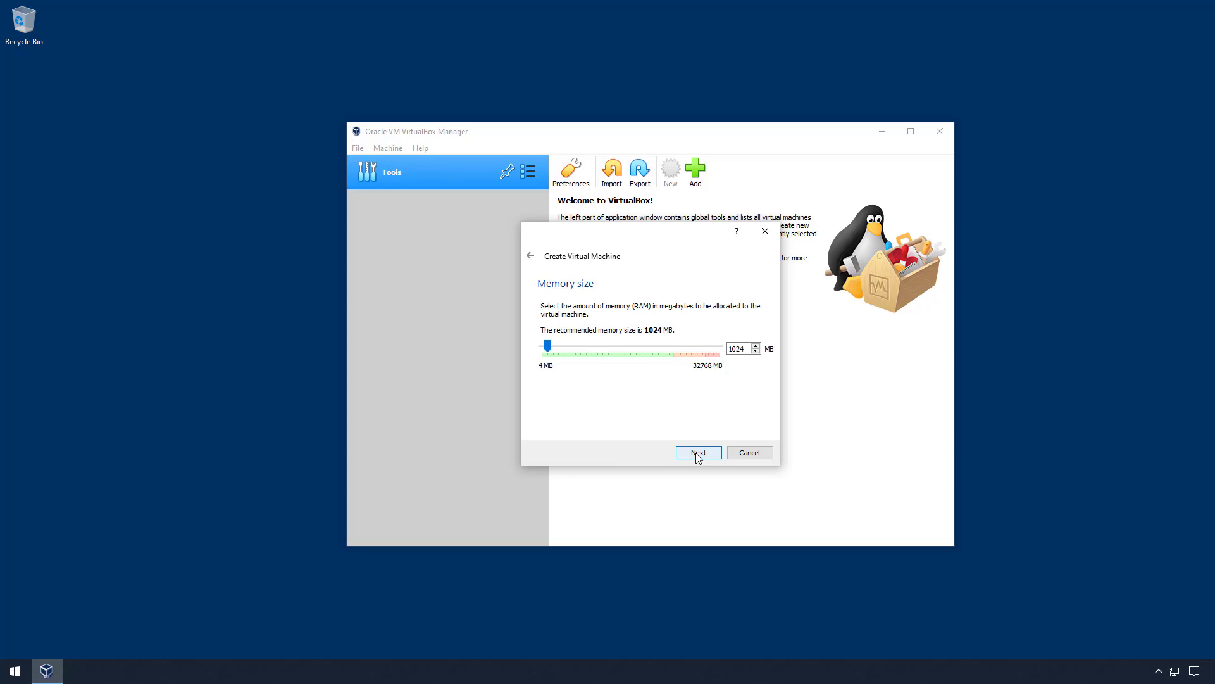
pyautogui.doubleClick(738, 349)
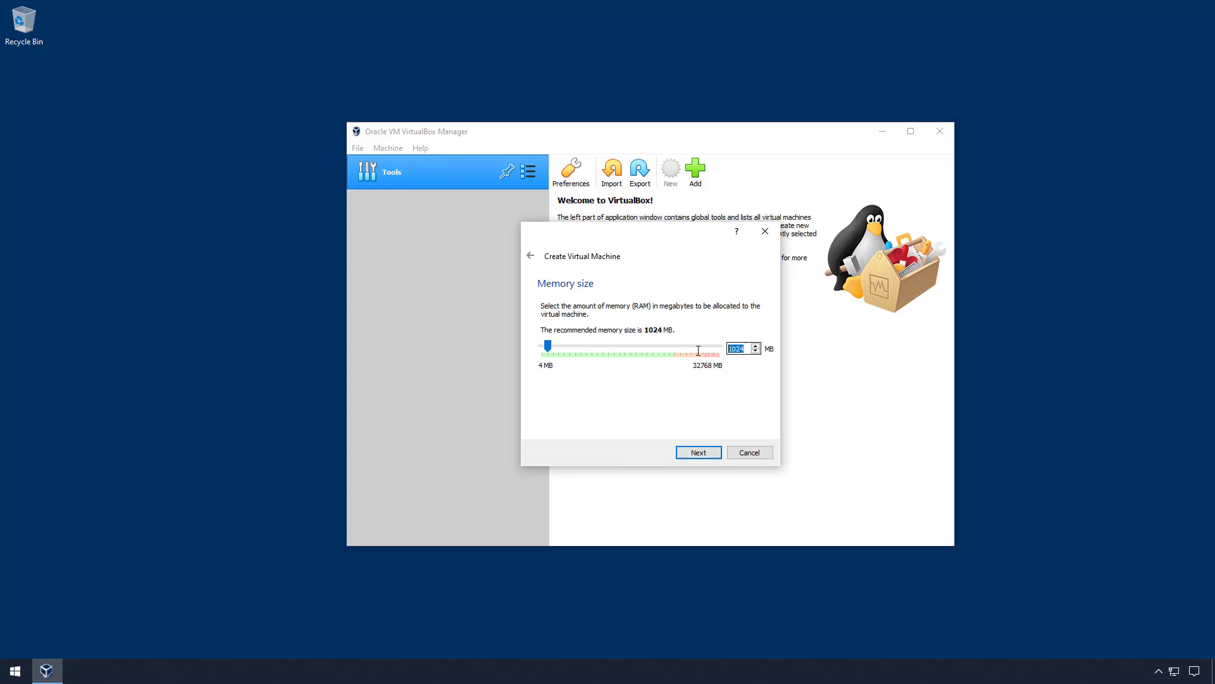
pyautogui.write('2048')
pyautogui.click(699, 452)
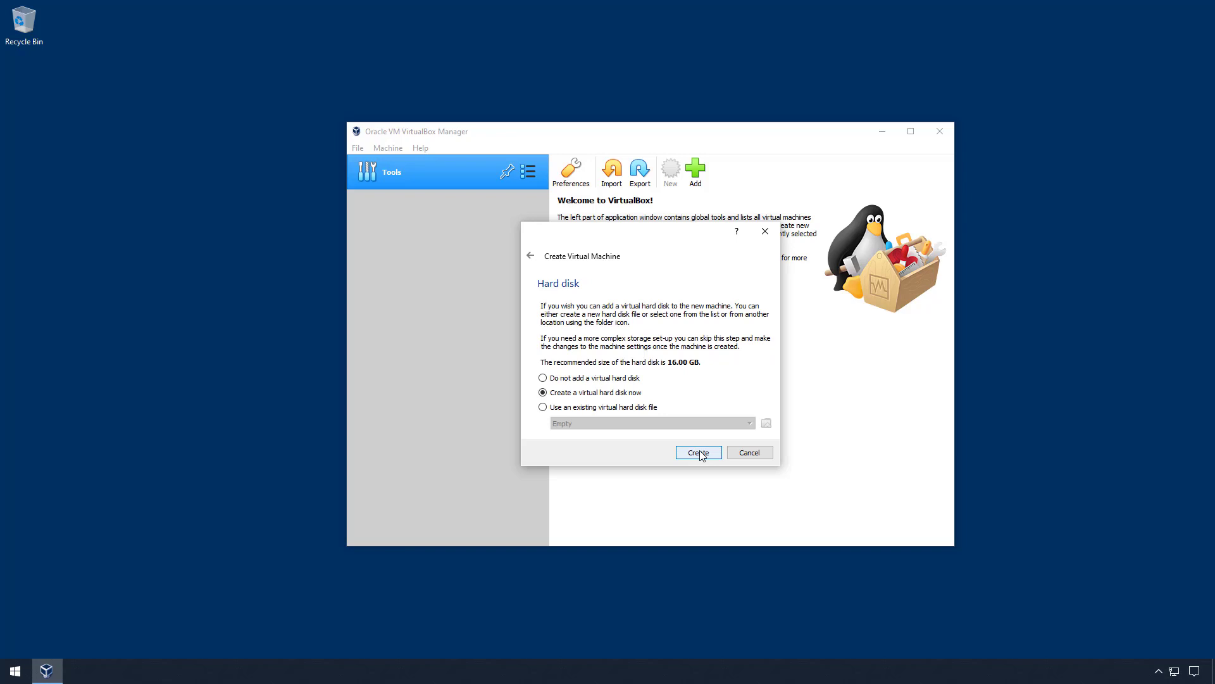
pyautogui.click(699, 453)
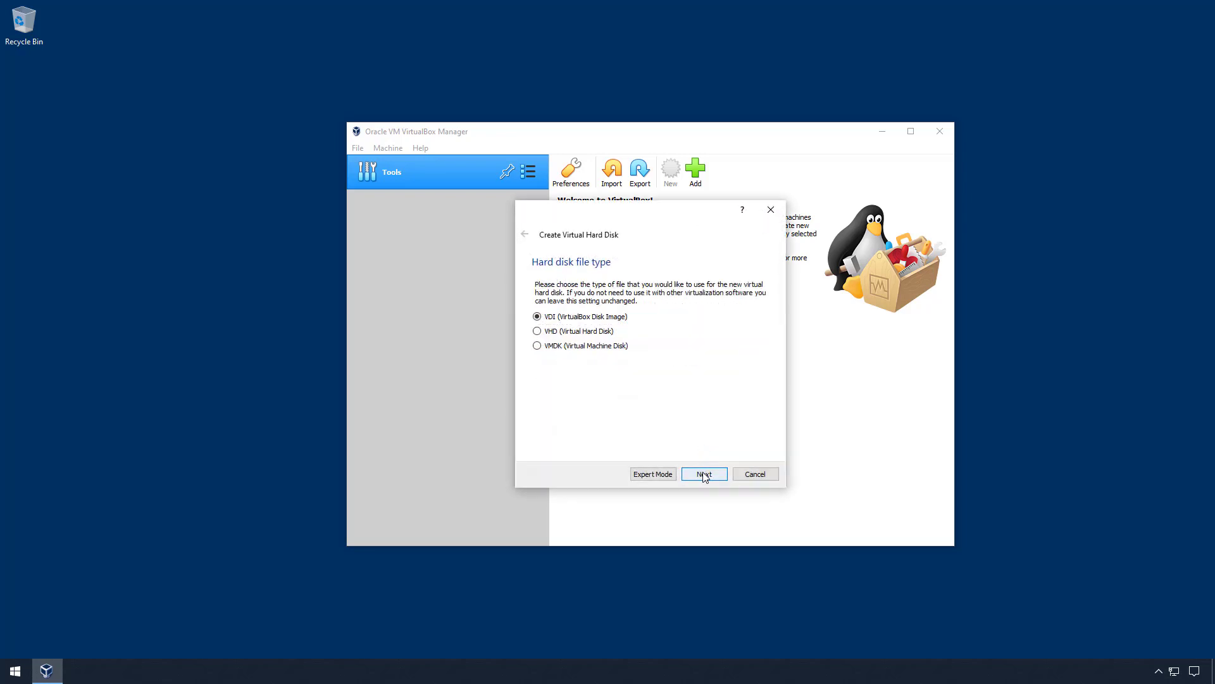
pyautogui.click(704, 474)
pyautogui.click(703, 474)
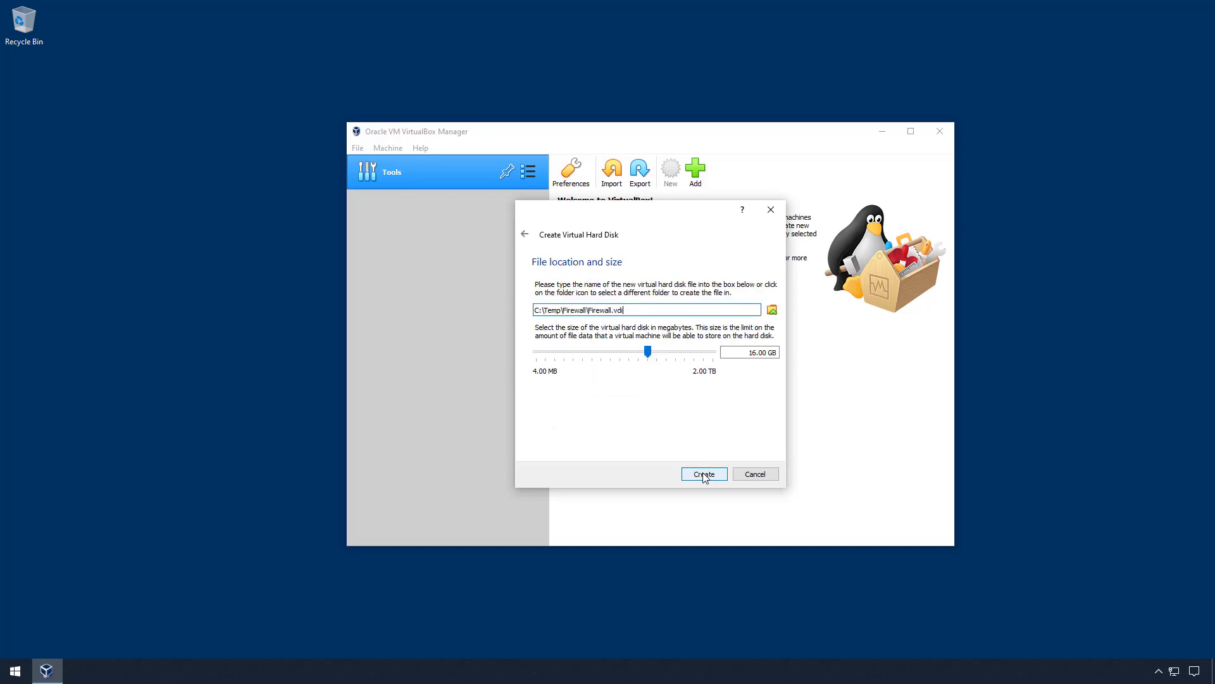
pyautogui.click(704, 474)
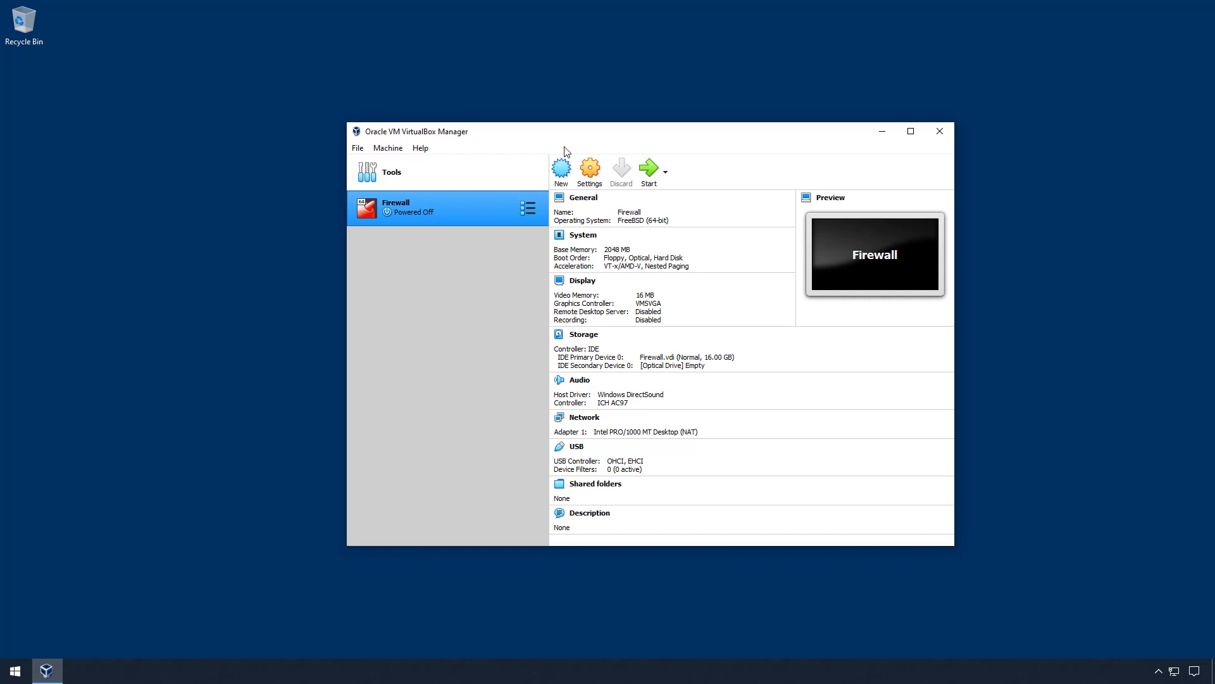
# - Drop Floppy from Firewall's boot order, boot Hard Disk before Optical, and assign 2 CPUs
pyautogui.click(595, 168)
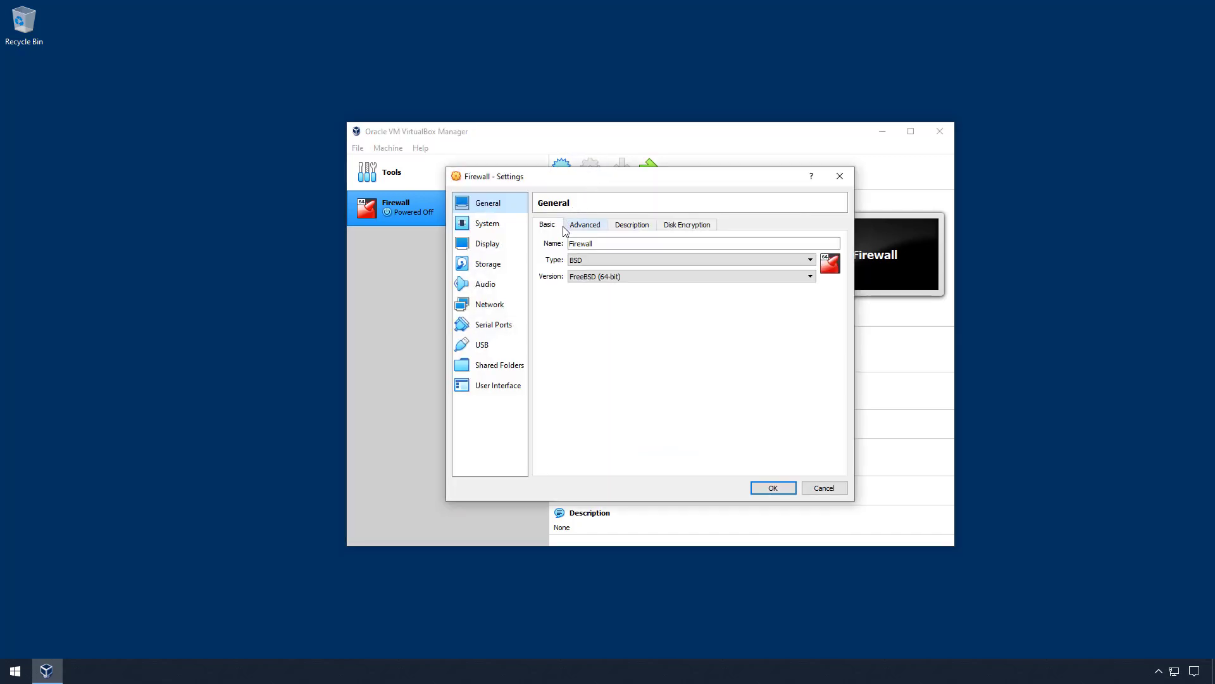
pyautogui.click(495, 226)
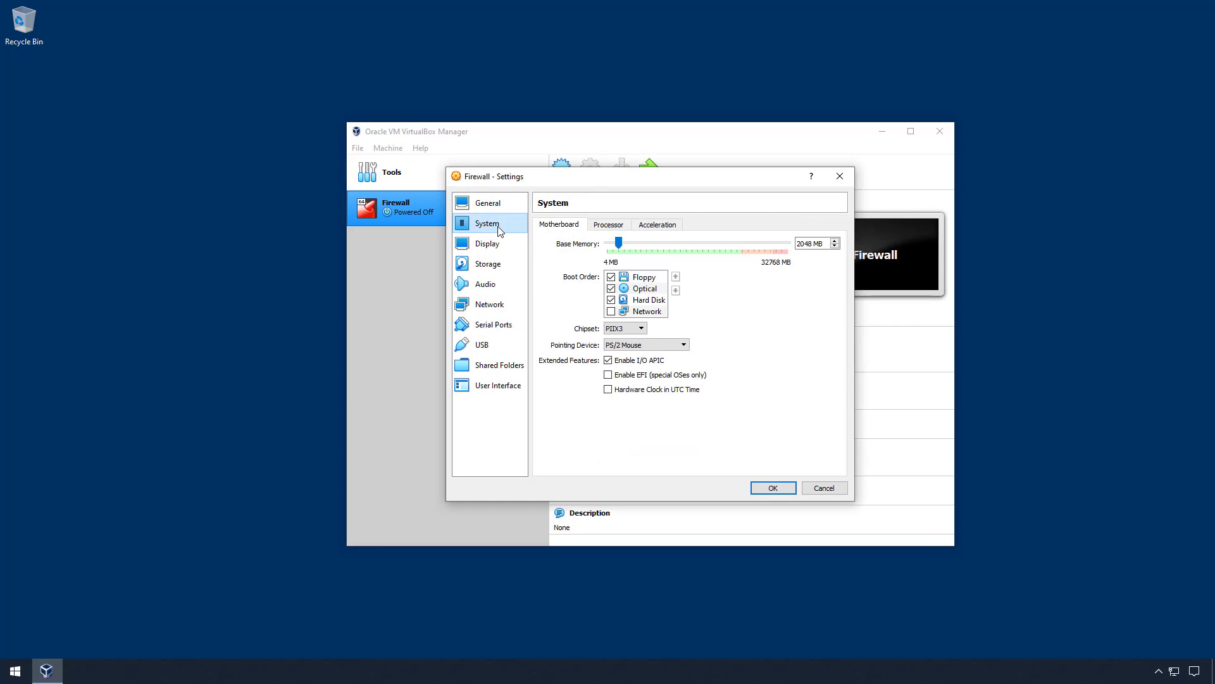
pyautogui.click(611, 277)
pyautogui.click(652, 300)
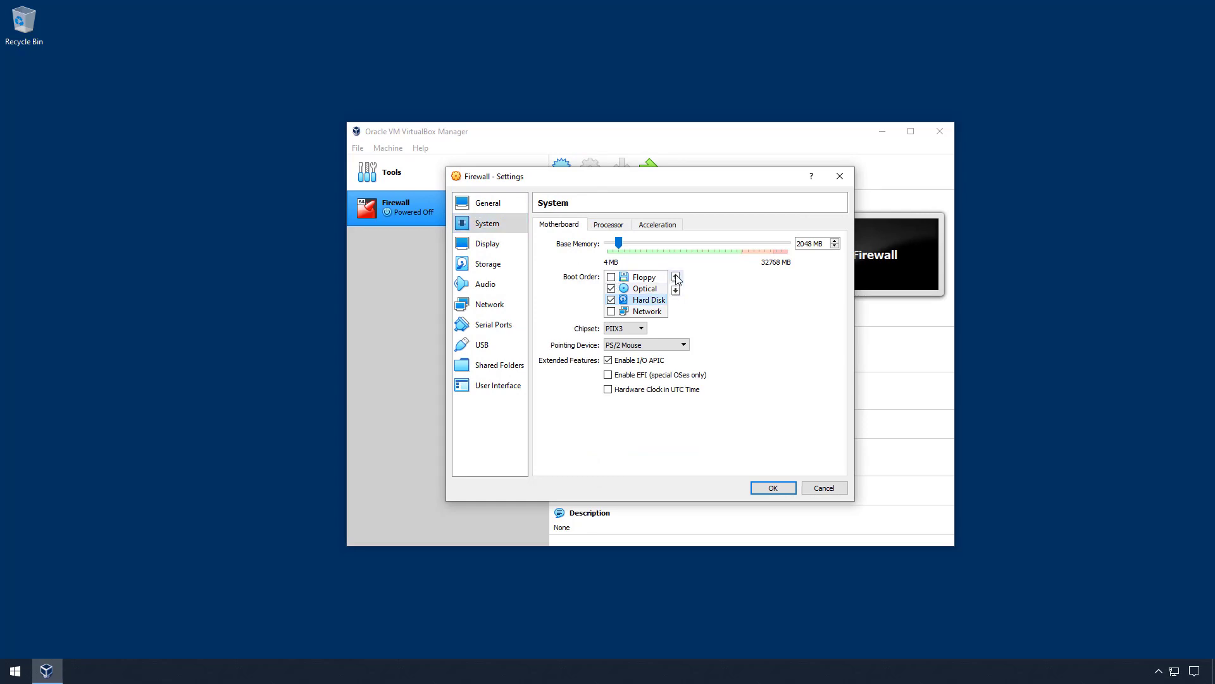
pyautogui.click(676, 277)
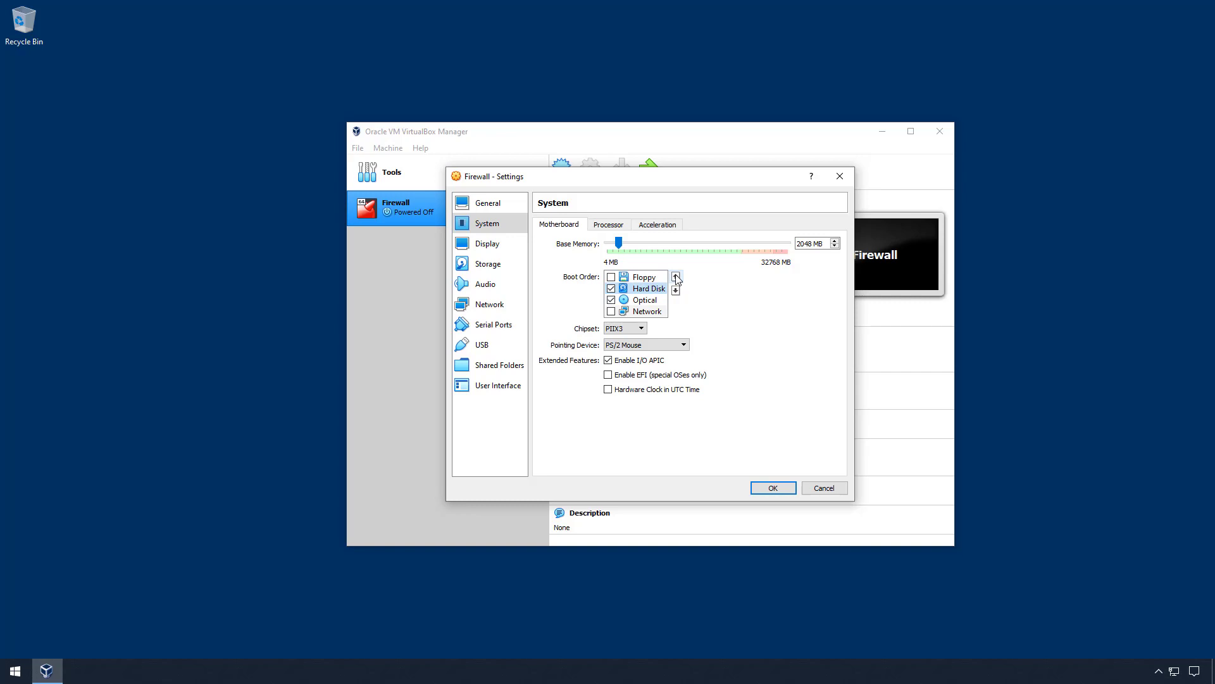
pyautogui.click(608, 226)
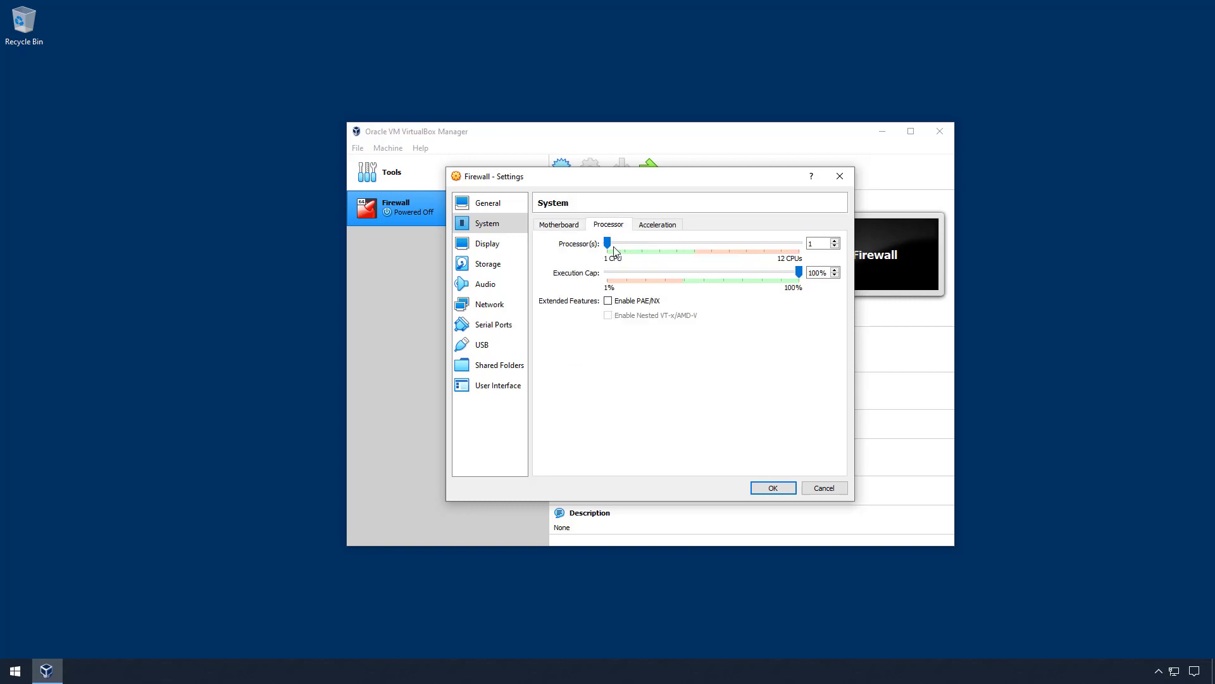
pyautogui.moveTo(612, 246); pyautogui.dragTo(624, 246)
pyautogui.click(499, 269)
# - Load pfSense-CE-2.5.2-RELEASE-amd64.iso into Firewall's empty optical drive
pyautogui.click(576, 271)
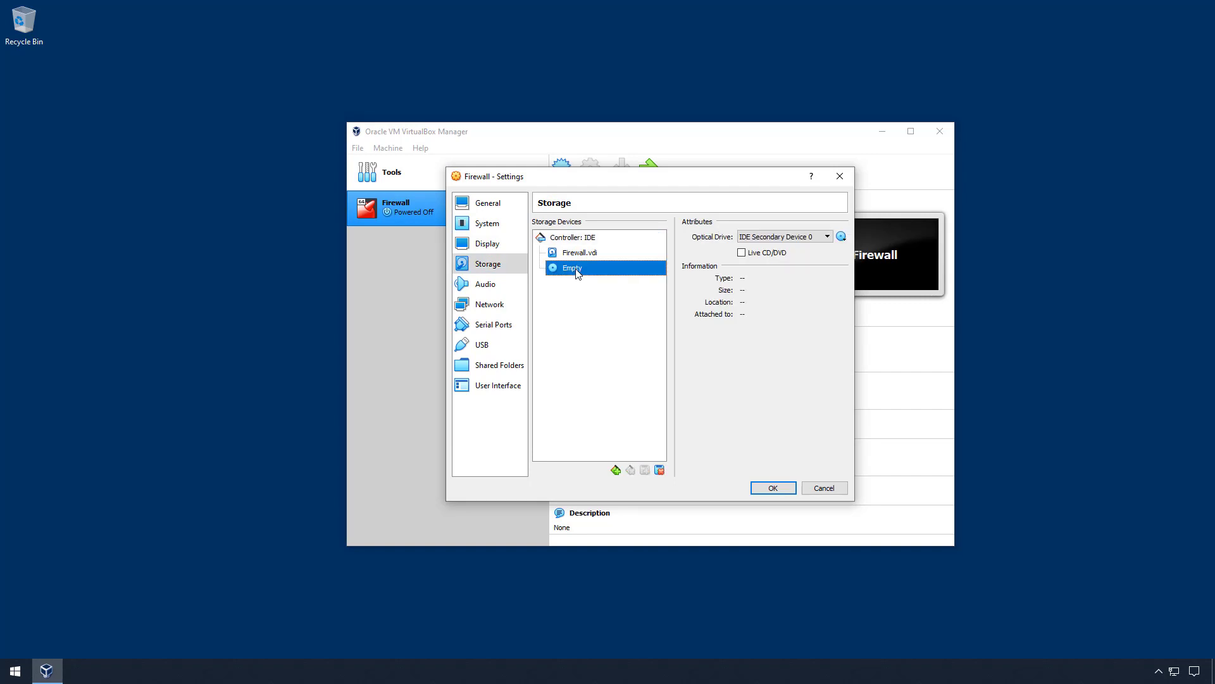
pyautogui.click(841, 236)
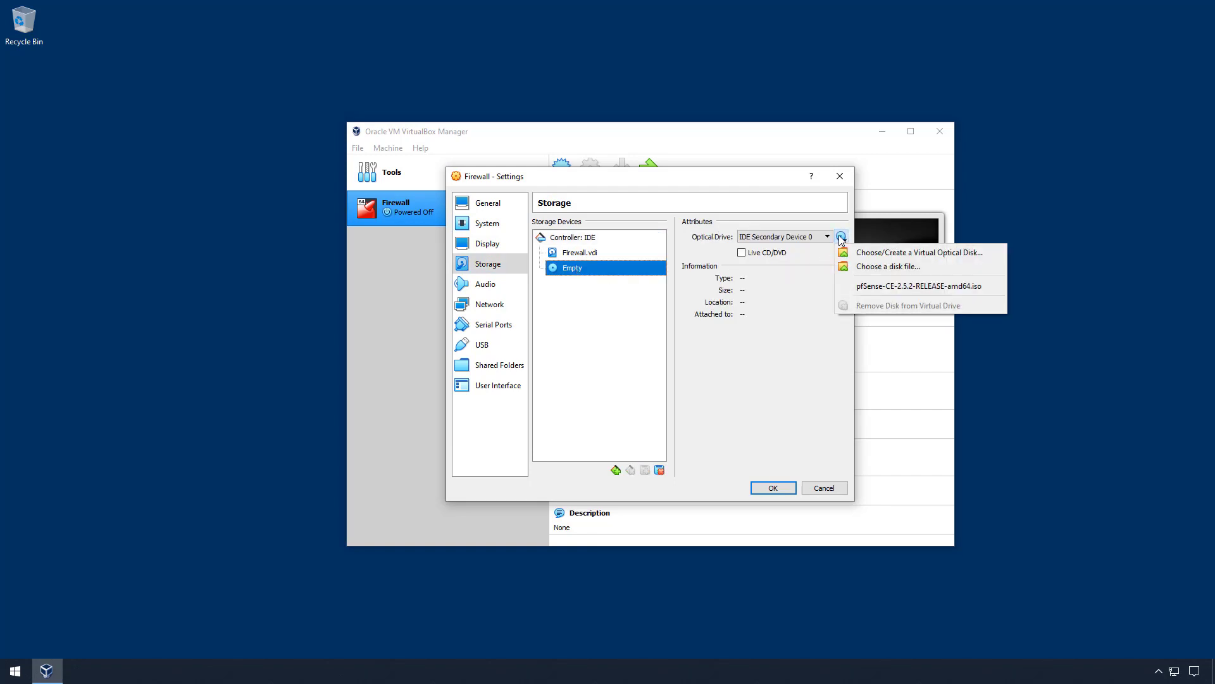
pyautogui.click(876, 286)
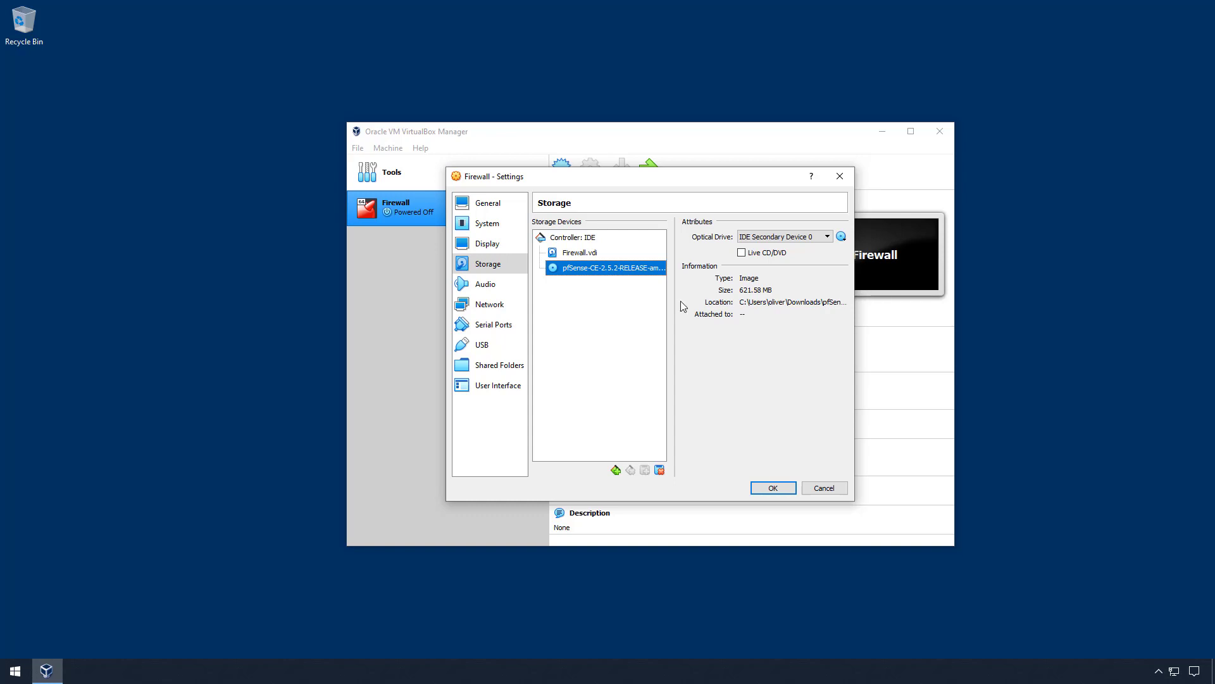
# - Attach Adapter 1 to VirtualBox Host-Only Ethernet Adapter #2
pyautogui.click(498, 305)
pyautogui.click(624, 259)
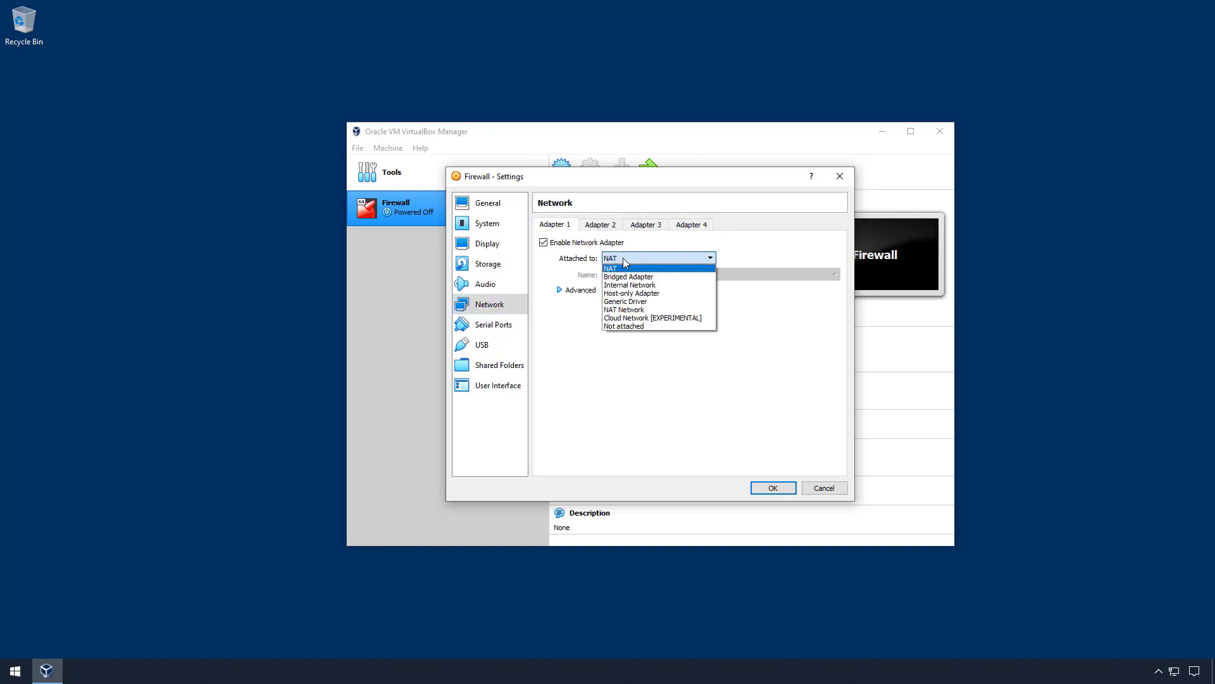
pyautogui.click(633, 293)
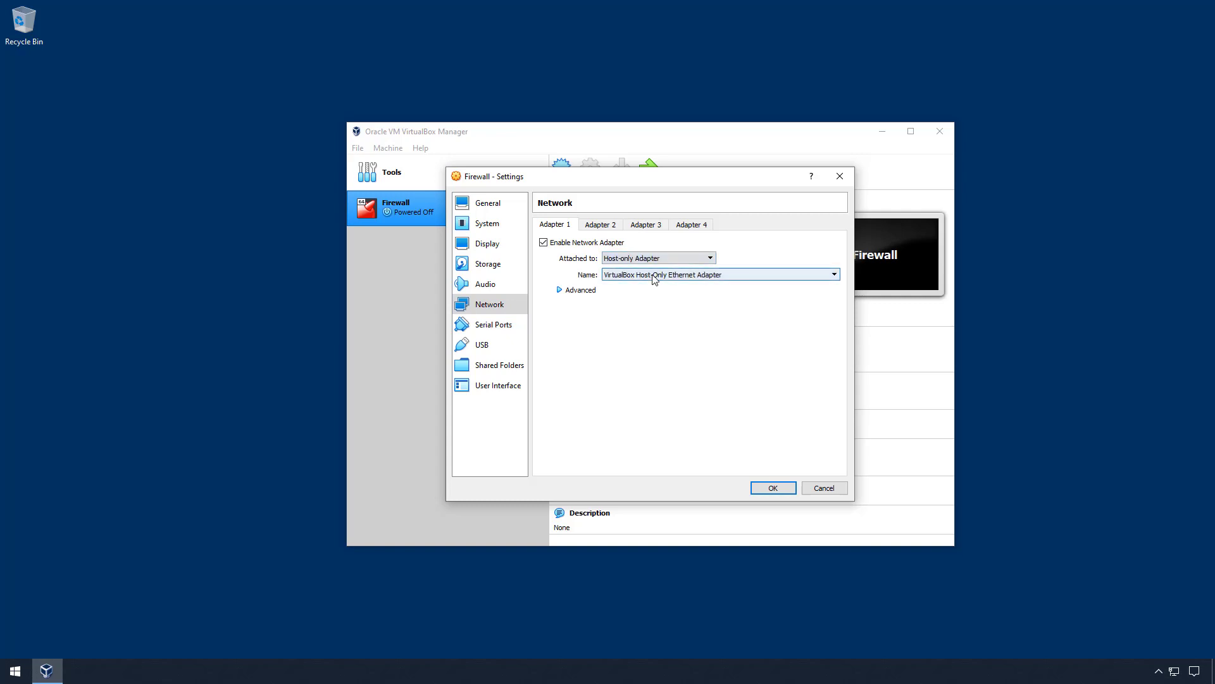
pyautogui.click(654, 275)
pyautogui.click(703, 293)
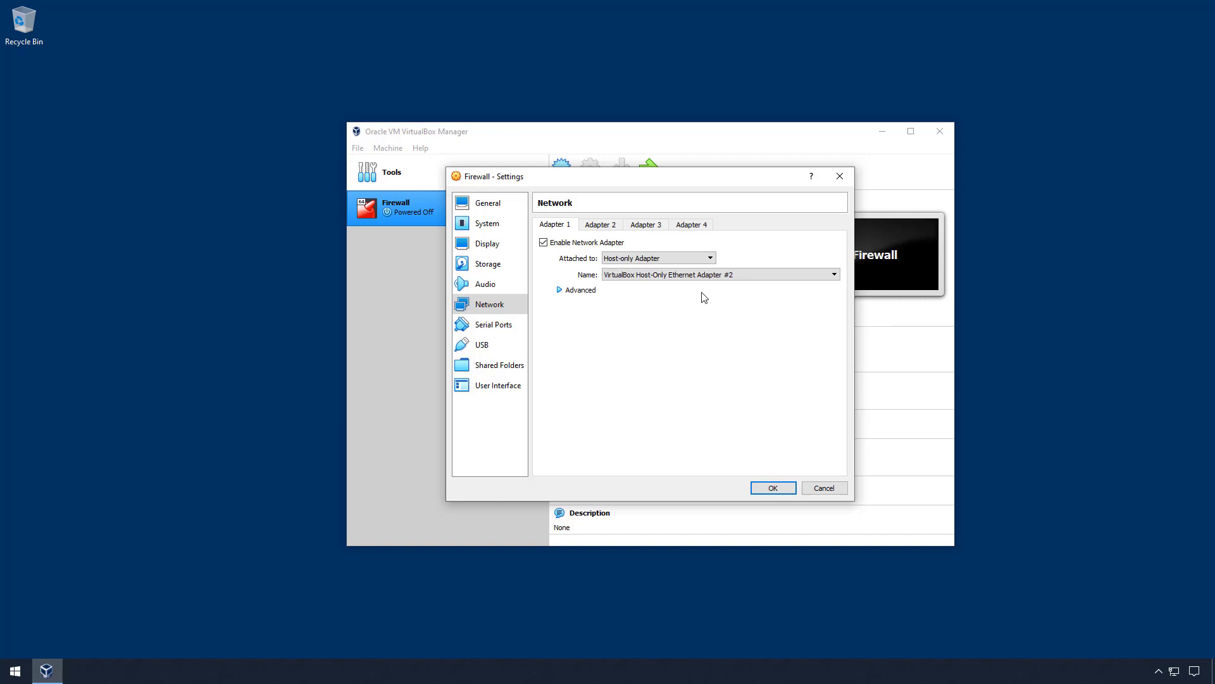
# - Enable the USB 3.0 (xHCI) controller with a Realtek USB LAN filter and save
pyautogui.click(495, 347)
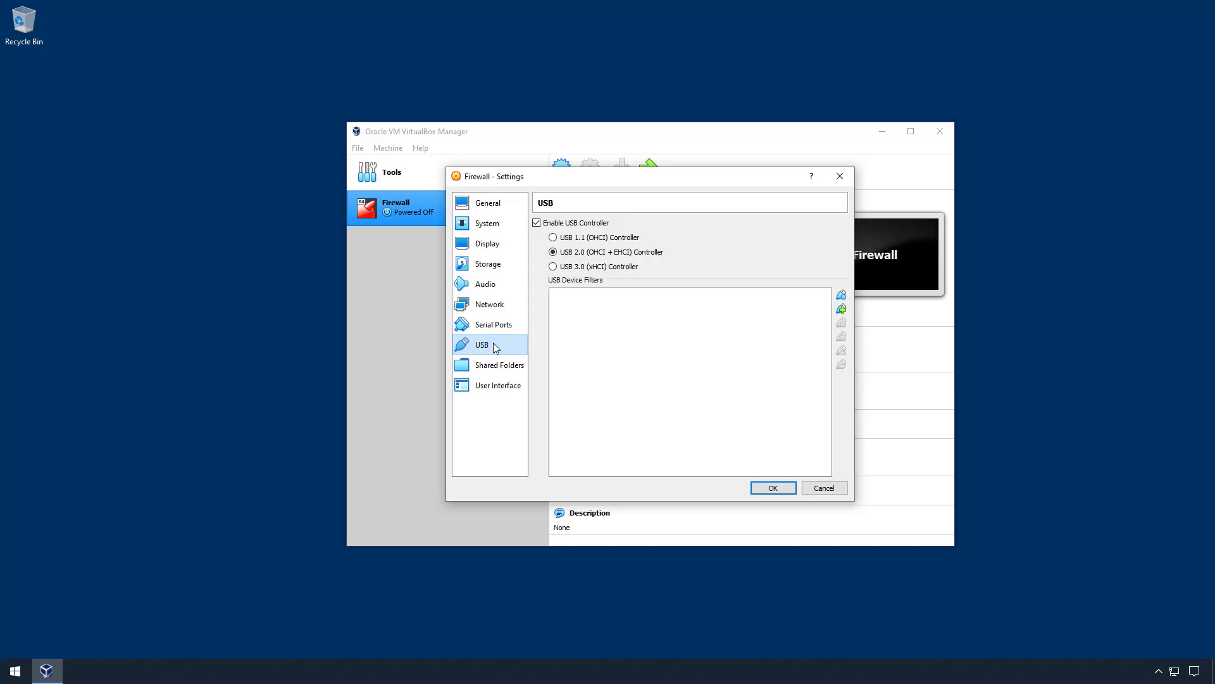
pyautogui.click(588, 268)
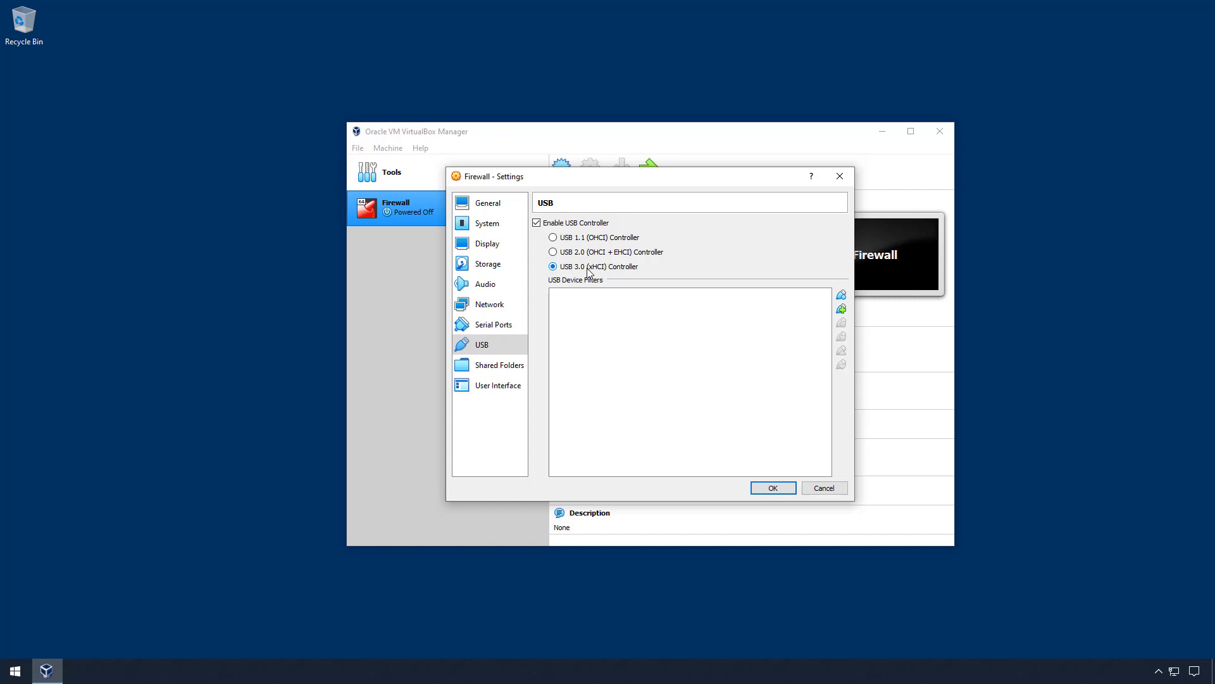
pyautogui.click(841, 309)
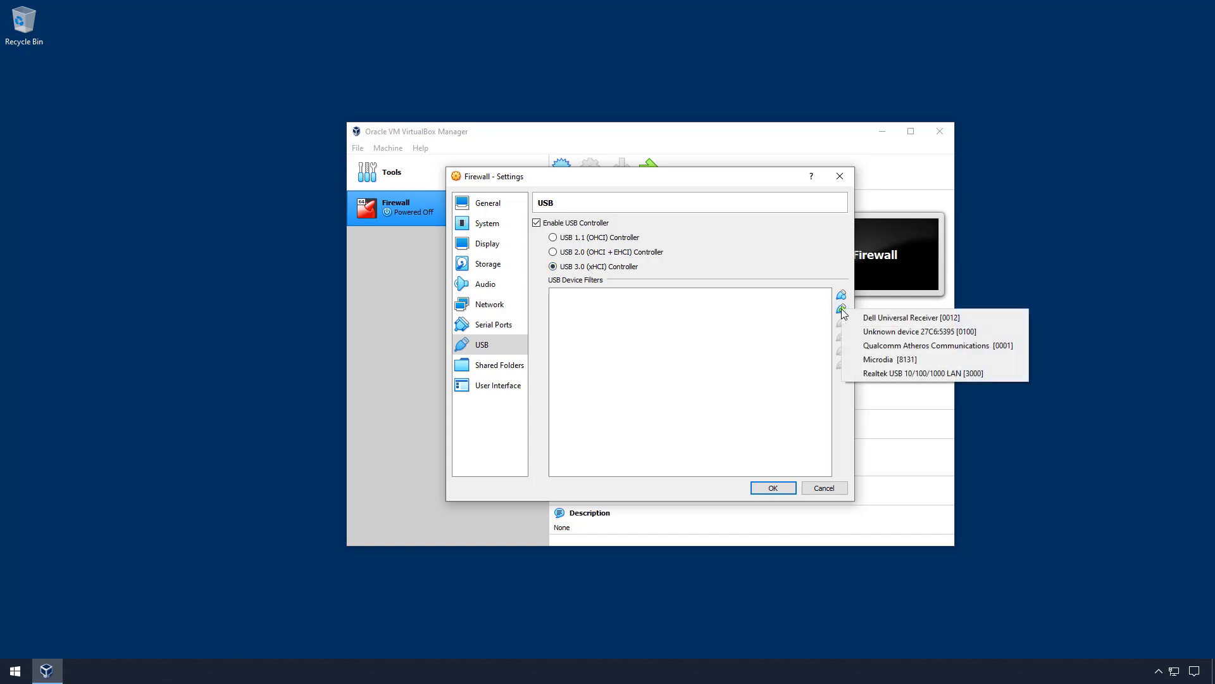
pyautogui.click(897, 374)
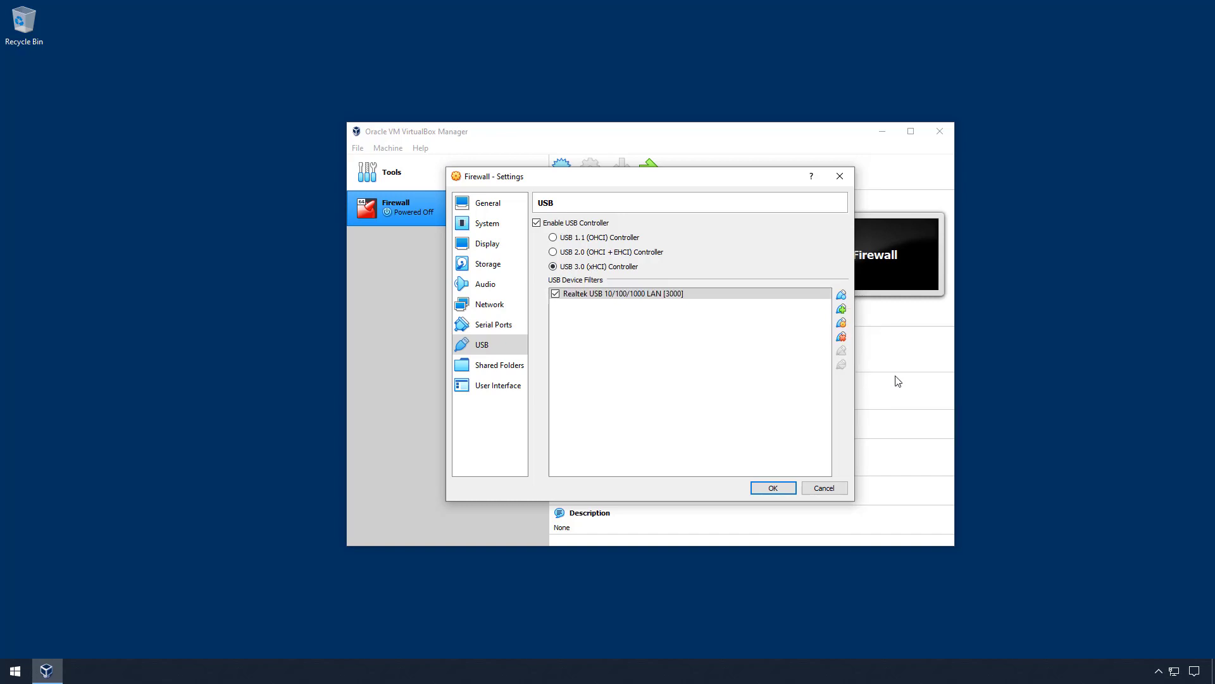
pyautogui.click(773, 489)
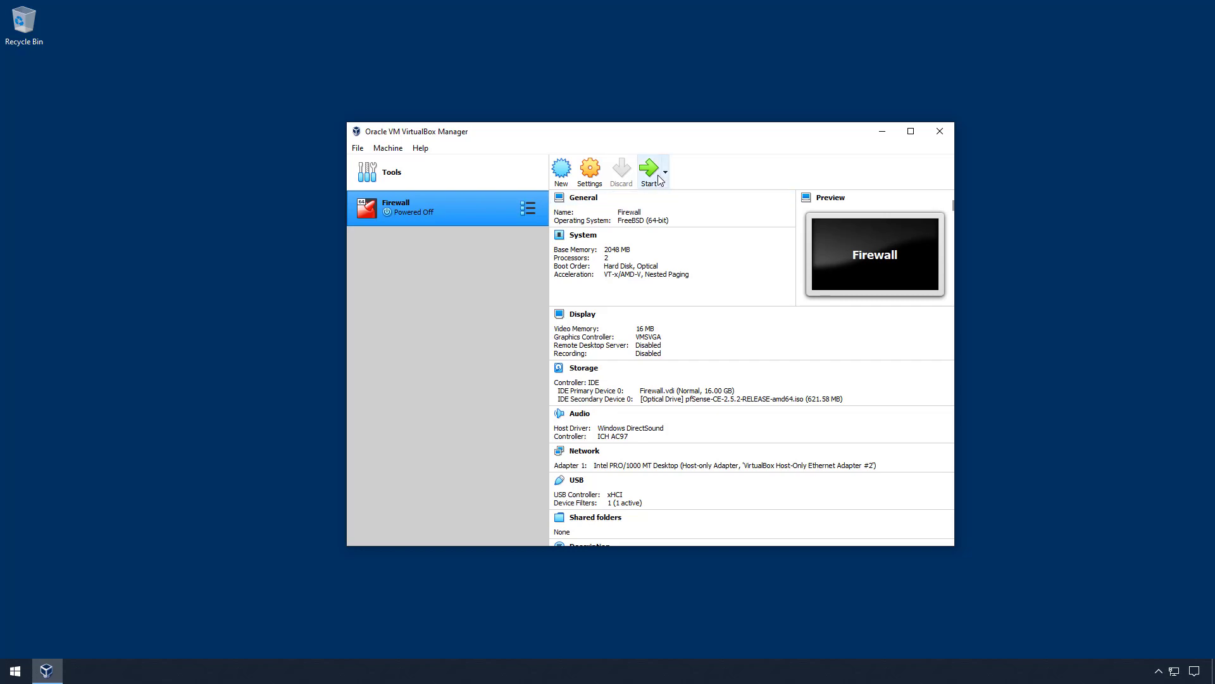
# - Start the Firewall VM and minimize the VirtualBox Manager window while the pfSense installer boots
pyautogui.click(651, 176)
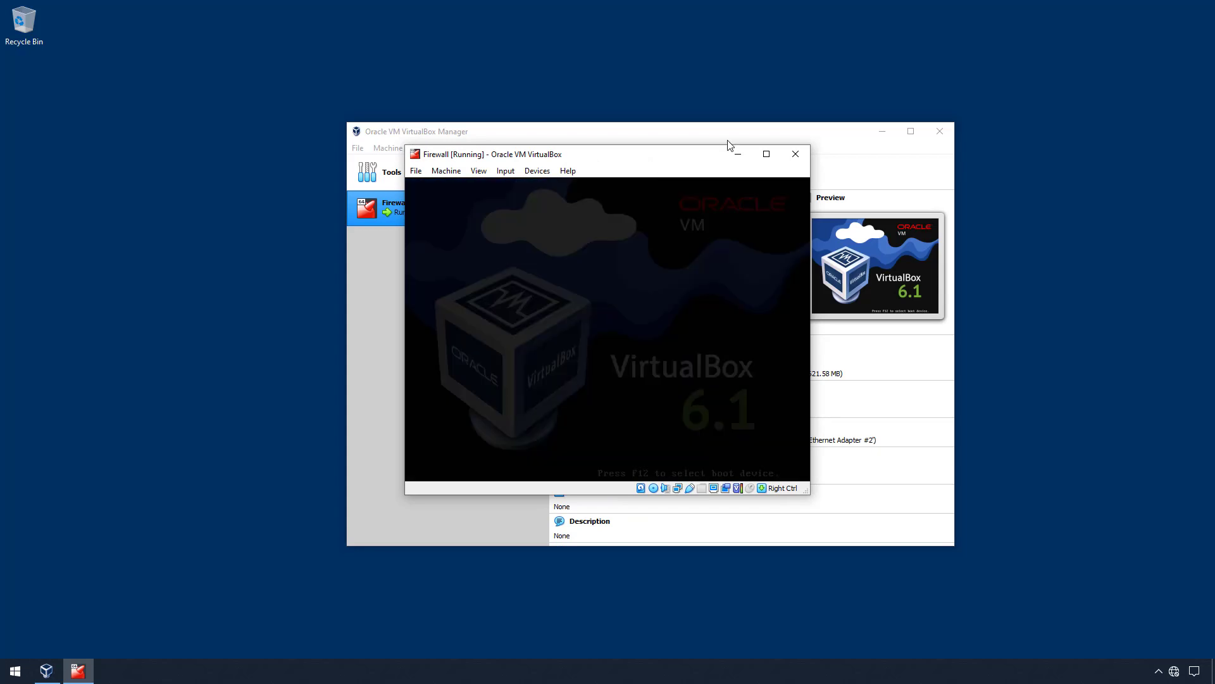
pyautogui.click(884, 134)
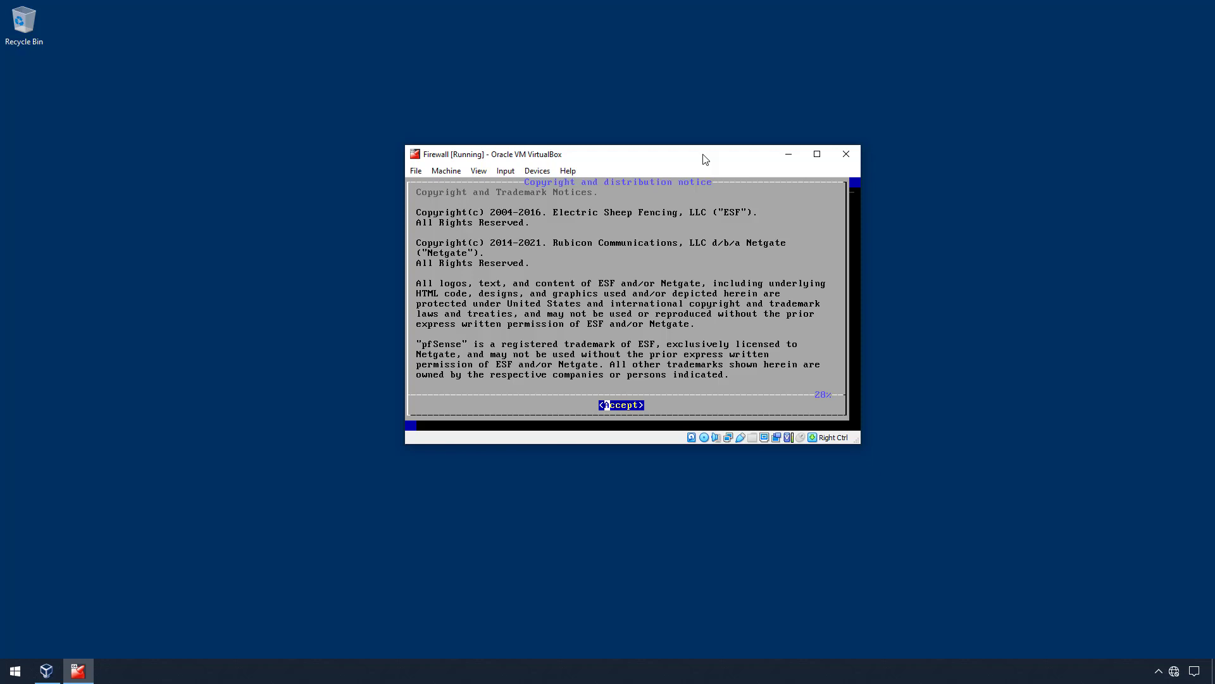
# - Accept the notice, choose the United Kingdom keymap, and install pfSense with Auto (UFS) BIOS partitioning
pyautogui.press('Return')
pyautogui.press('Return')
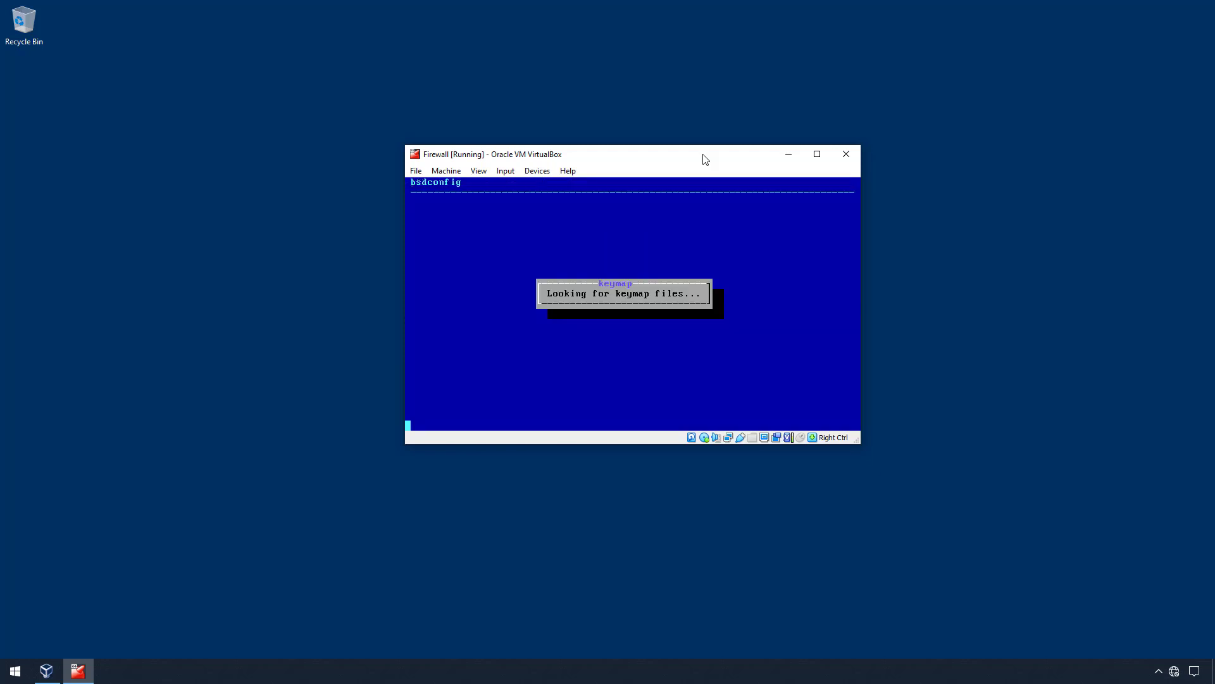
pyautogui.press('Down')
pyautogui.press('Down')
pyautogui.press('Down')
pyautogui.press('Down')
pyautogui.press('Down')
pyautogui.press('Down')
pyautogui.press('Down')
pyautogui.press('Down')
pyautogui.press('Down')
pyautogui.press('Down')
pyautogui.press('Down')
pyautogui.press('Down')
pyautogui.press('Down')
pyautogui.press('Down')
pyautogui.press('Down')
pyautogui.press('Down')
pyautogui.press('Down')
pyautogui.press('Down')
pyautogui.press('Down')
pyautogui.press('Down')
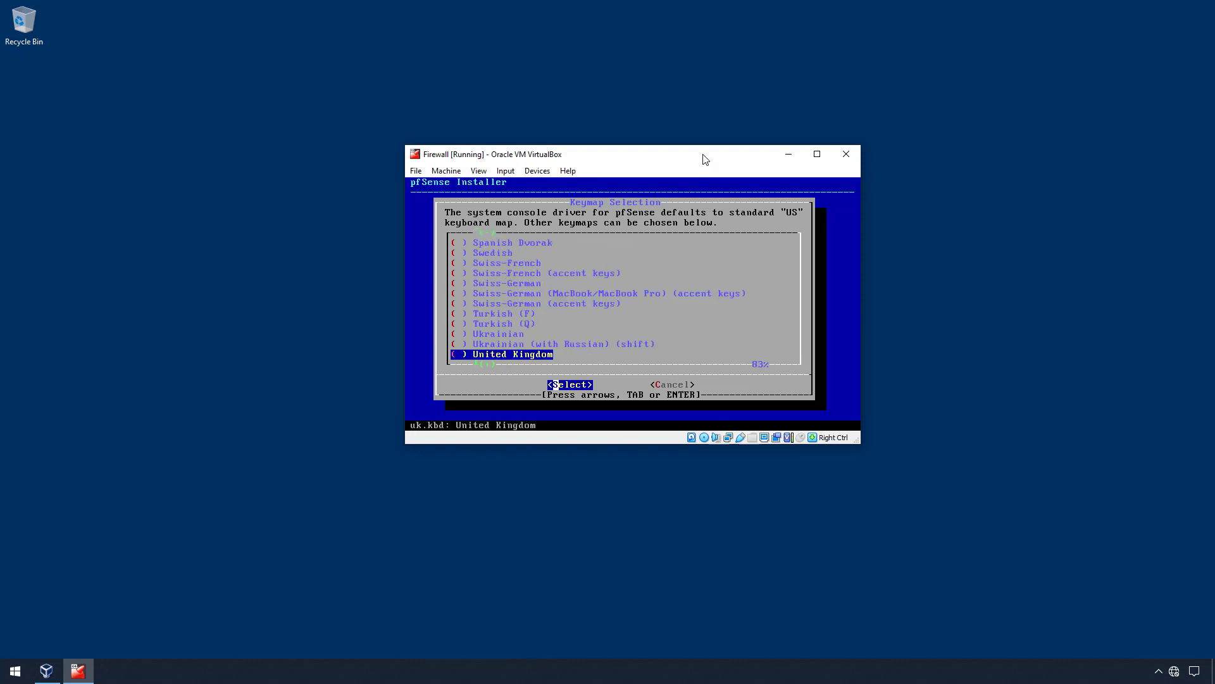
pyautogui.press('Return')
pyautogui.press('Up')
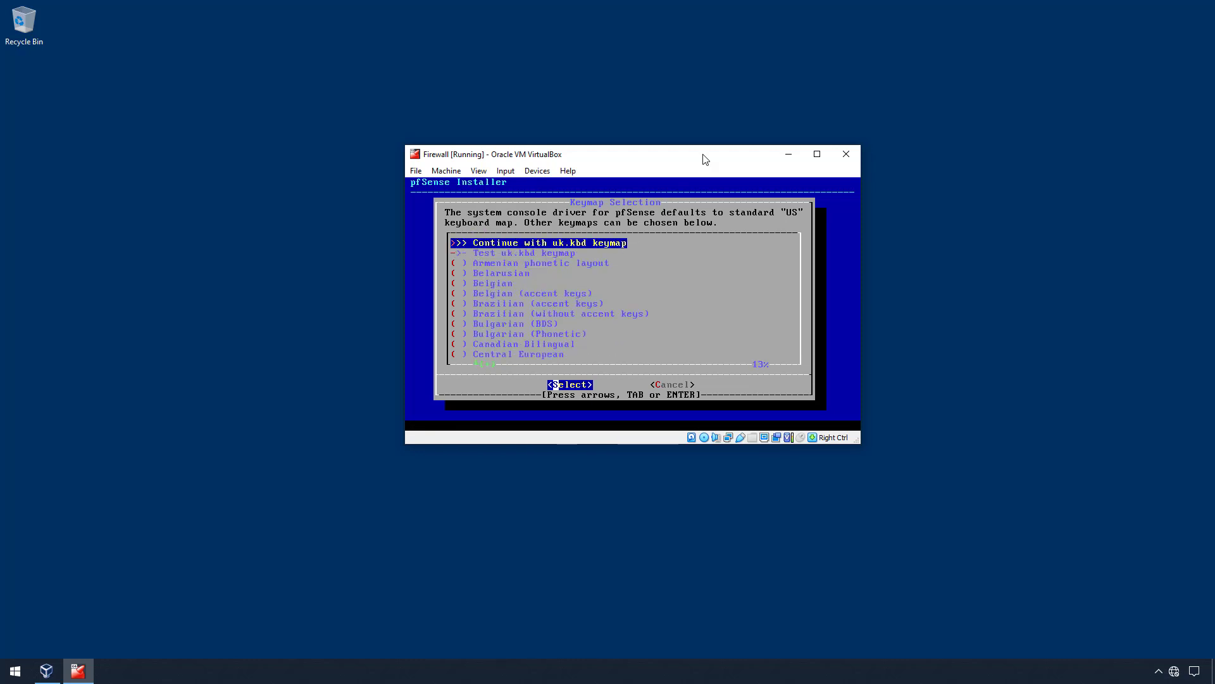
pyautogui.press('Return')
pyautogui.press('Down')
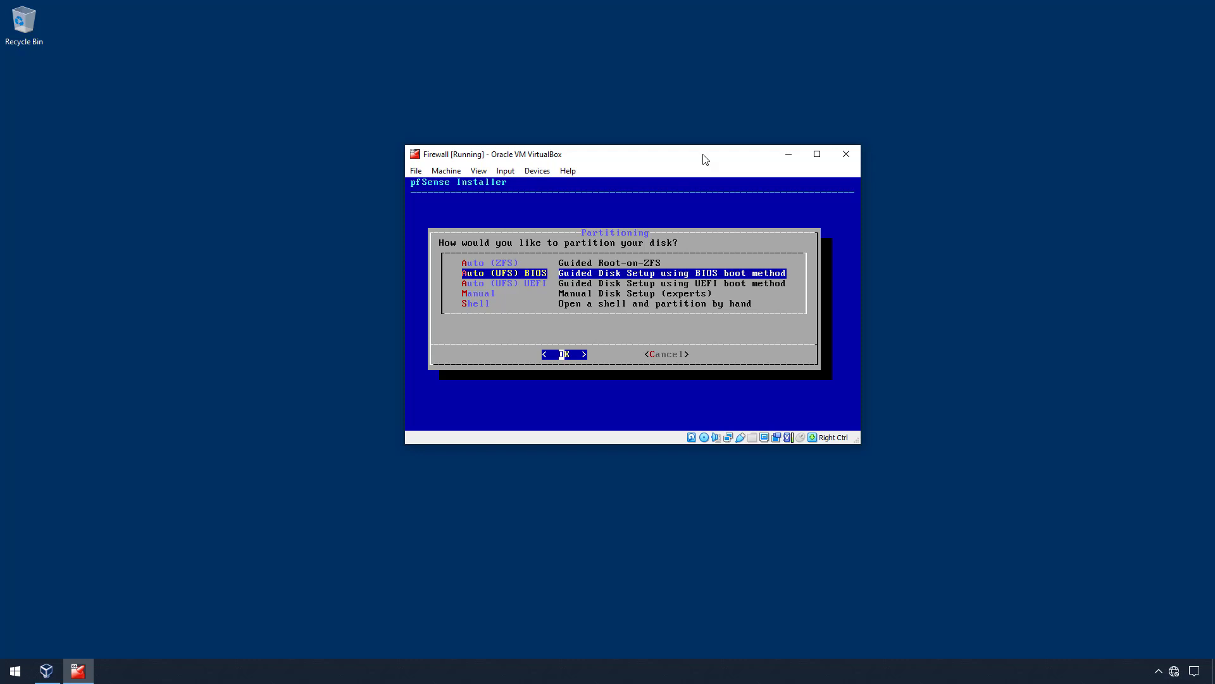
pyautogui.press('Return')
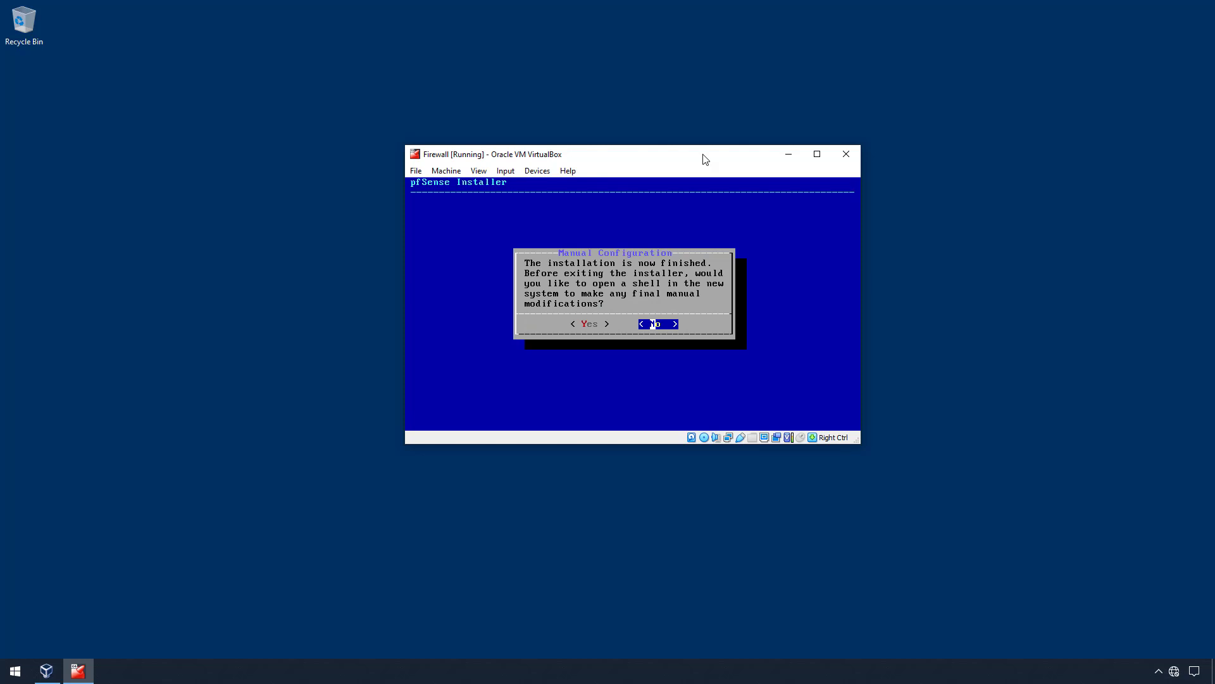
# - Decline the shell, reboot, and remove the pfSense ISO from the Firewall VM's optical drive
pyautogui.press('Return')
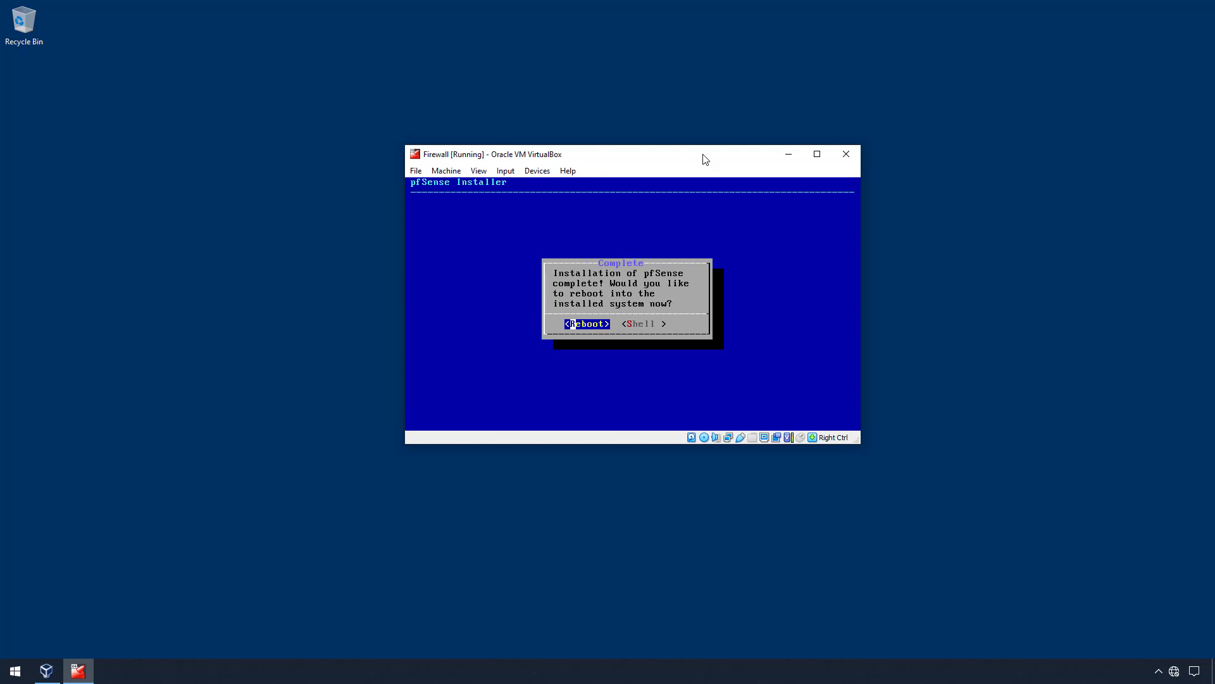
pyautogui.press('Return')
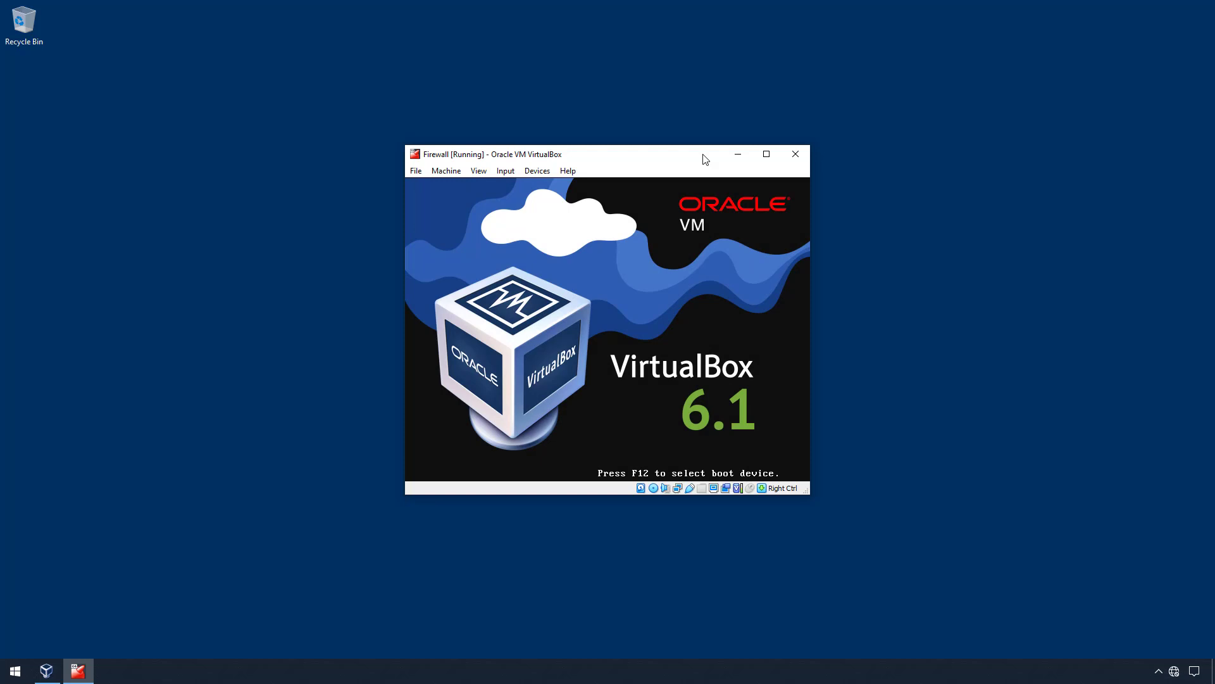
pyautogui.click(446, 171)
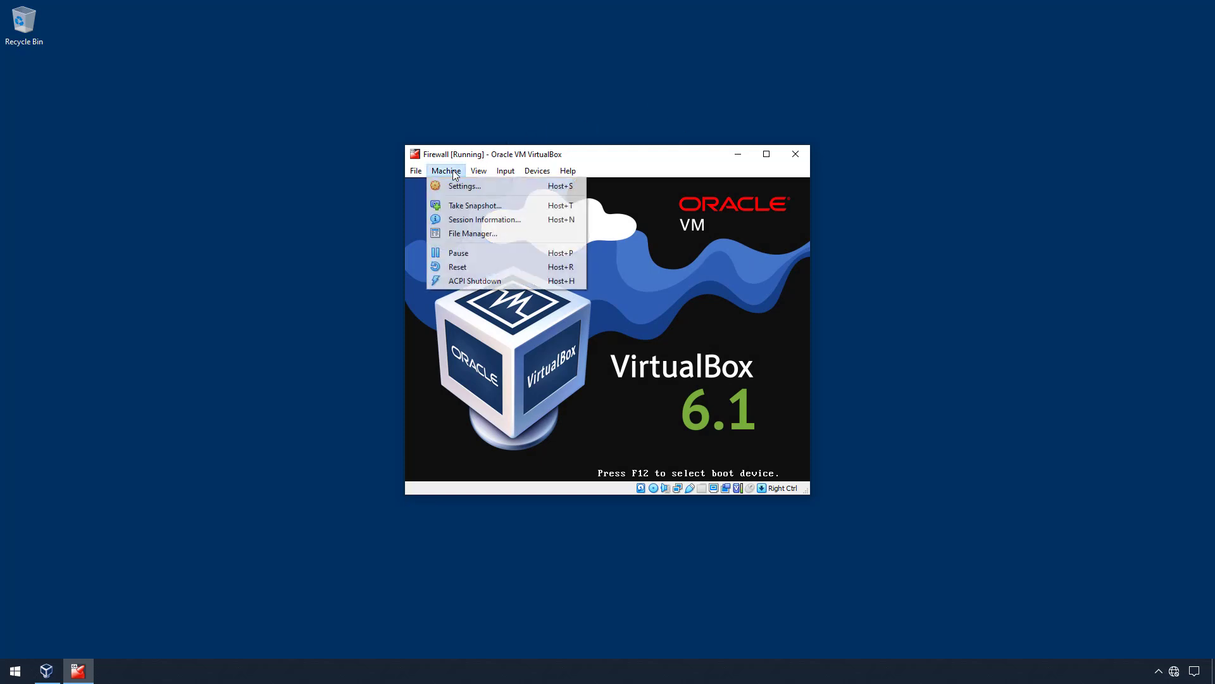
pyautogui.click(455, 185)
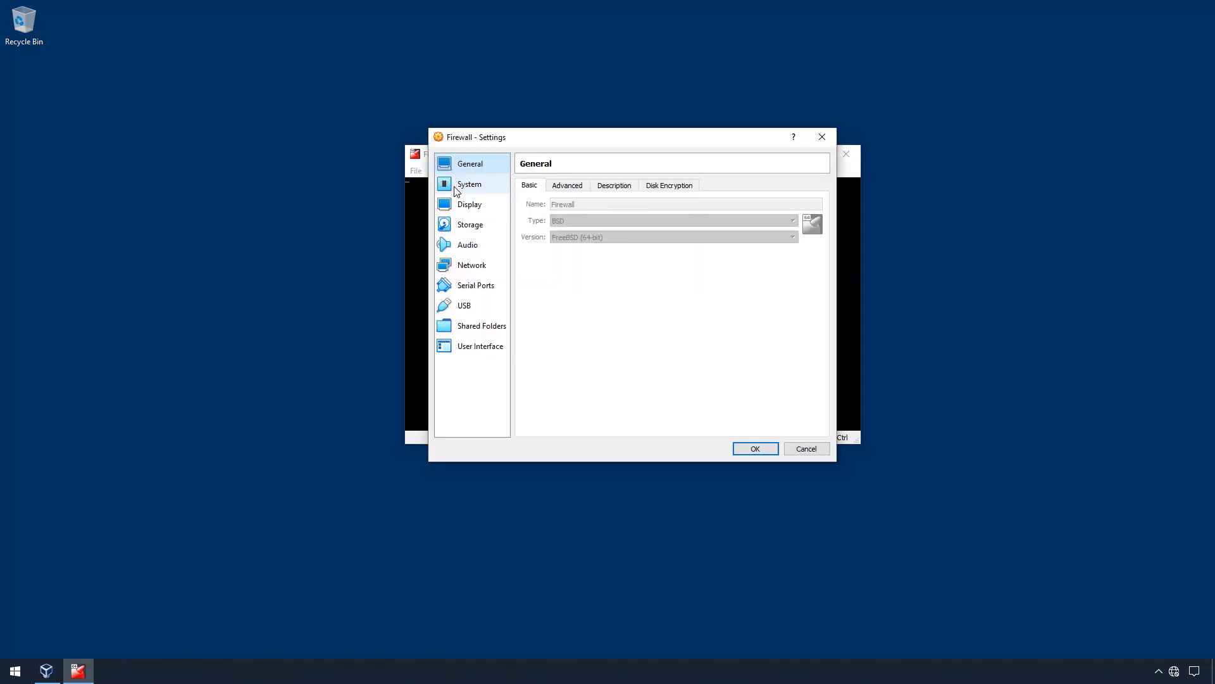
pyautogui.click(477, 227)
pyautogui.click(565, 229)
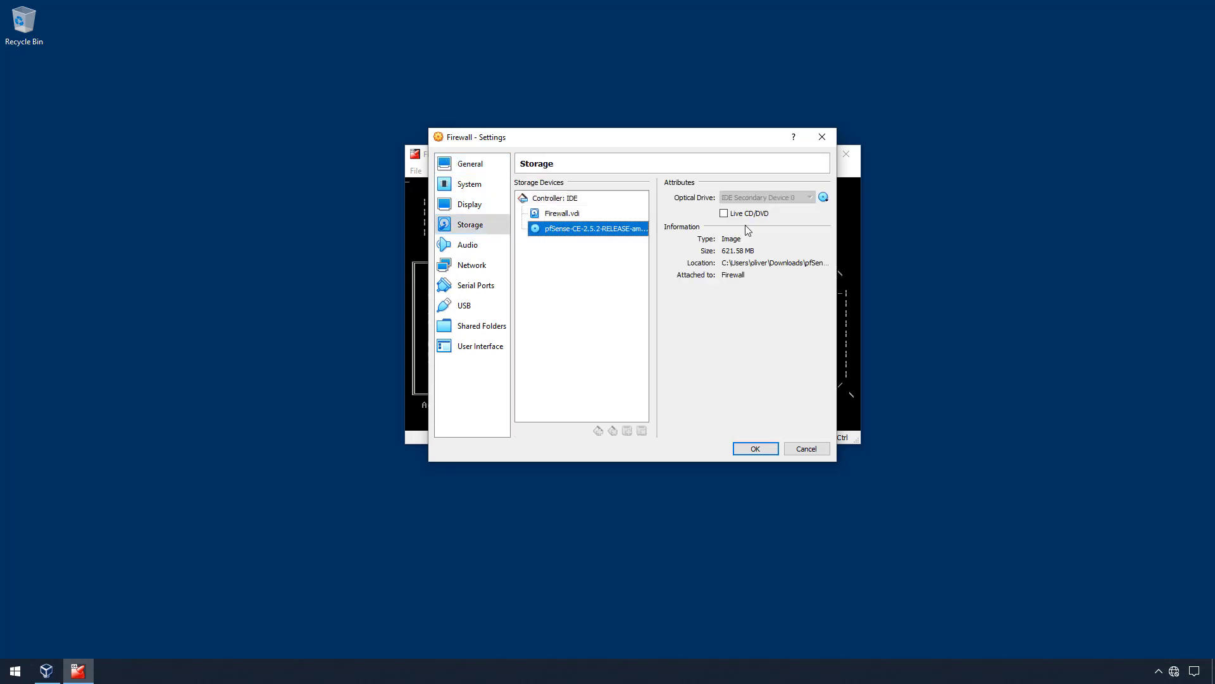
pyautogui.click(822, 198)
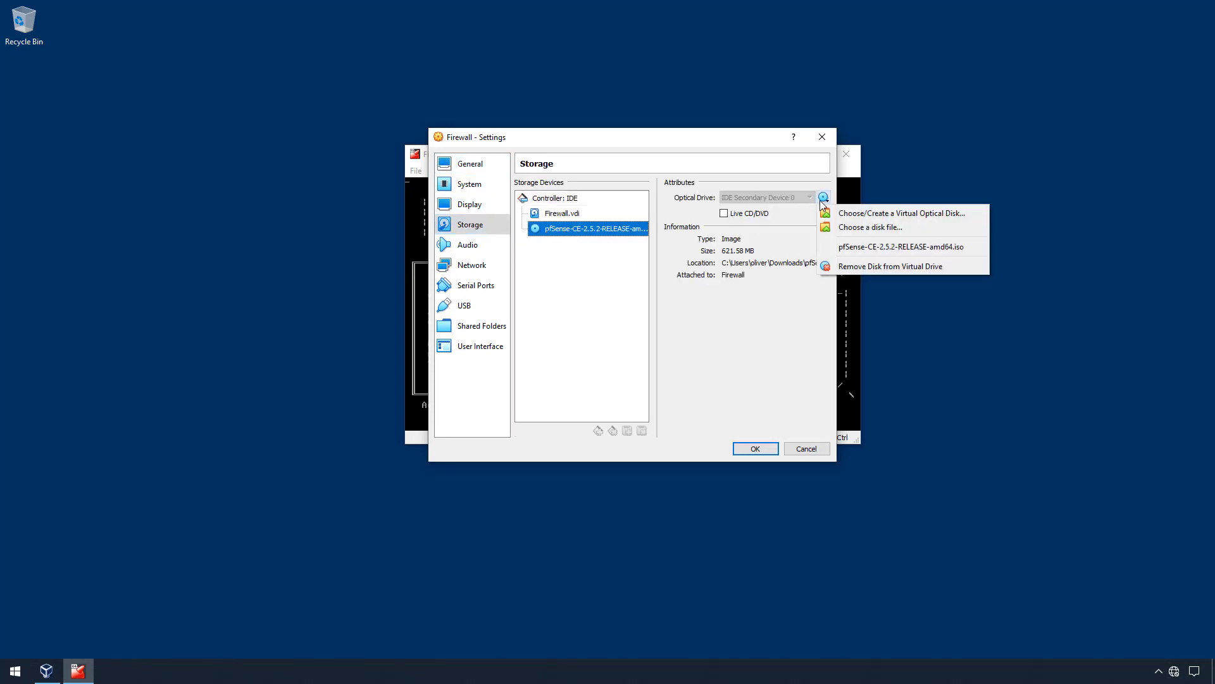
pyautogui.click(859, 267)
pyautogui.click(756, 448)
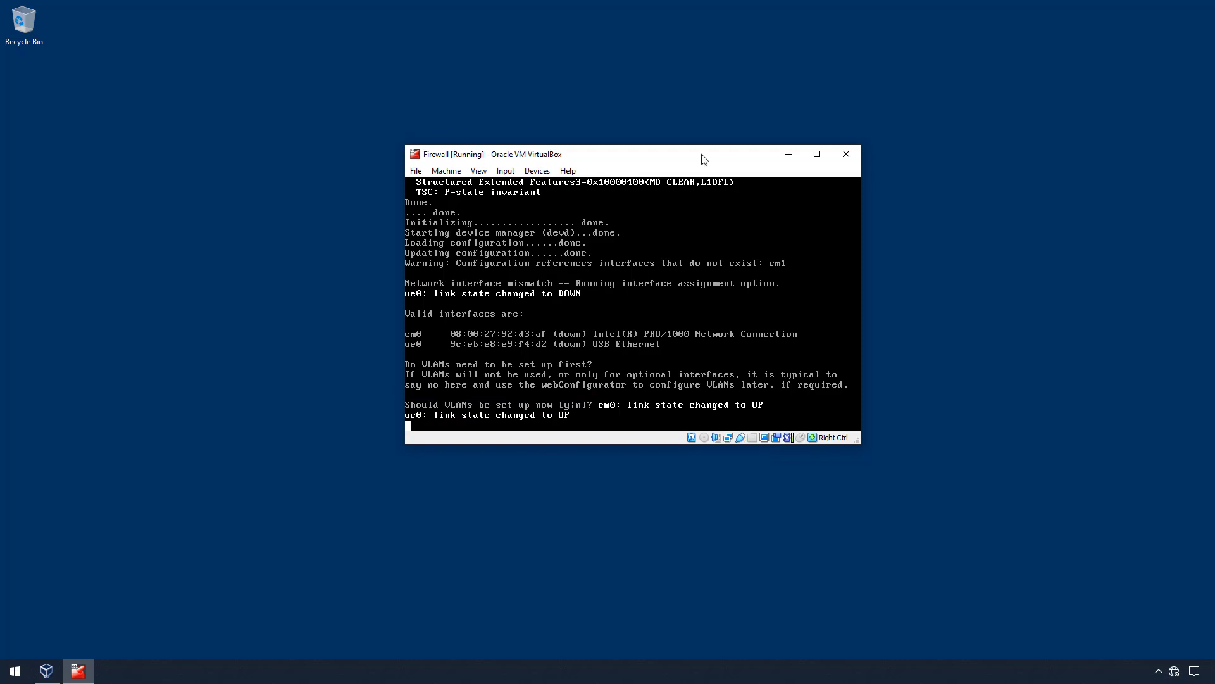
# - Decline VLAN setup and assign ue0 as the WAN and em0 as the LAN interface
pyautogui.write('n')
pyautogui.press('Return')
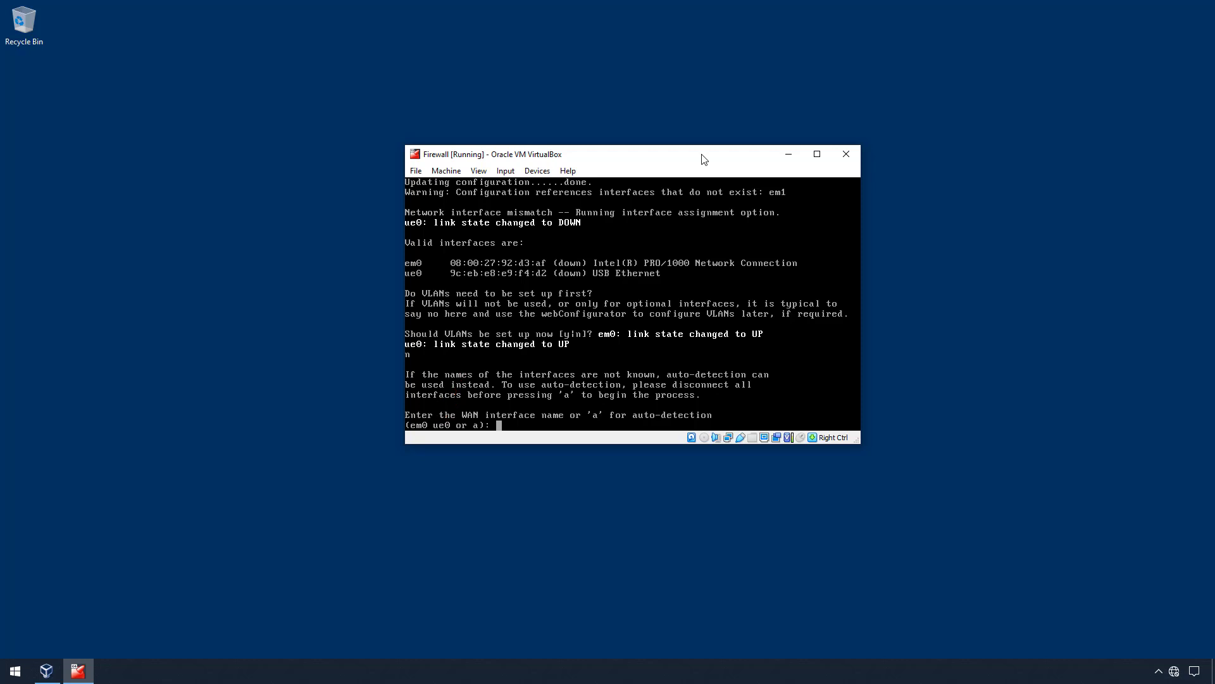
pyautogui.write('ue0')
pyautogui.press('Return')
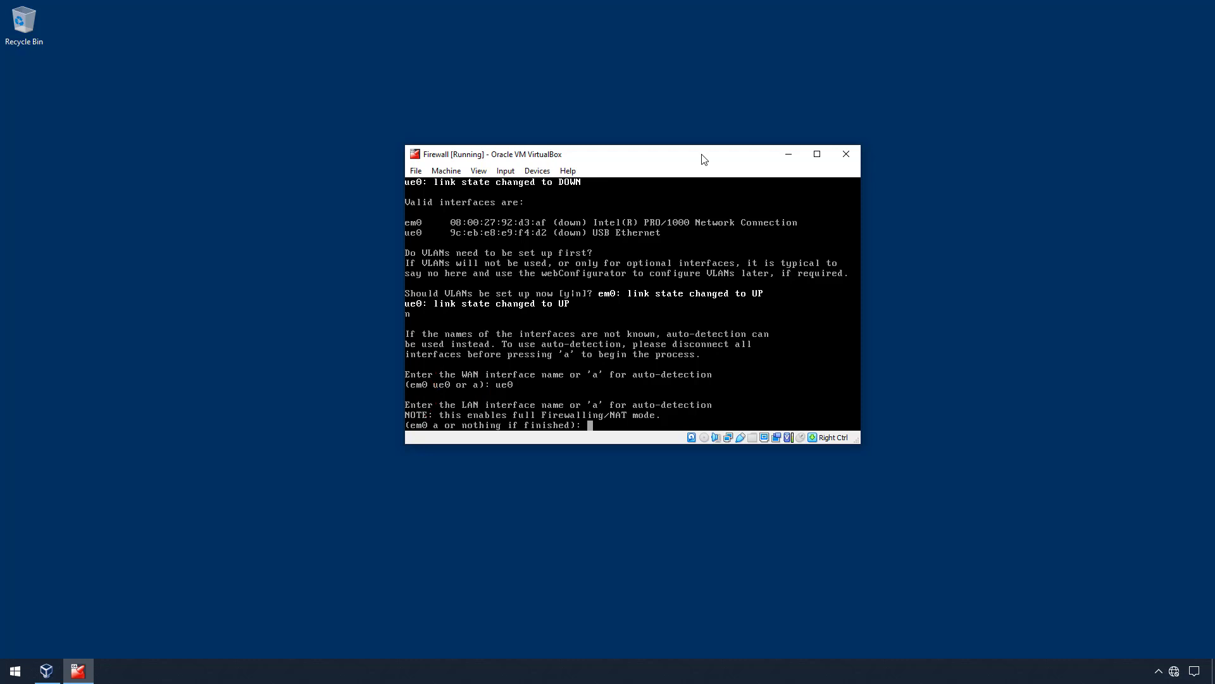
pyautogui.write('em0')
pyautogui.press('Return')
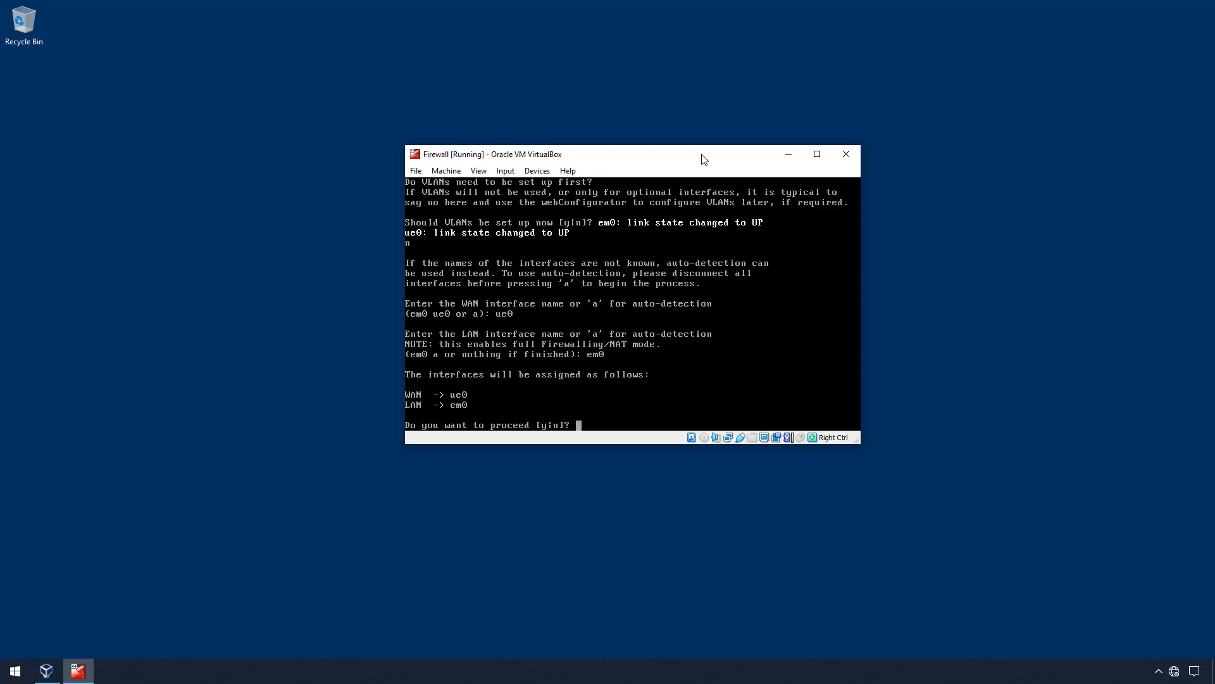
# - Confirm the ue0 WAN and em0 LAN assignment with y and let pfSense reach its console menu
pyautogui.write('y')
pyautogui.press('Return')
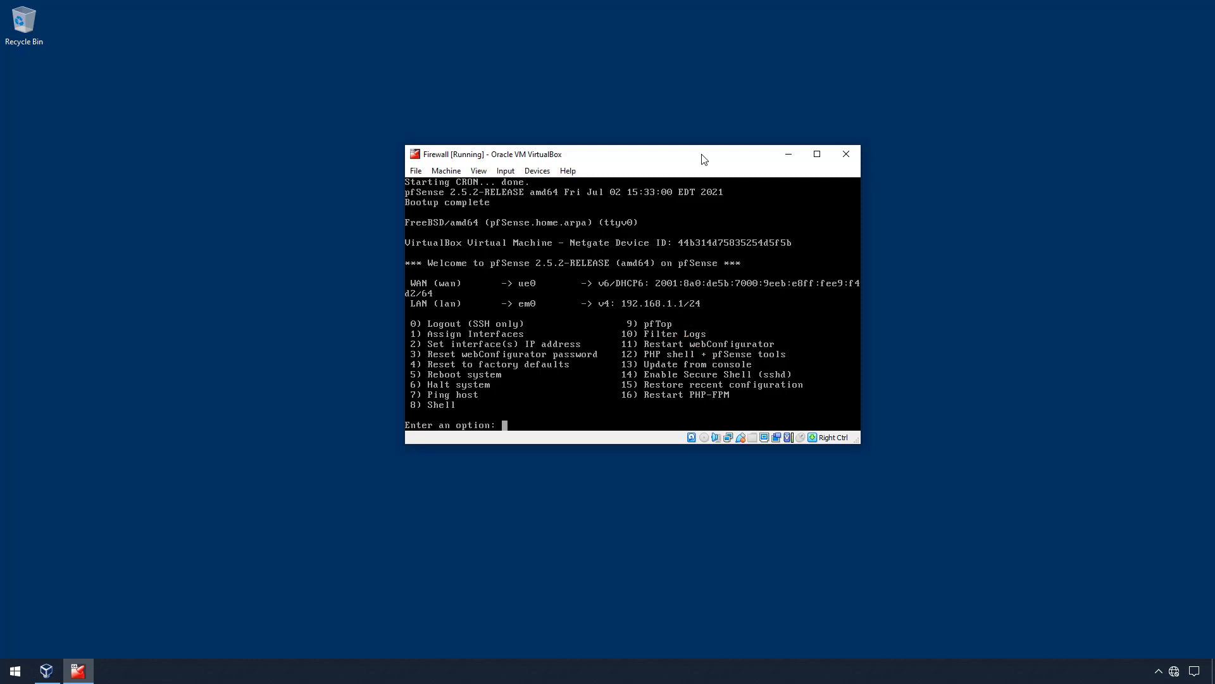
# - Open a host Command Prompt via Win+R cmd, positioned beside the pfSense console
pyautogui.click(331, 444)
pyautogui.press('super+r')
pyautogui.write('cmd')
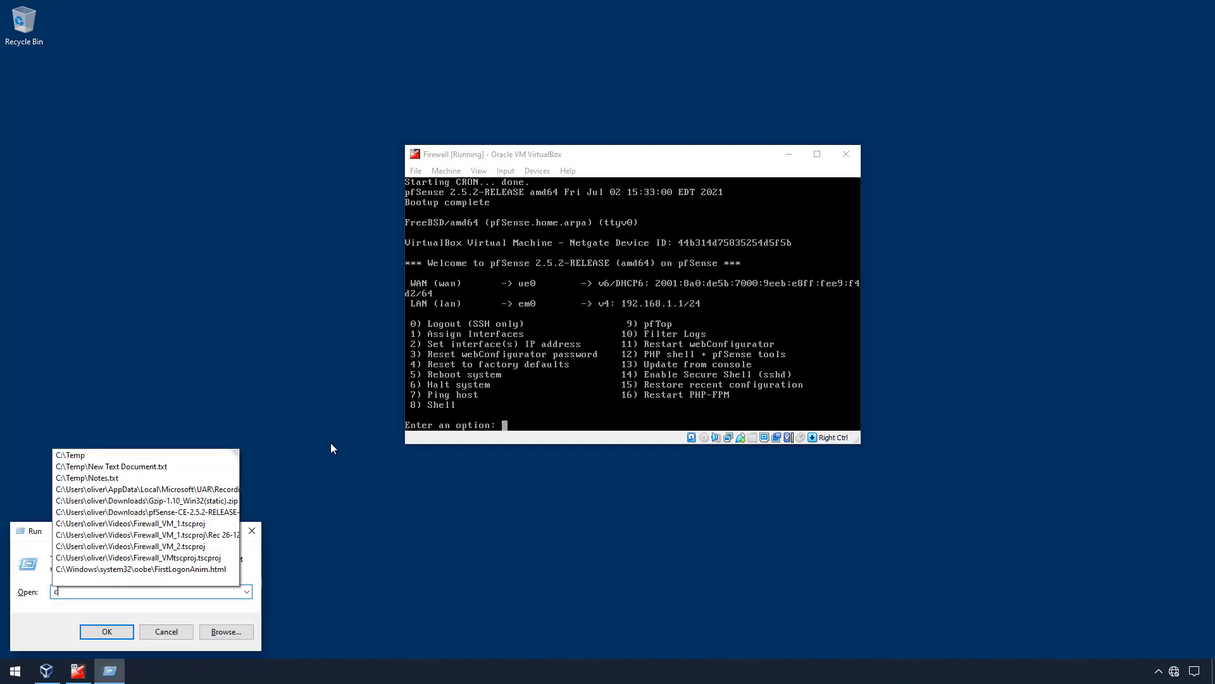
pyautogui.press('Return')
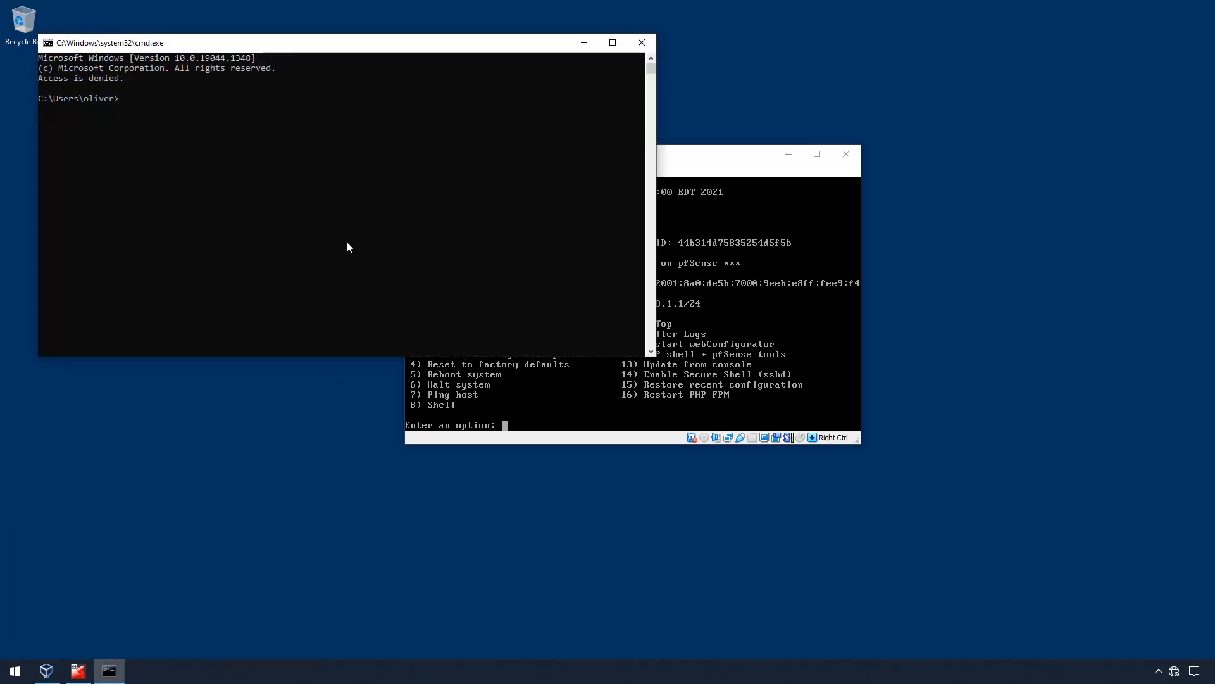
pyautogui.moveTo(367, 42); pyautogui.dragTo(419, 329)
# - Run ipconfig and ipconfig /renew VBHONET to lease 192.168.1.100, then close the prompt
pyautogui.write('ipconfig')
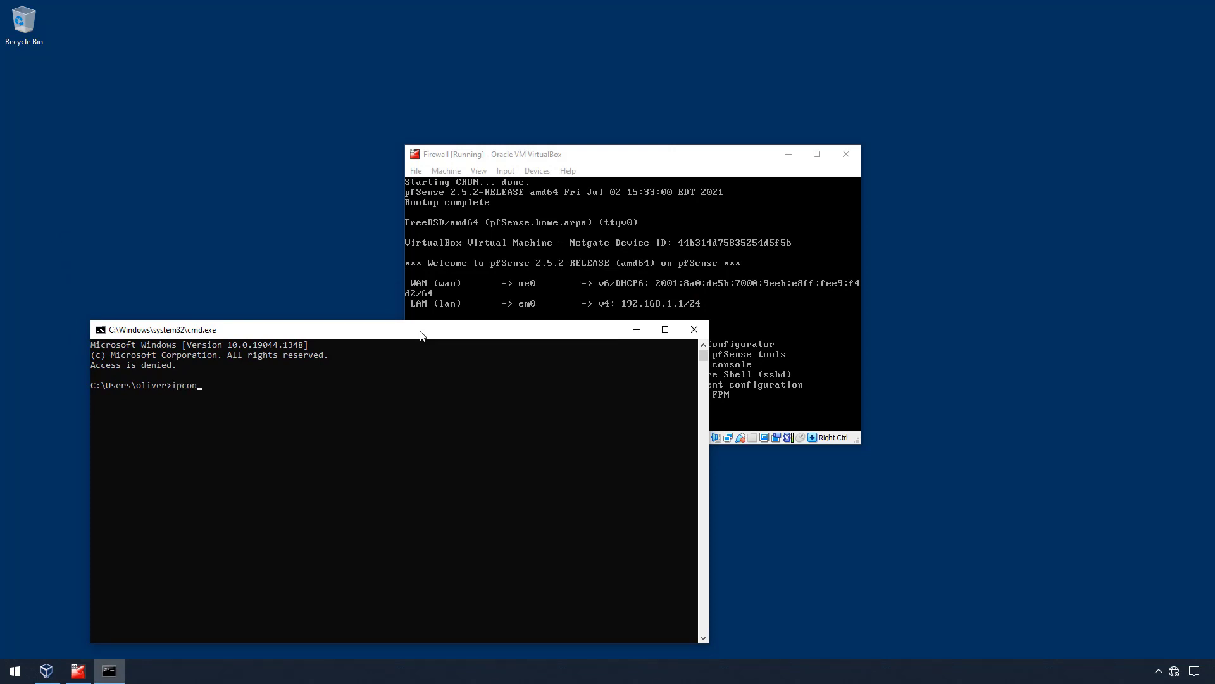
pyautogui.press('Return')
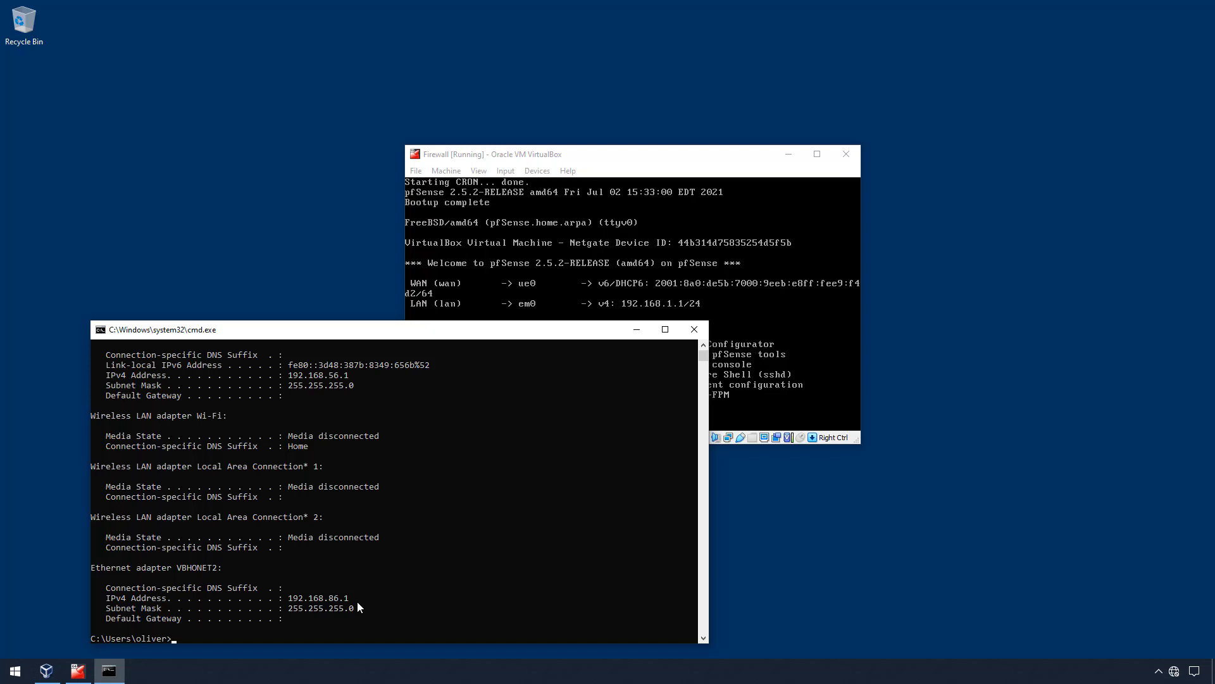
pyautogui.write('ipconfig /renew VBHONET2')
pyautogui.press('Return')
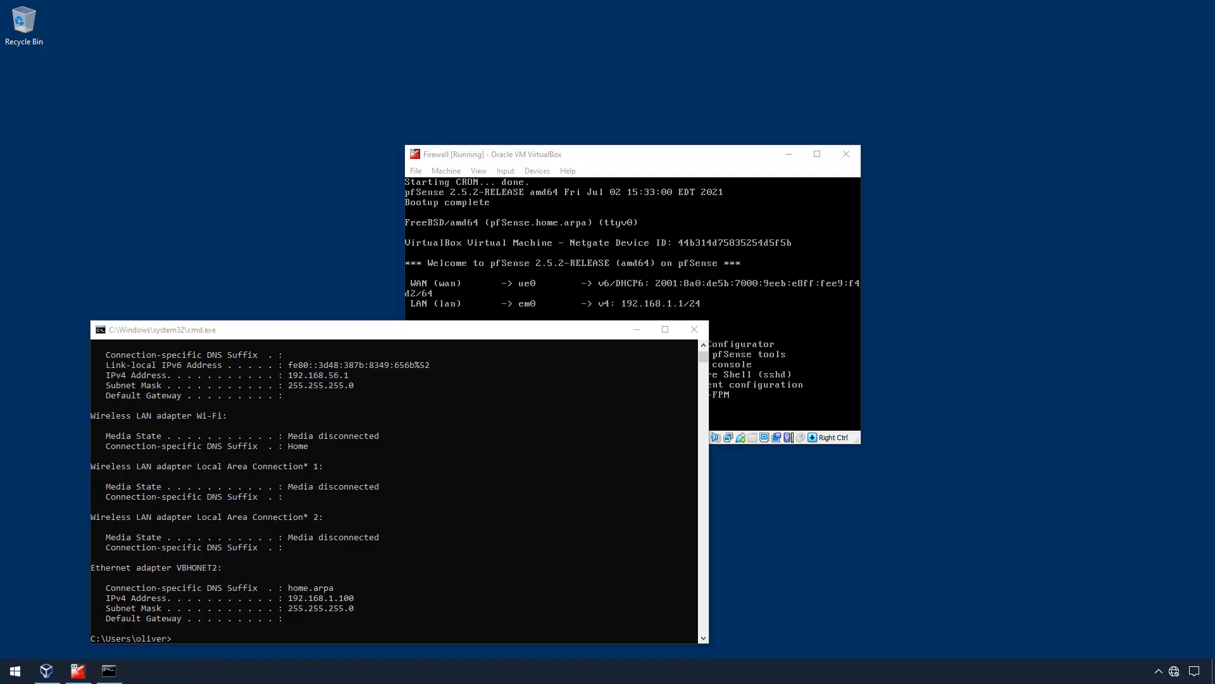
pyautogui.click(696, 329)
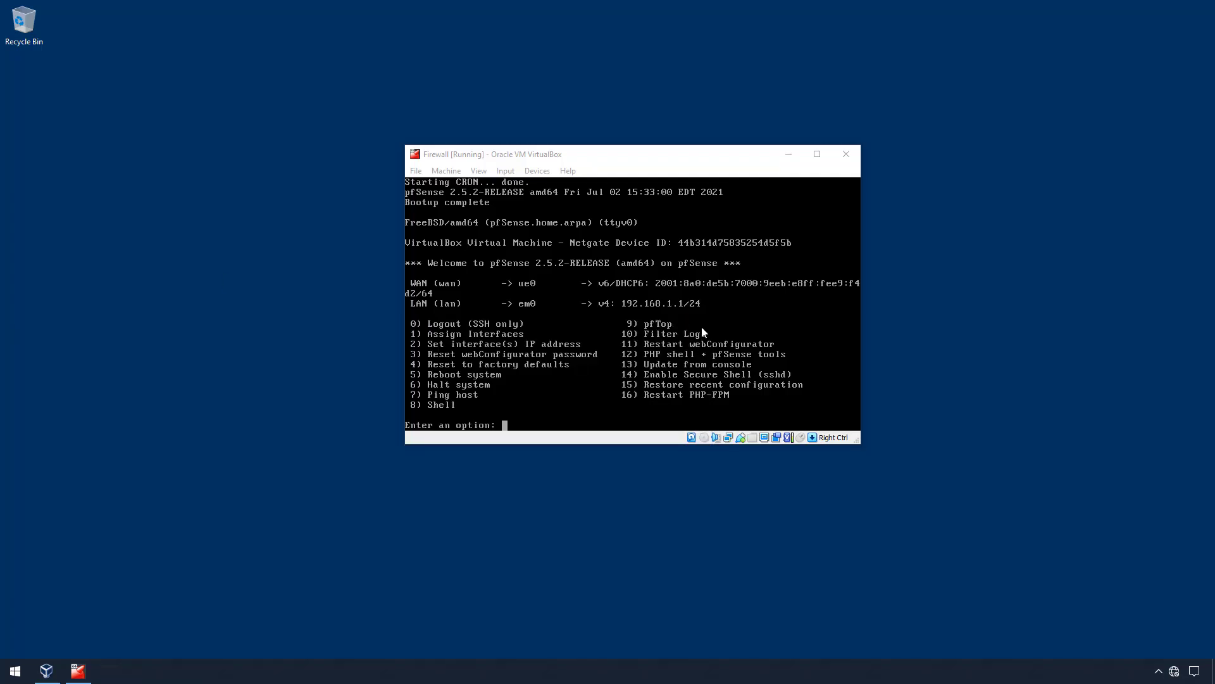
pyautogui.press('super')
# - Launch Edge, browse to 192.168.1.1, and continue past the unsafe-certificate warning
pyautogui.write('edge')
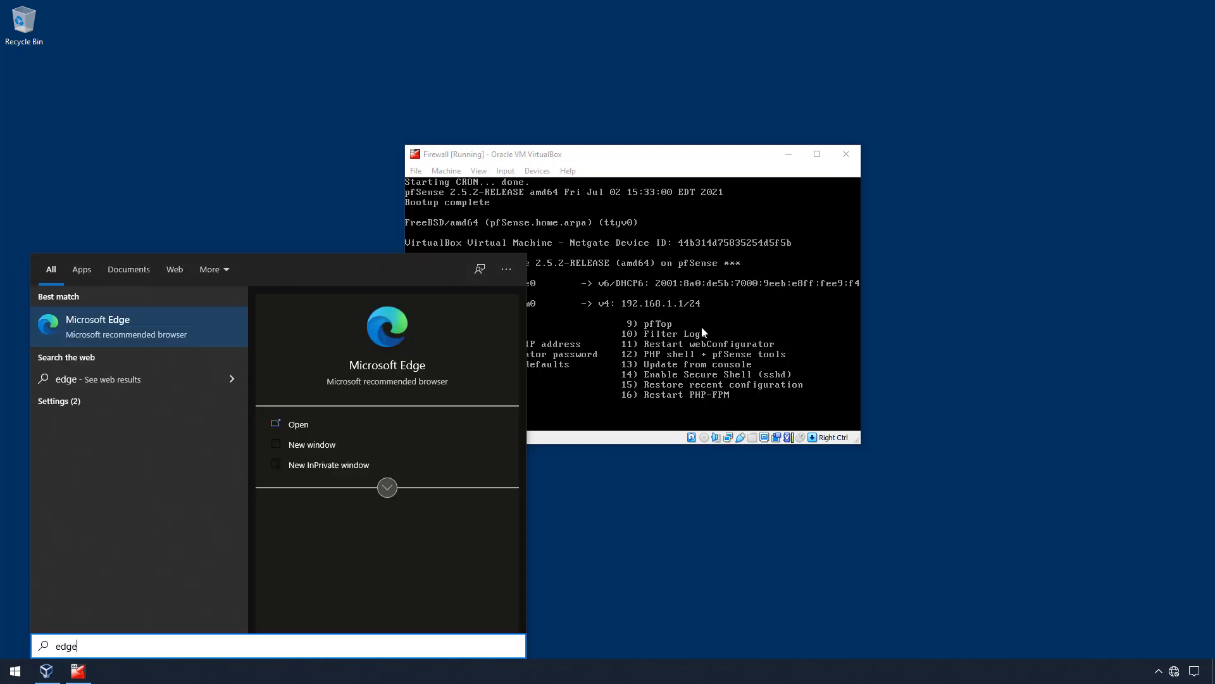
pyautogui.press('Return')
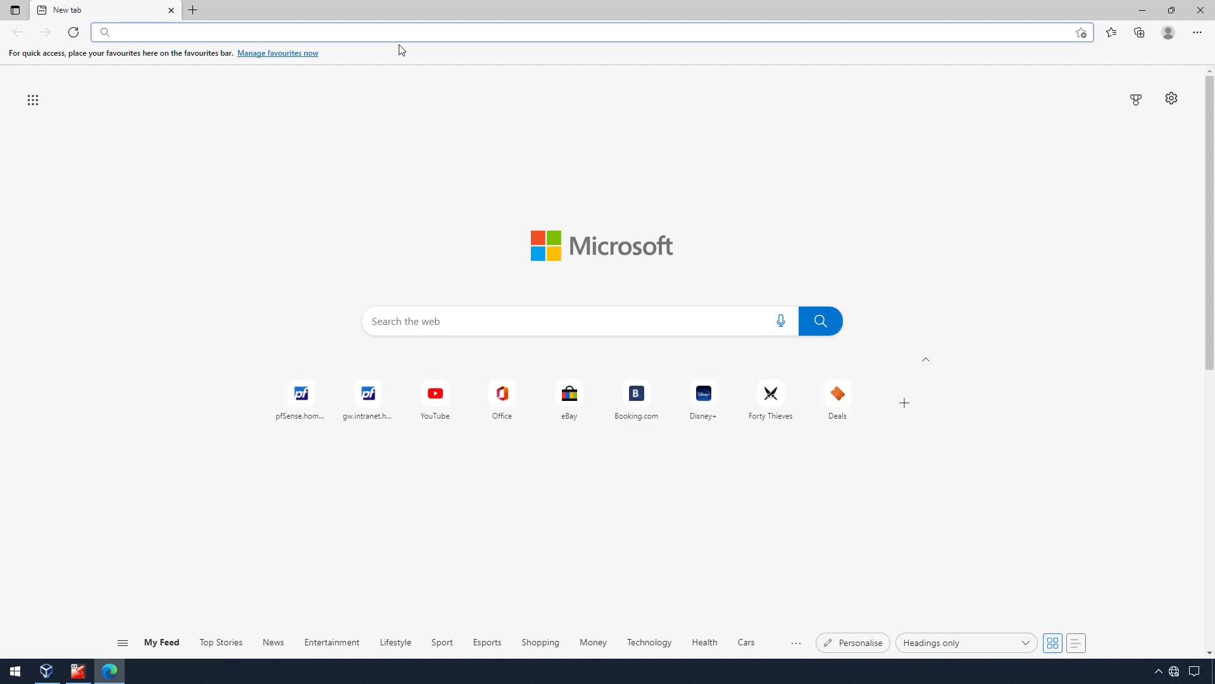
pyautogui.write('192.1')
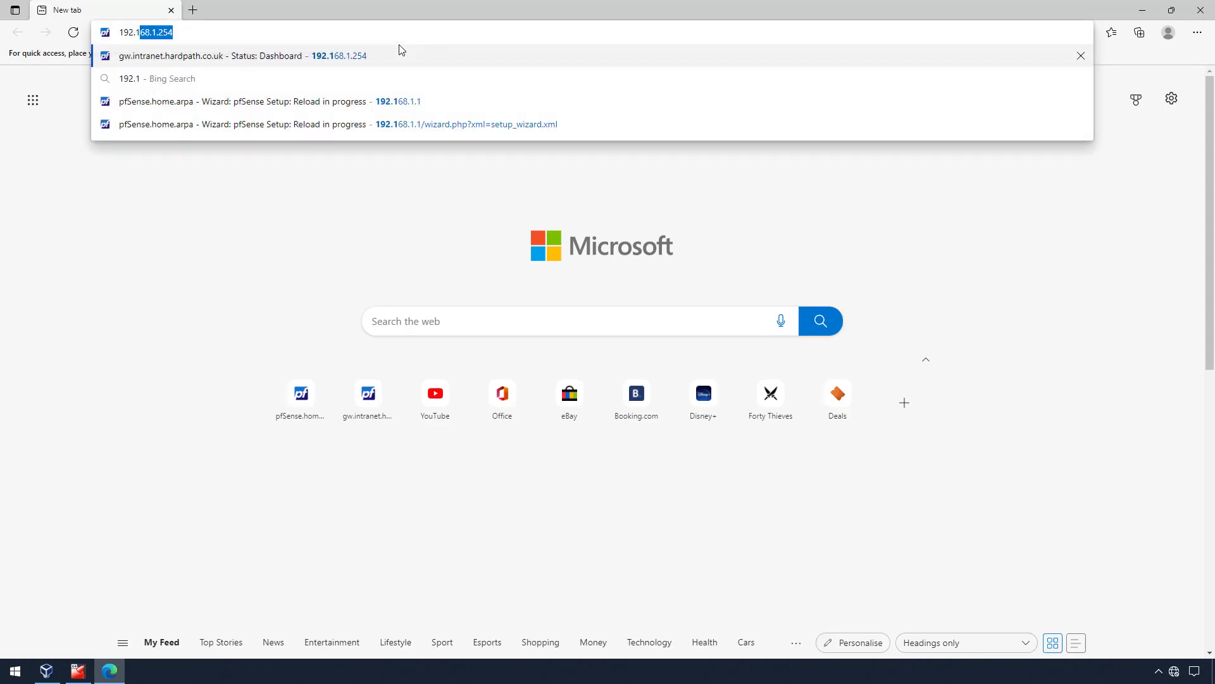
pyautogui.write('68.1.1')
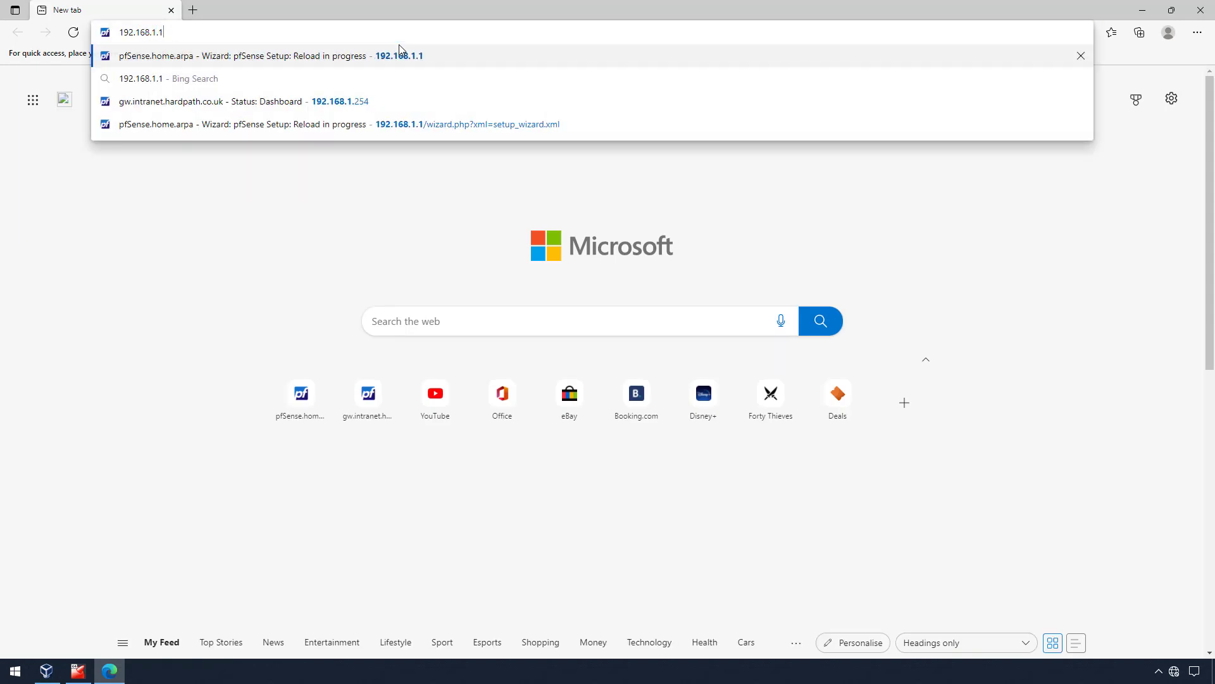
pyautogui.press('Return')
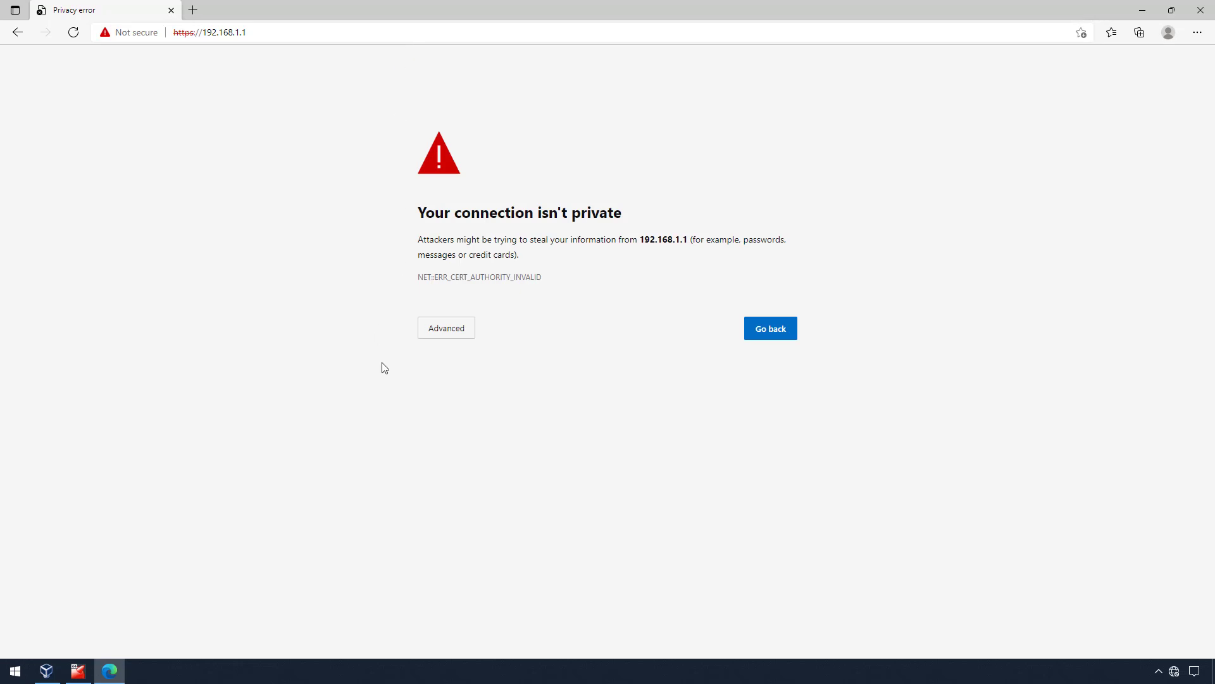
pyautogui.click(443, 334)
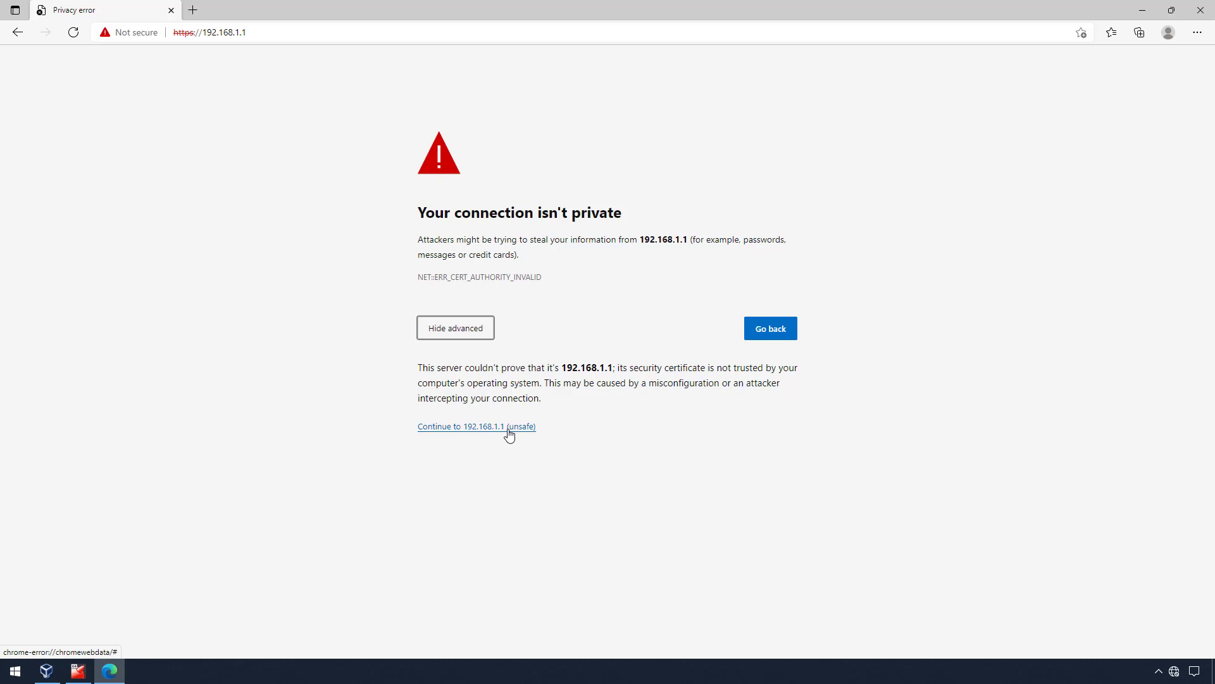
pyautogui.click(510, 433)
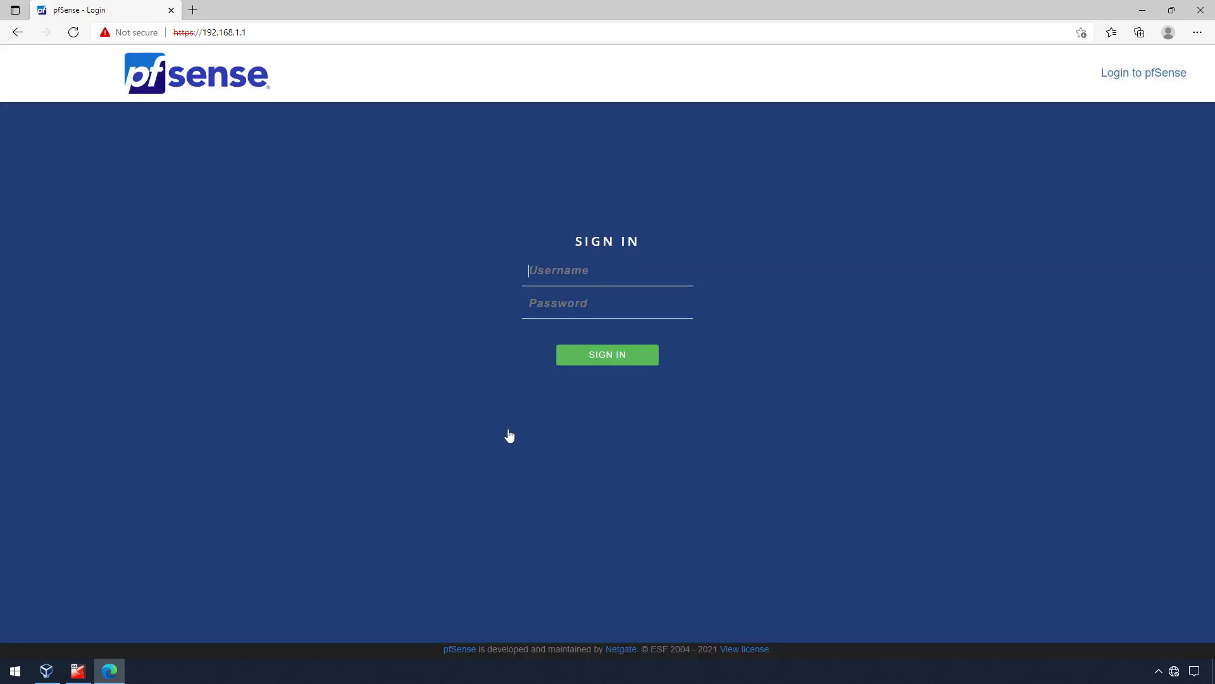
# - Sign in with the admin credentials and advance past the wizard's welcome and support pages
pyautogui.write('admin*****')
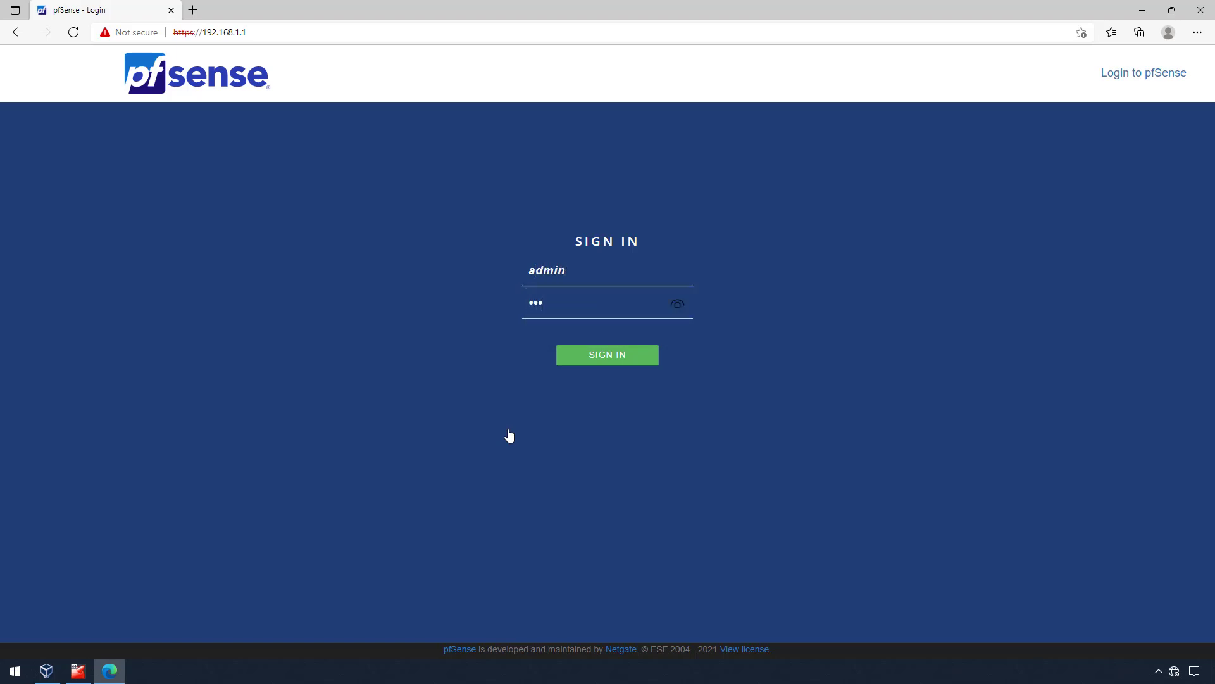
pyautogui.write('**')
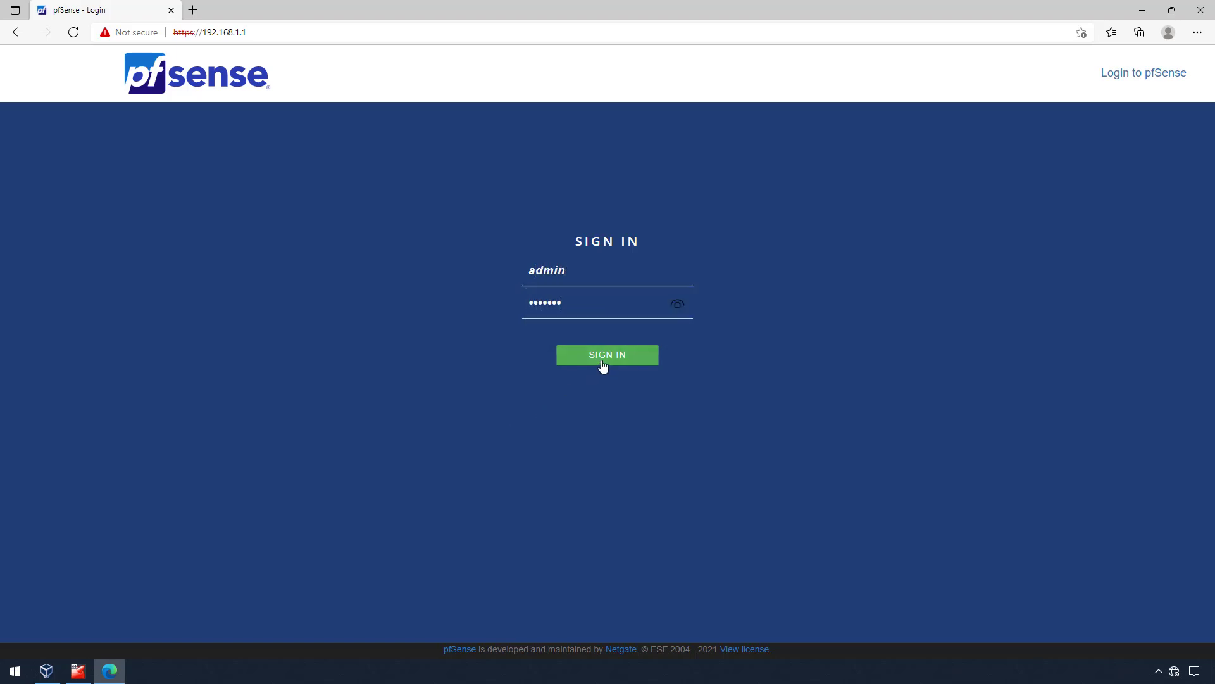
pyautogui.click(602, 358)
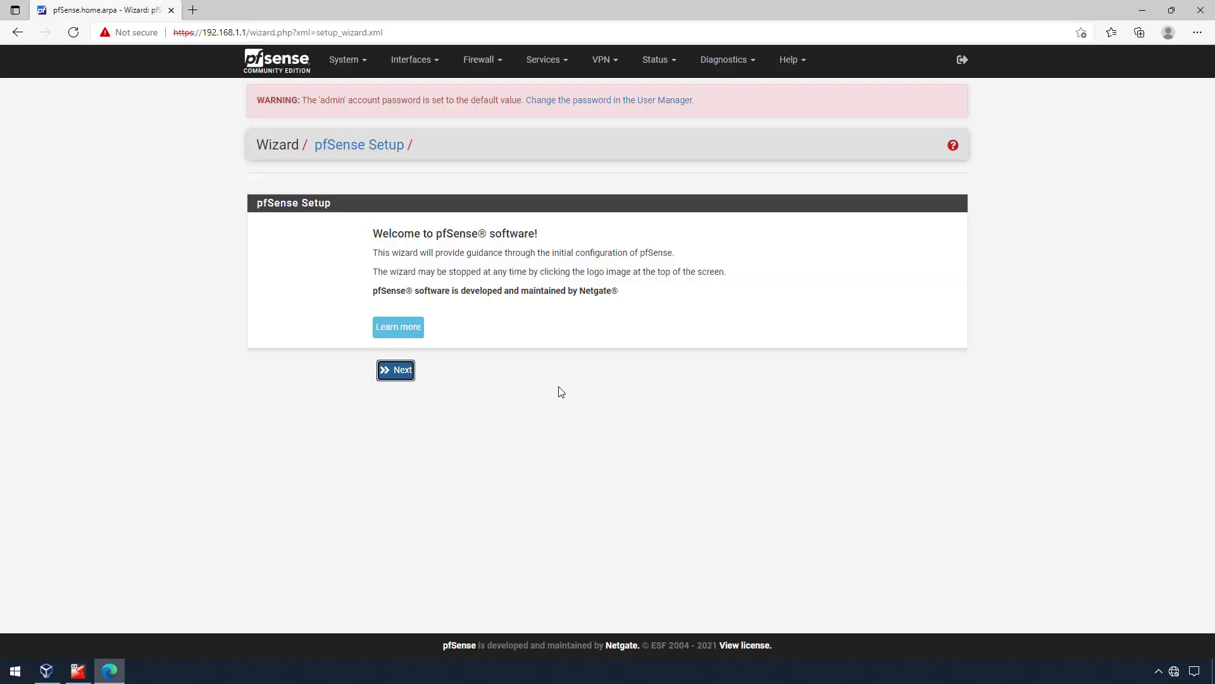
pyautogui.click(394, 376)
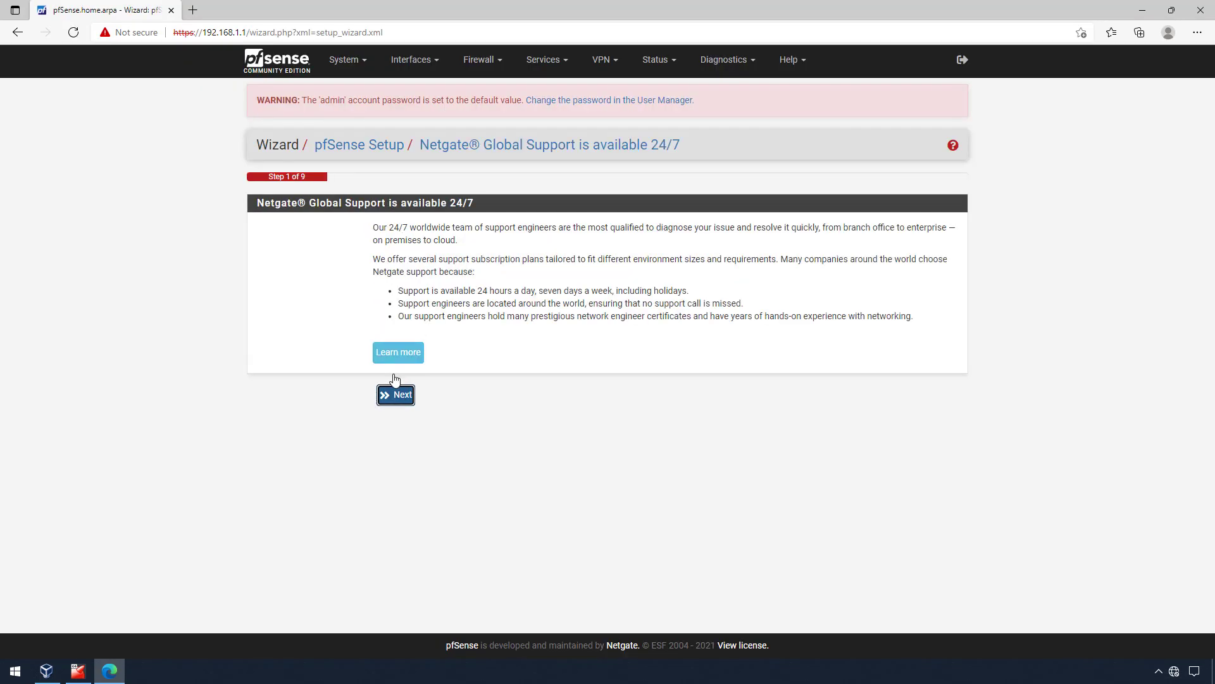
pyautogui.click(397, 399)
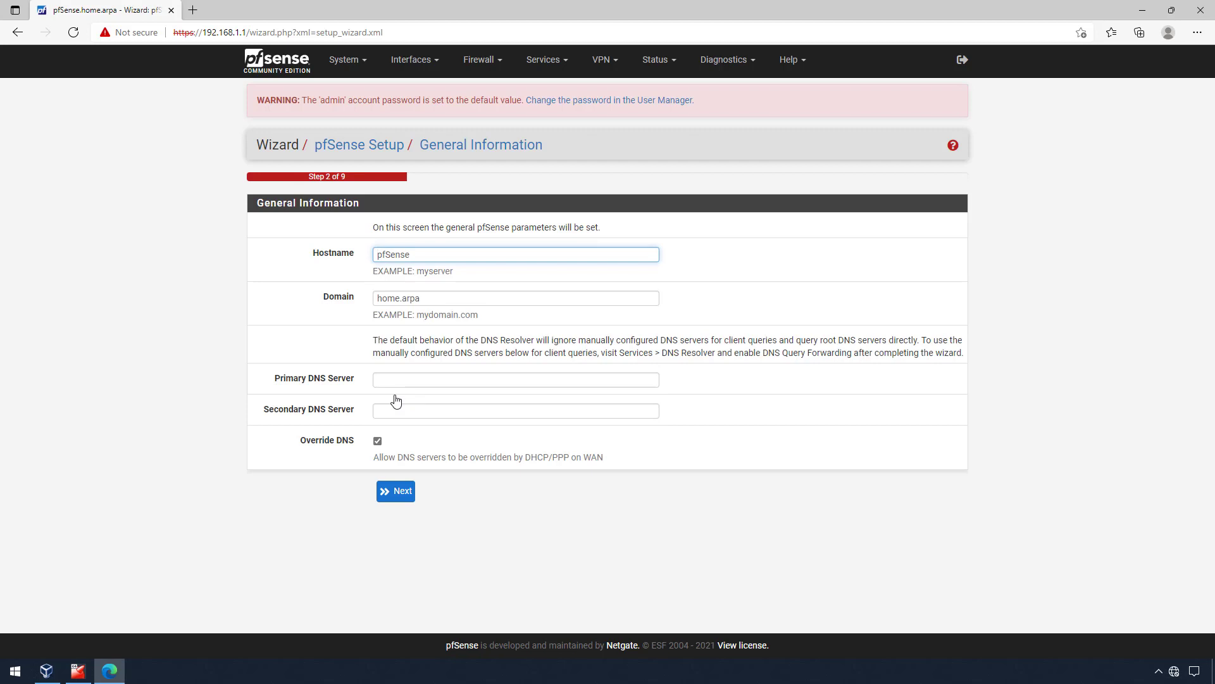
# - Set hostname gw, domain intranet.hardpath.co.uk, and DNS servers 8.8.8.8 and 1.1.1.1
pyautogui.moveTo(429, 257); pyautogui.dragTo(352, 256)
pyautogui.write('gw')
pyautogui.press('Tab')
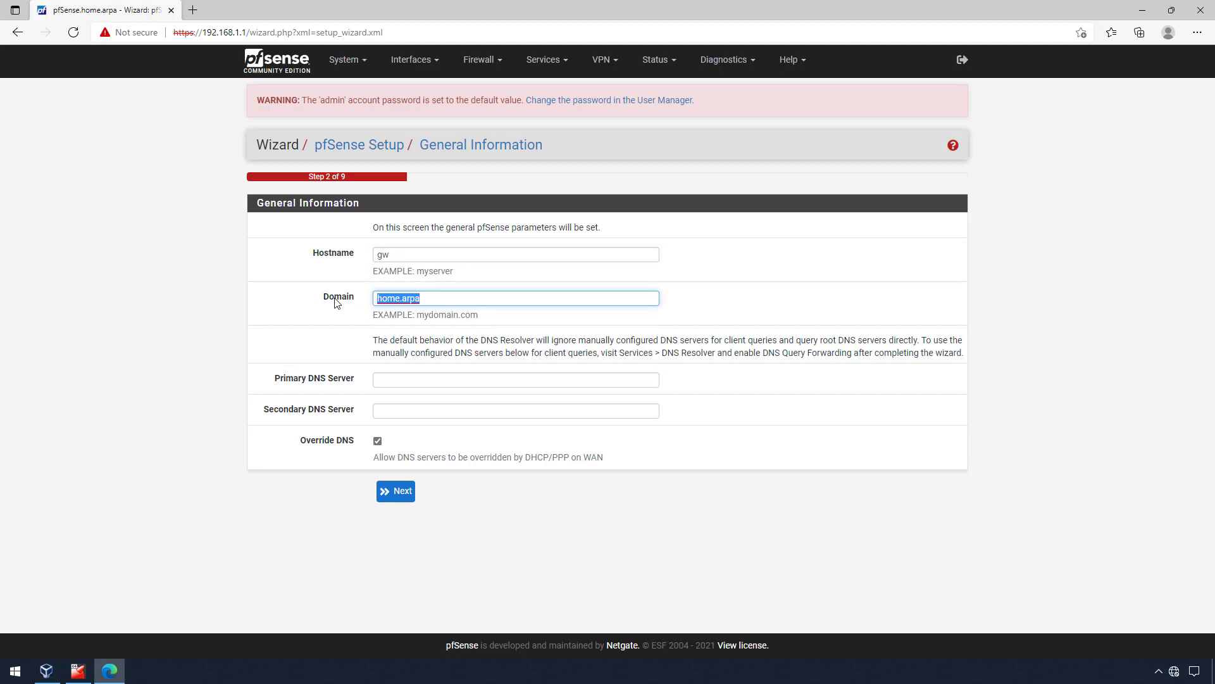
pyautogui.press('BackSpace')
pyautogui.write('intrane')
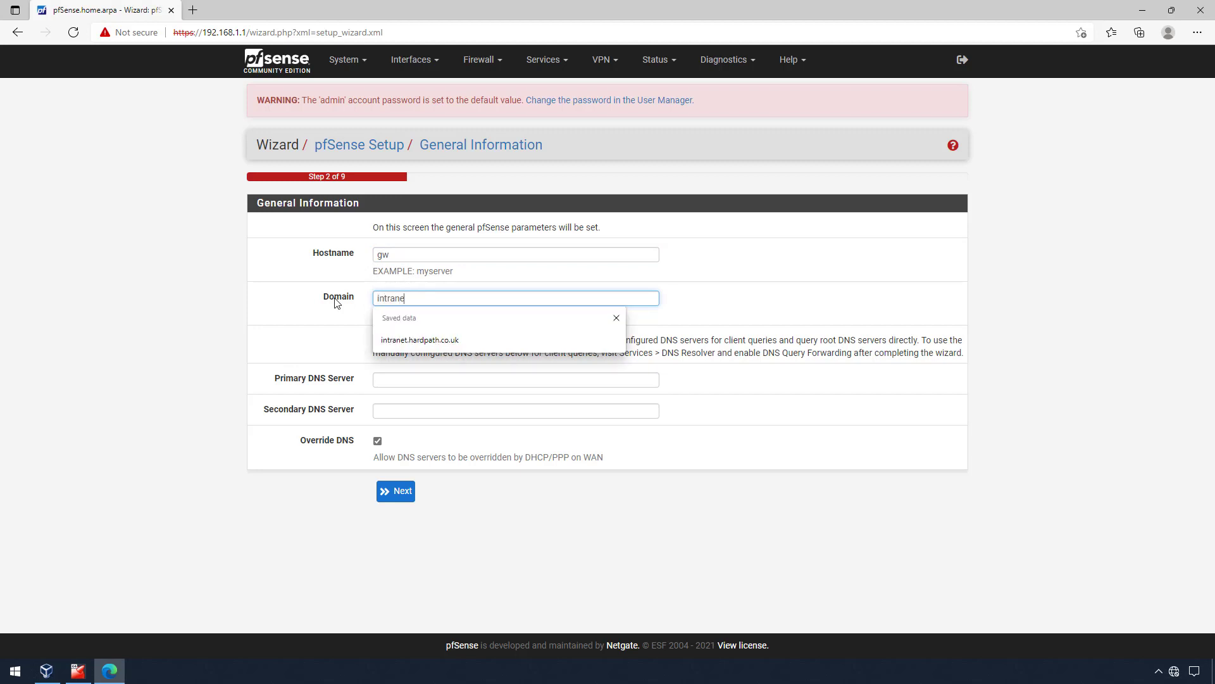
pyautogui.write('t.hardpath.co.uk')
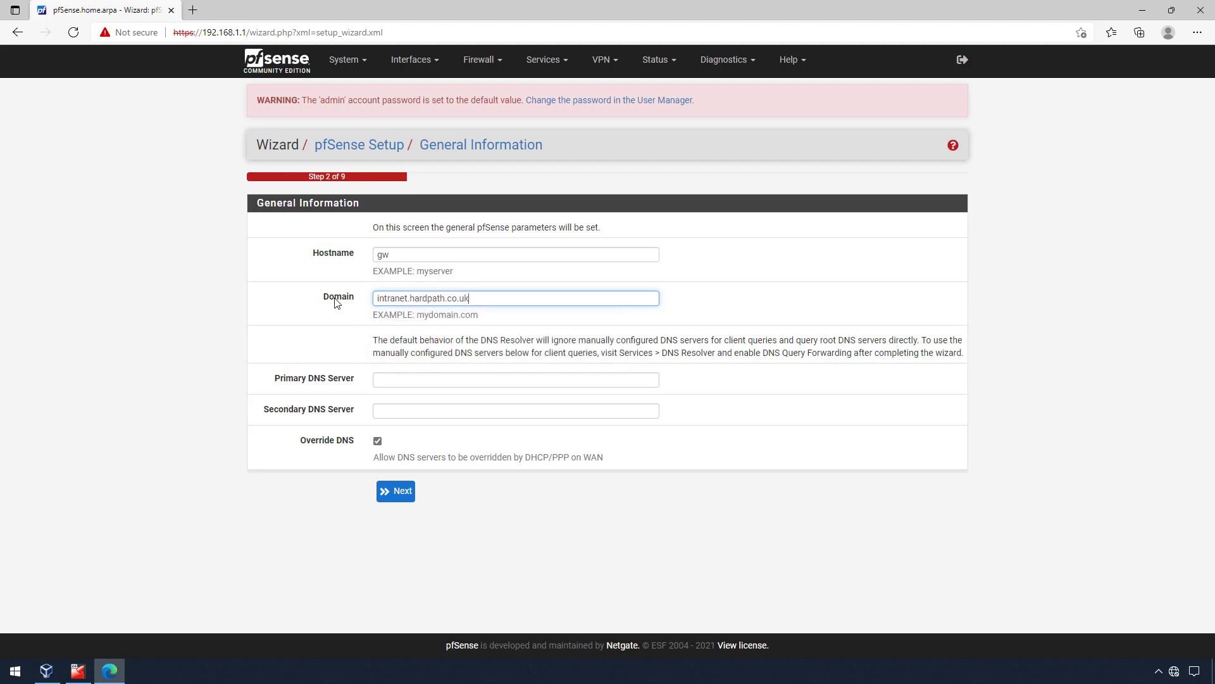
pyautogui.click(396, 378)
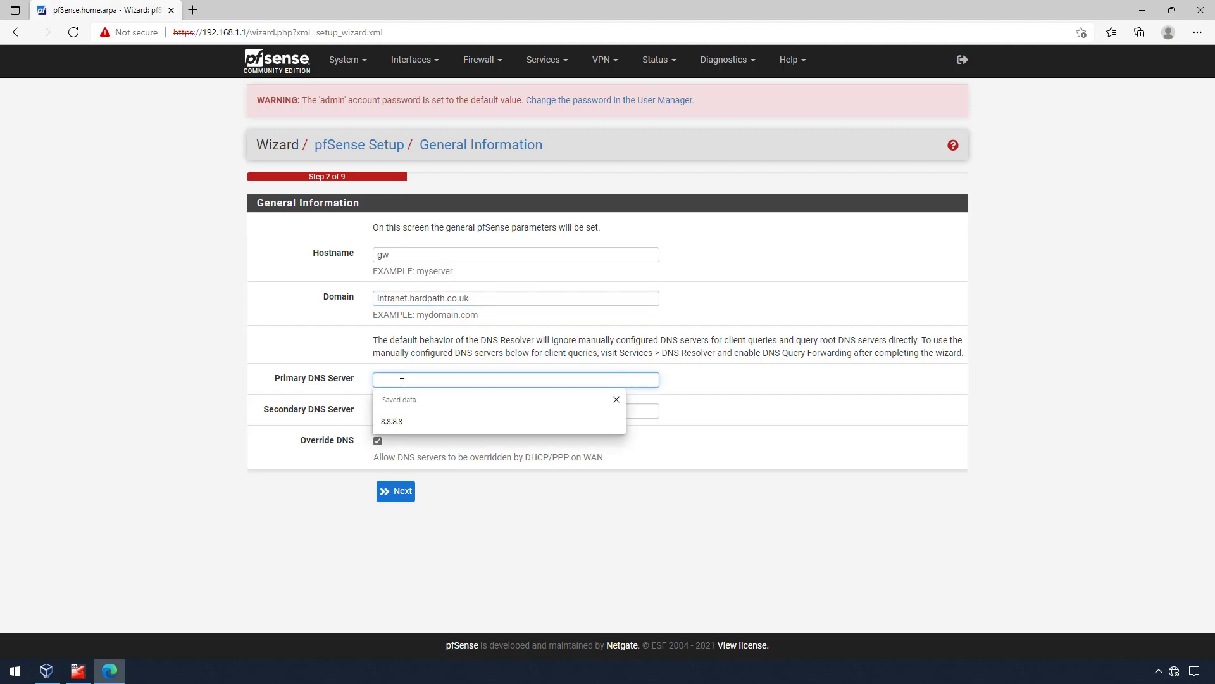
pyautogui.click(413, 425)
pyautogui.click(416, 413)
pyautogui.click(413, 452)
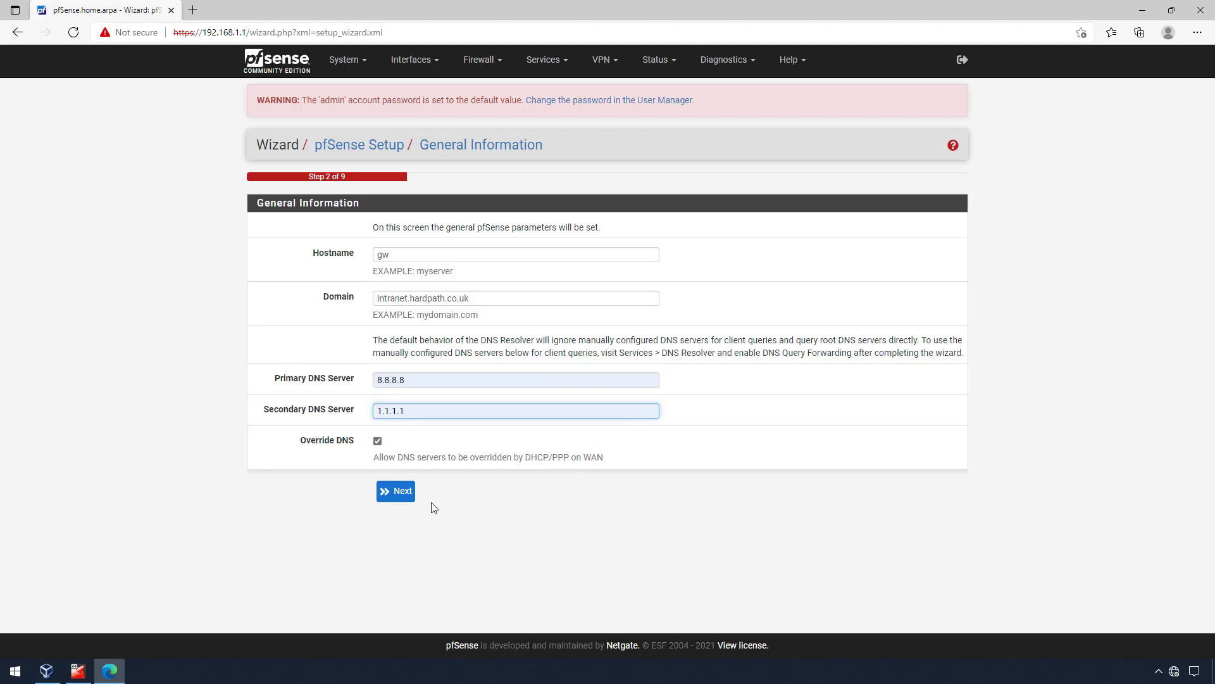
pyautogui.click(397, 500)
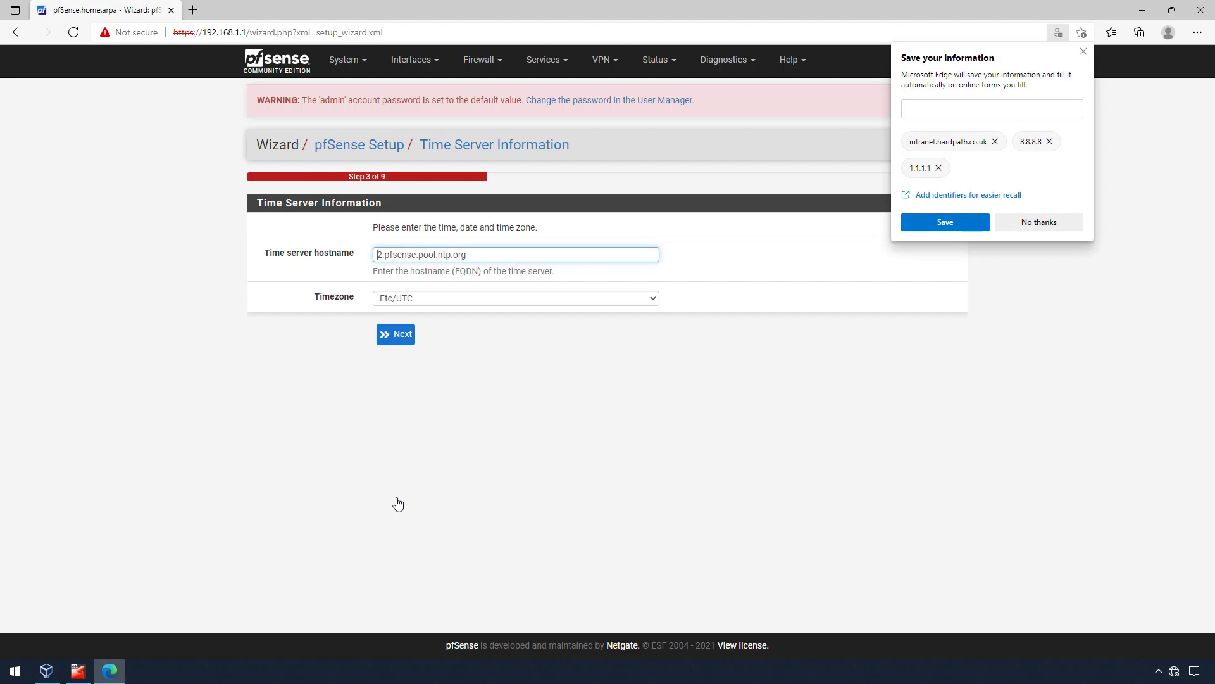
# - Dismiss Edge's save-form popup and keep the default time server and WAN settings
pyautogui.click(1083, 51)
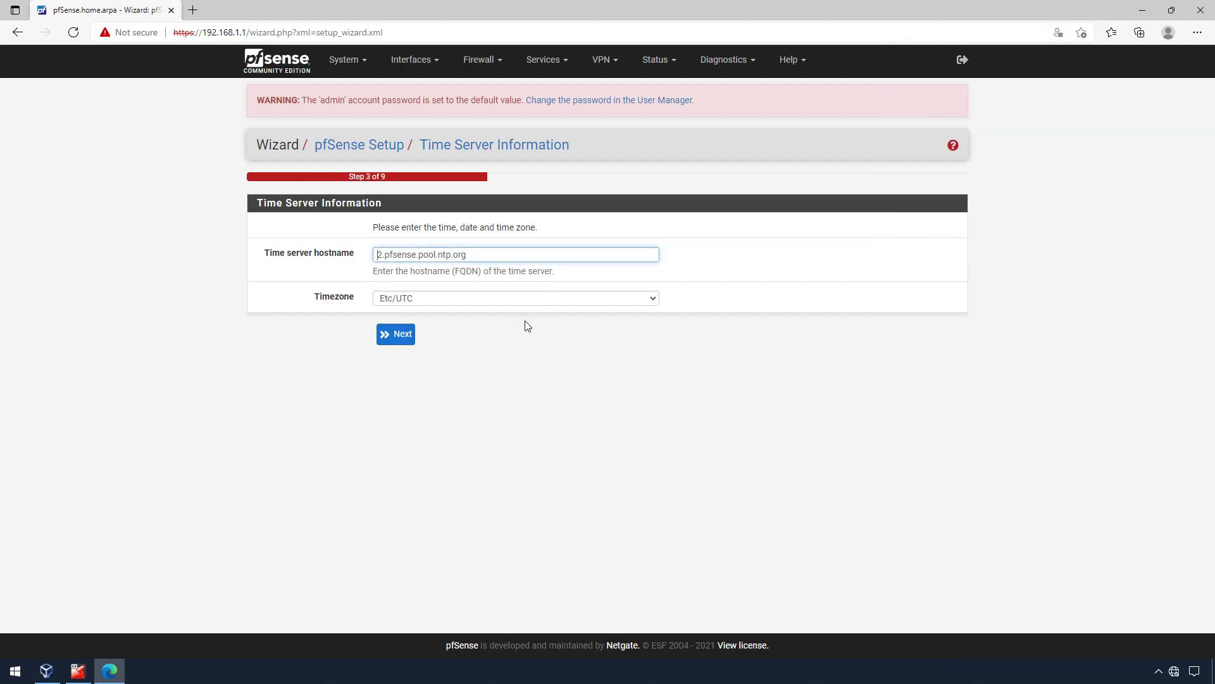
pyautogui.click(398, 334)
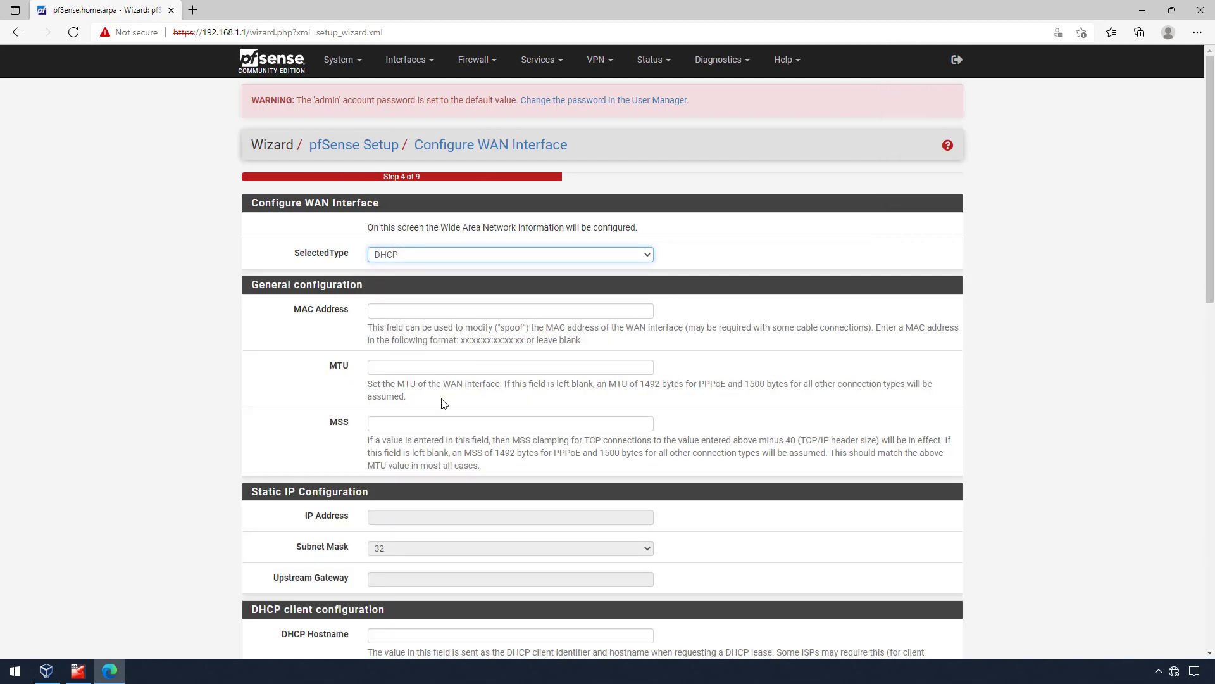
pyautogui.scroll(-9, 453, 440)
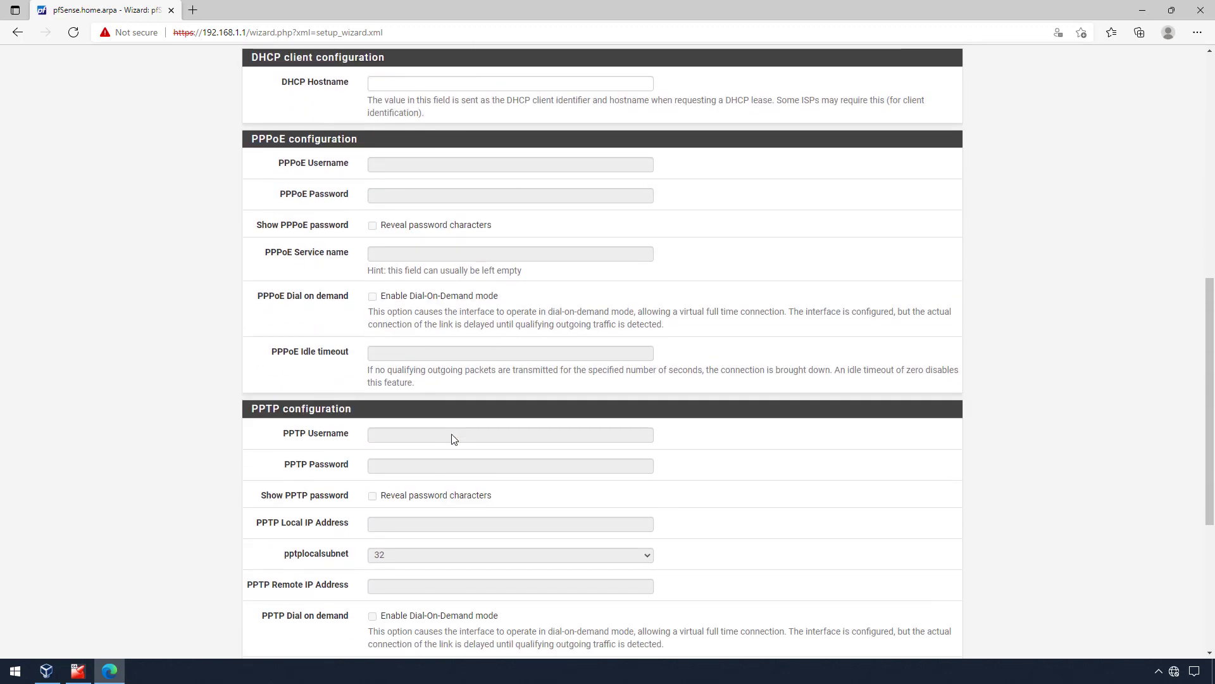
pyautogui.scroll(-5, 453, 438)
pyautogui.click(395, 590)
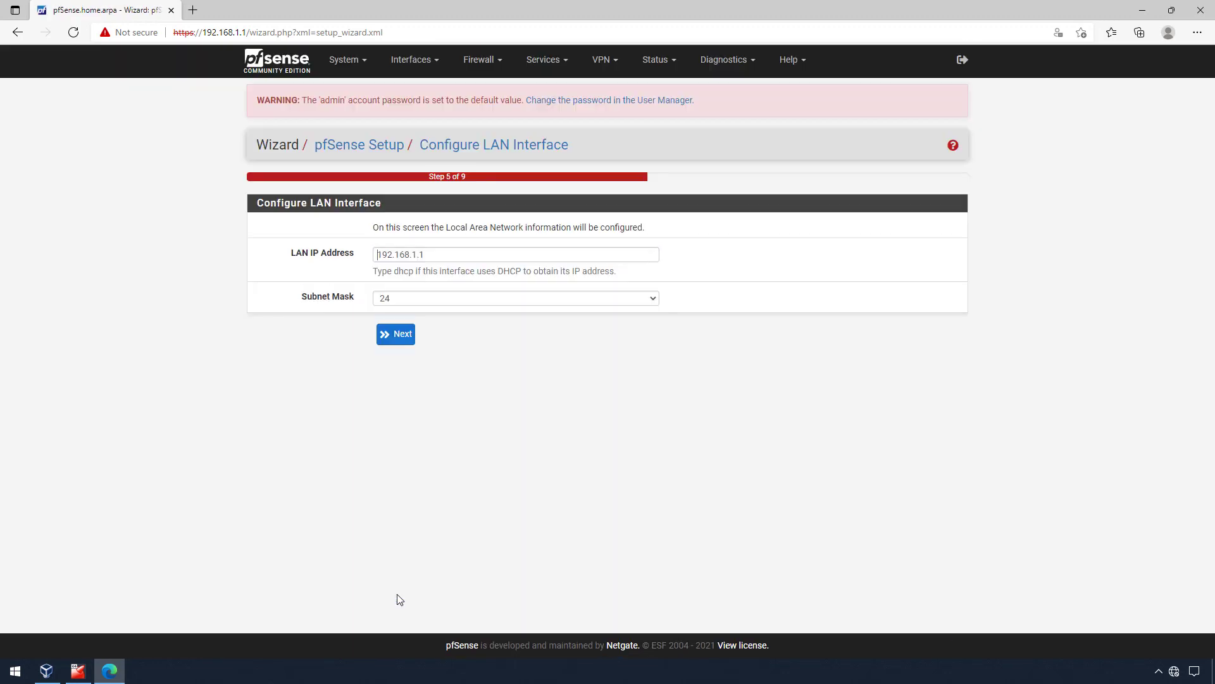
# - Change the LAN IP address to 192.168.1.254
pyautogui.click(452, 255)
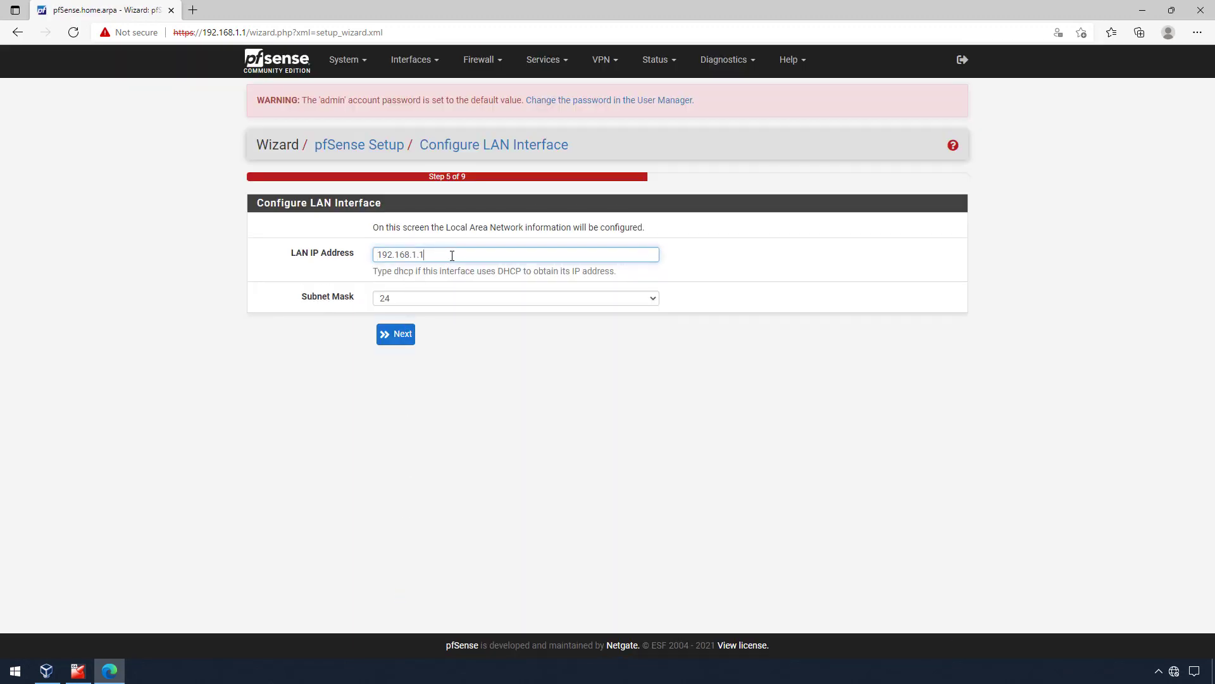
pyautogui.press('BackSpace')
pyautogui.press('Down')
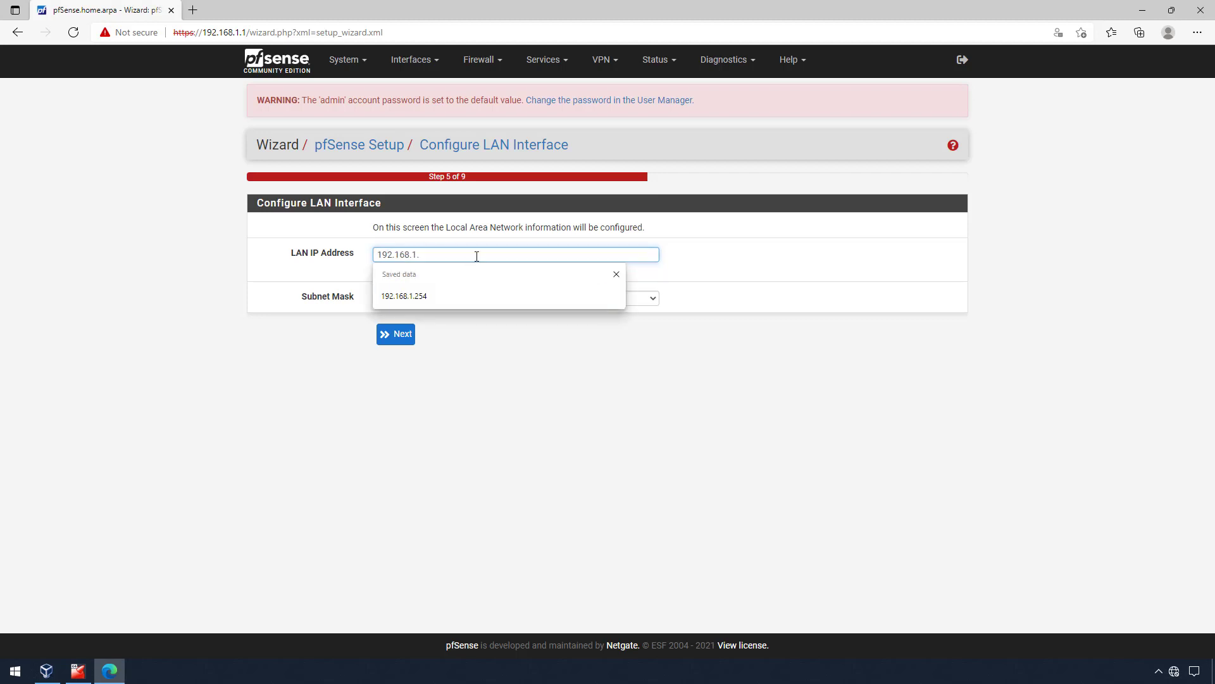
pyautogui.click(475, 294)
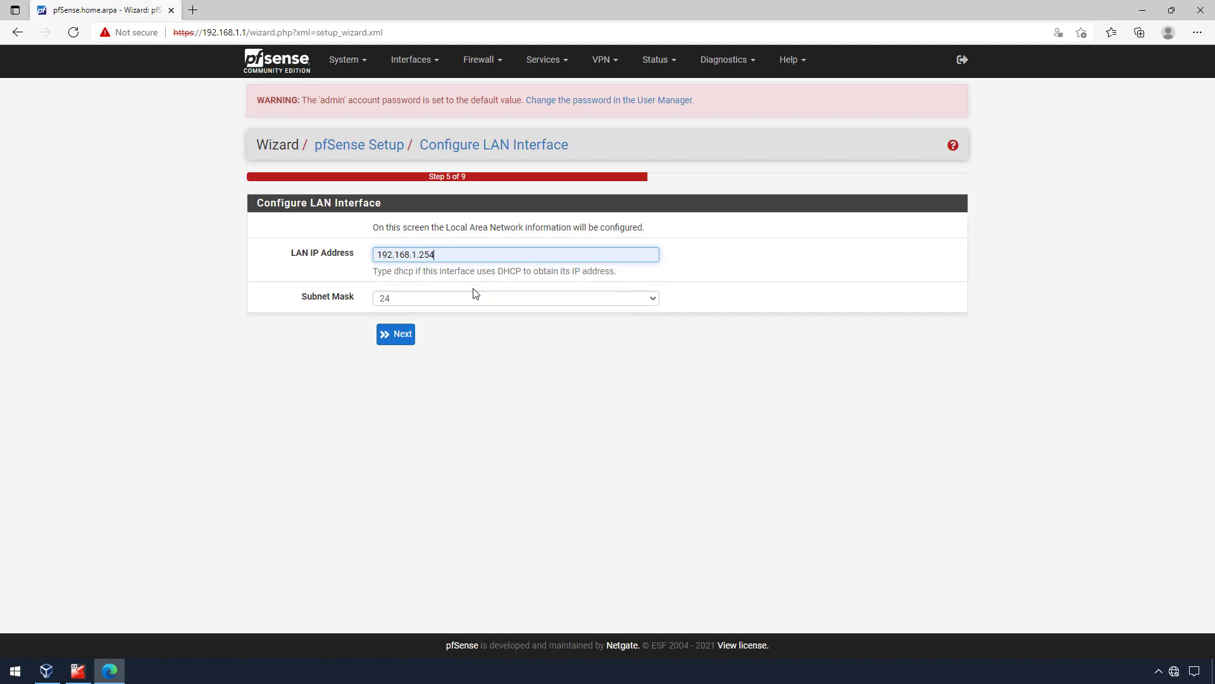
pyautogui.click(404, 336)
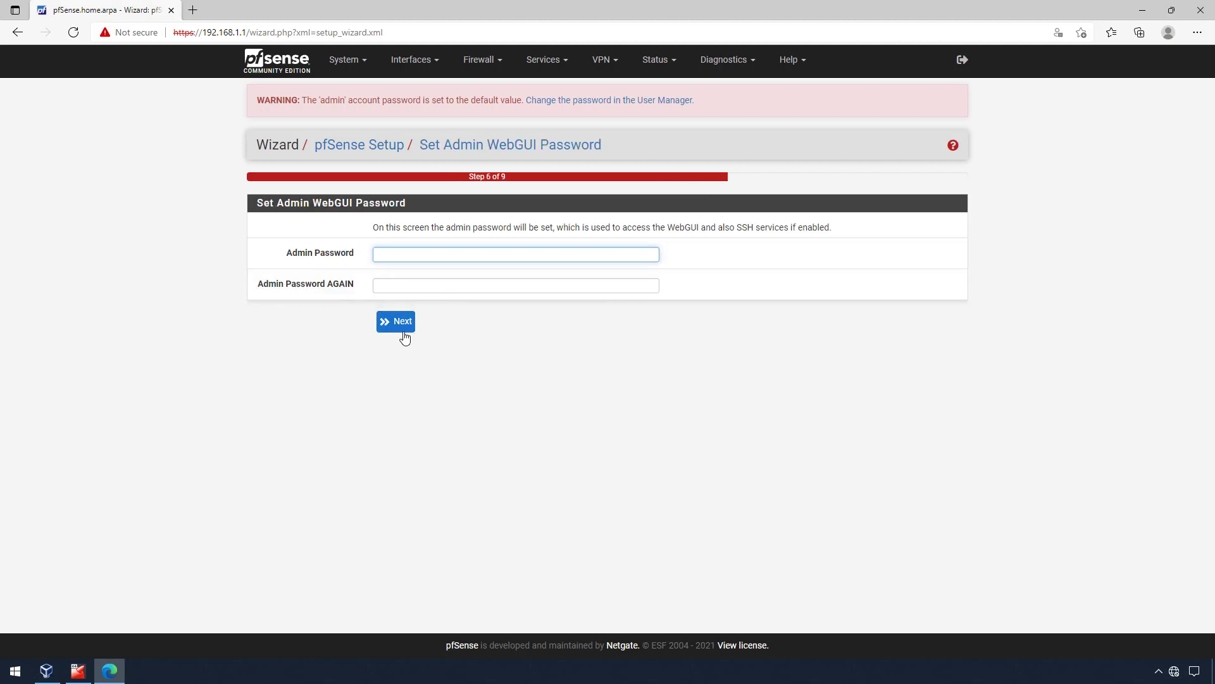
# - Enter and confirm a new admin password and submit it
pyautogui.write('••••••••')
pyautogui.press('Tab')
pyautogui.write('••••')
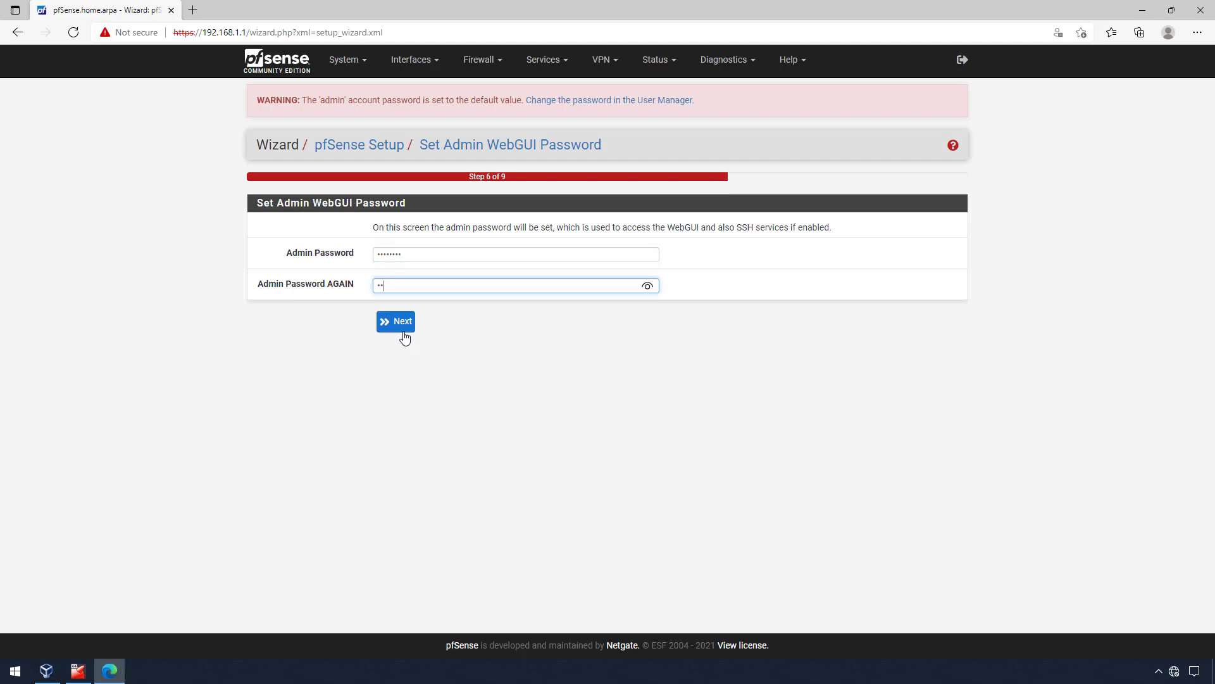
pyautogui.write('••••')
pyautogui.click(404, 336)
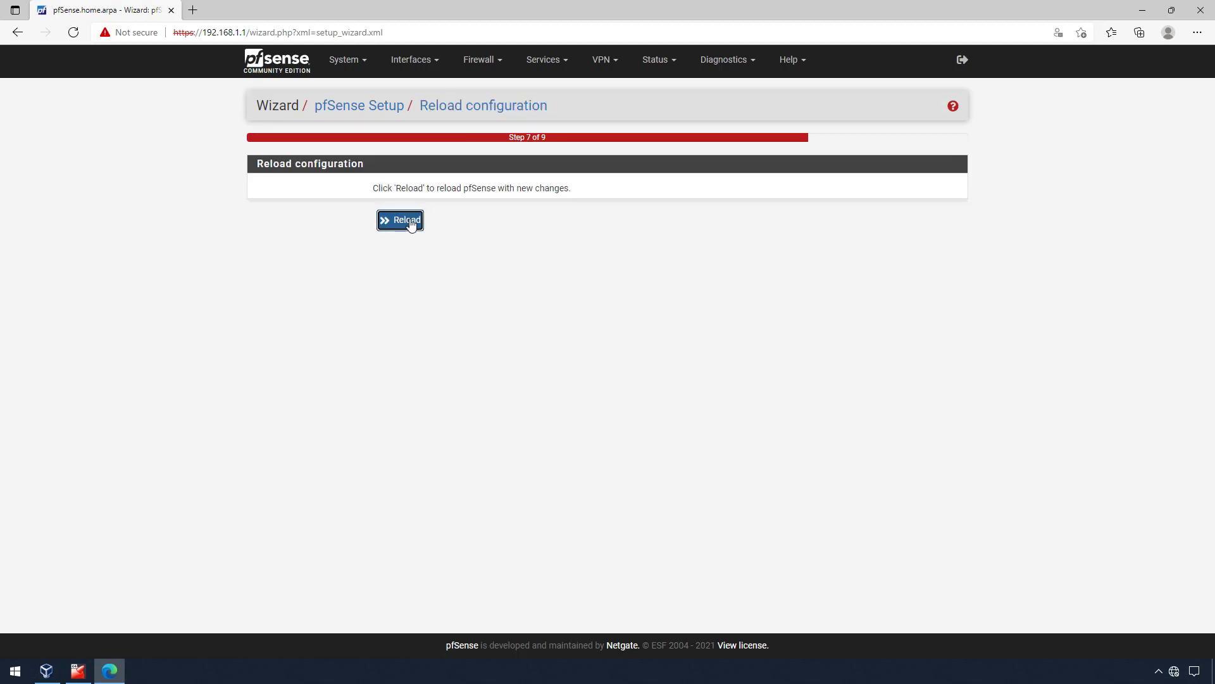
# - Reload the configuration, then reopen pfSense at 192.168.1.254 past the certificate warning
pyautogui.click(410, 221)
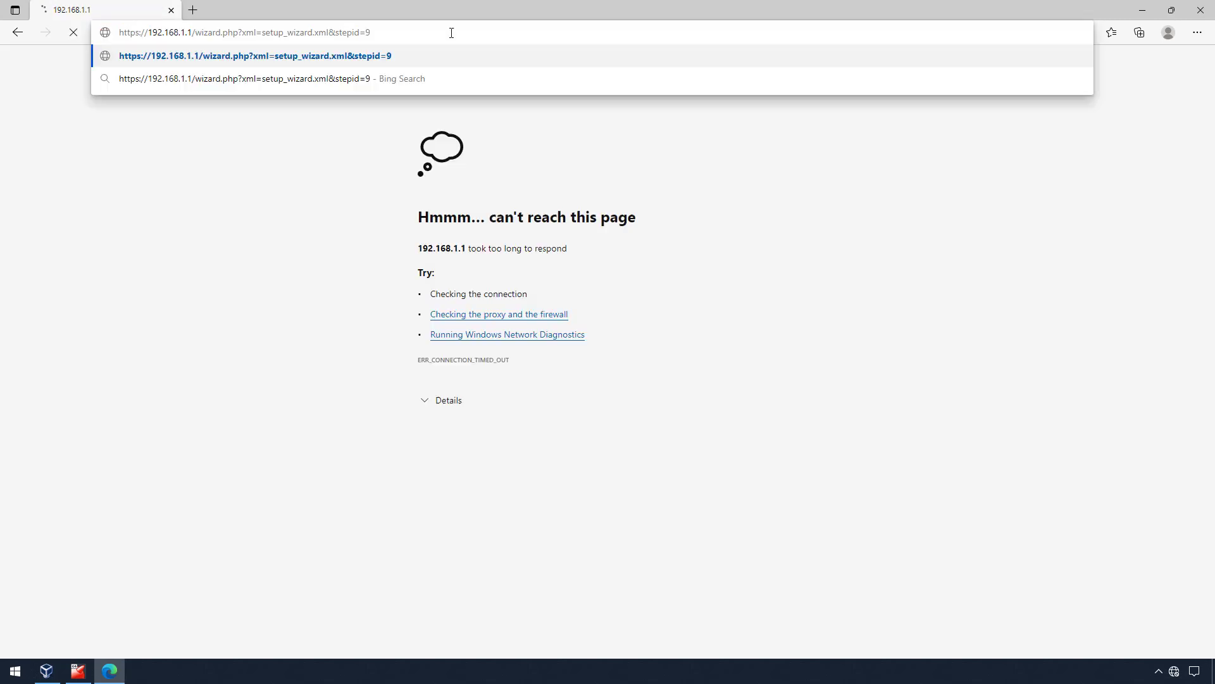
pyautogui.moveTo(450, 32); pyautogui.dragTo(187, 31)
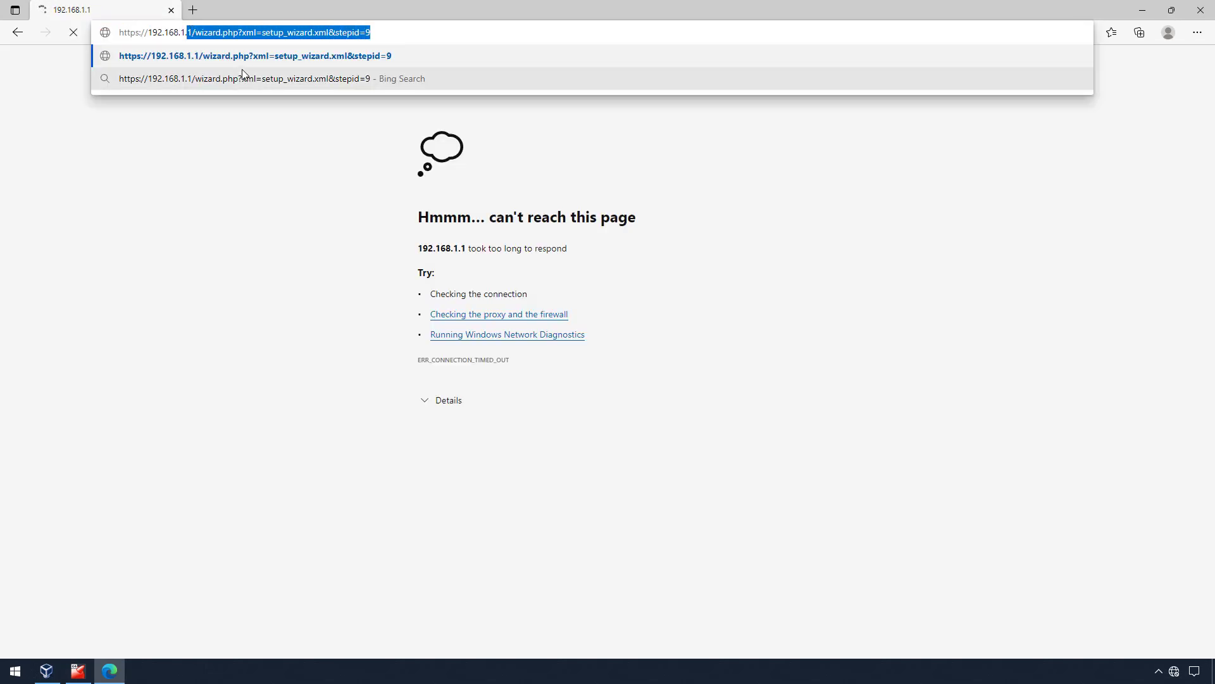
pyautogui.write('254')
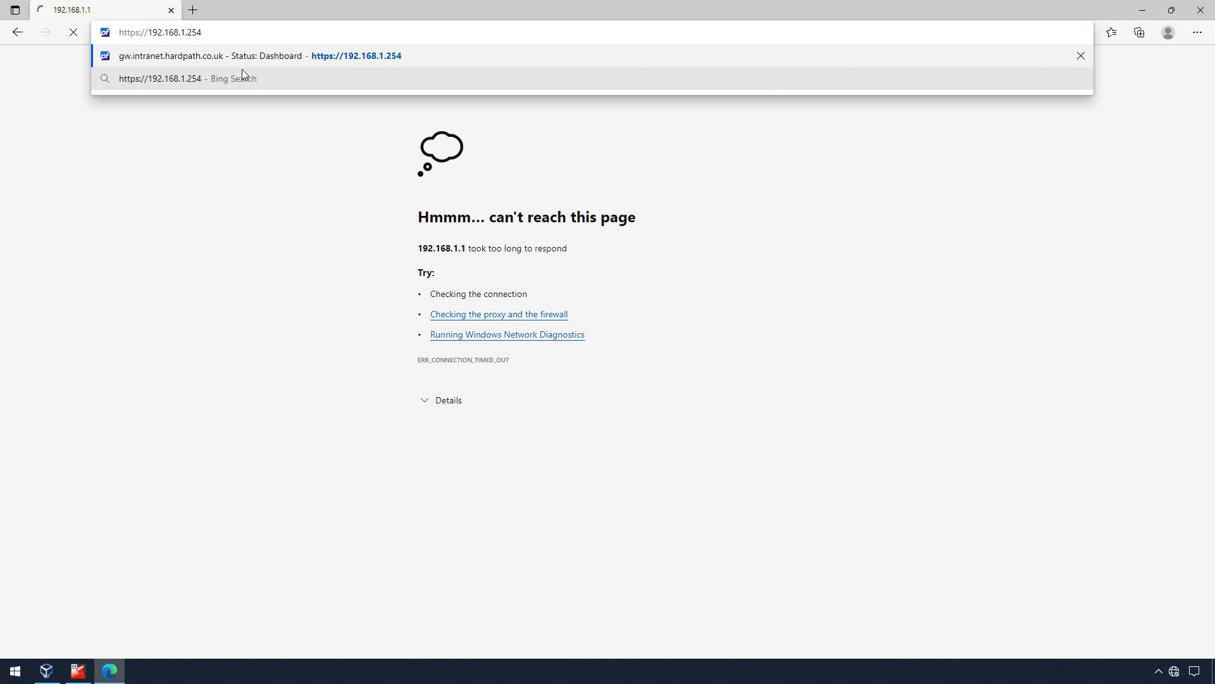
pyautogui.press('Escape')
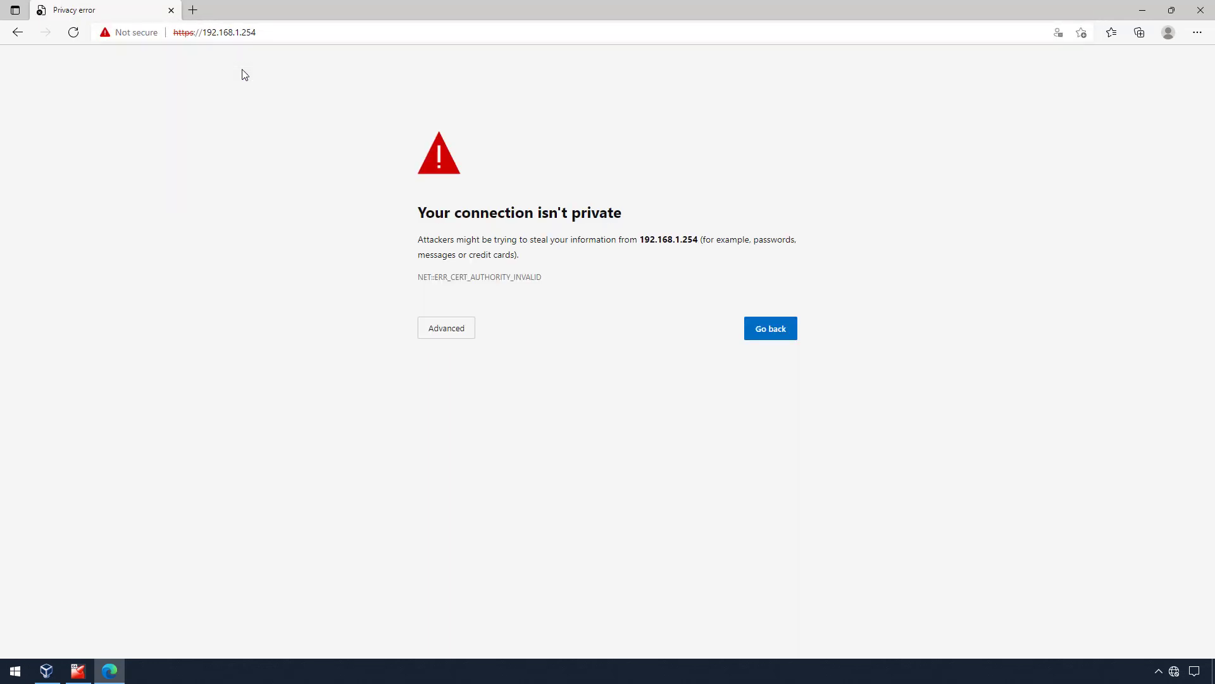
pyautogui.click(448, 335)
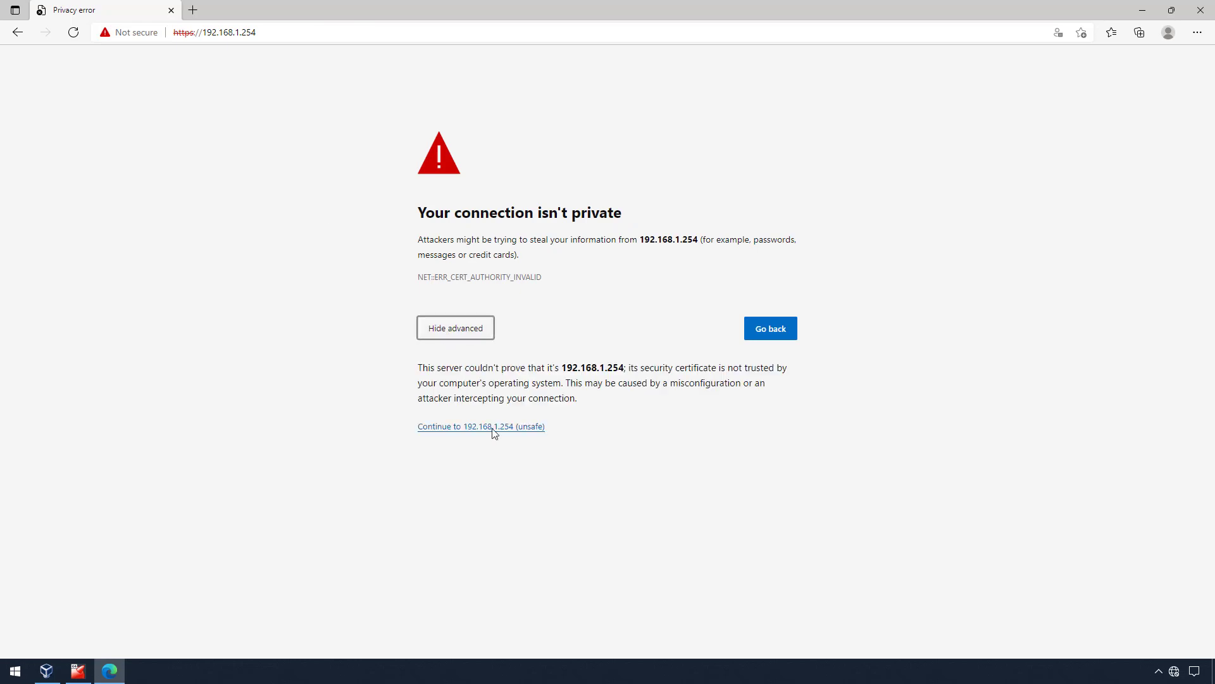
pyautogui.click(495, 428)
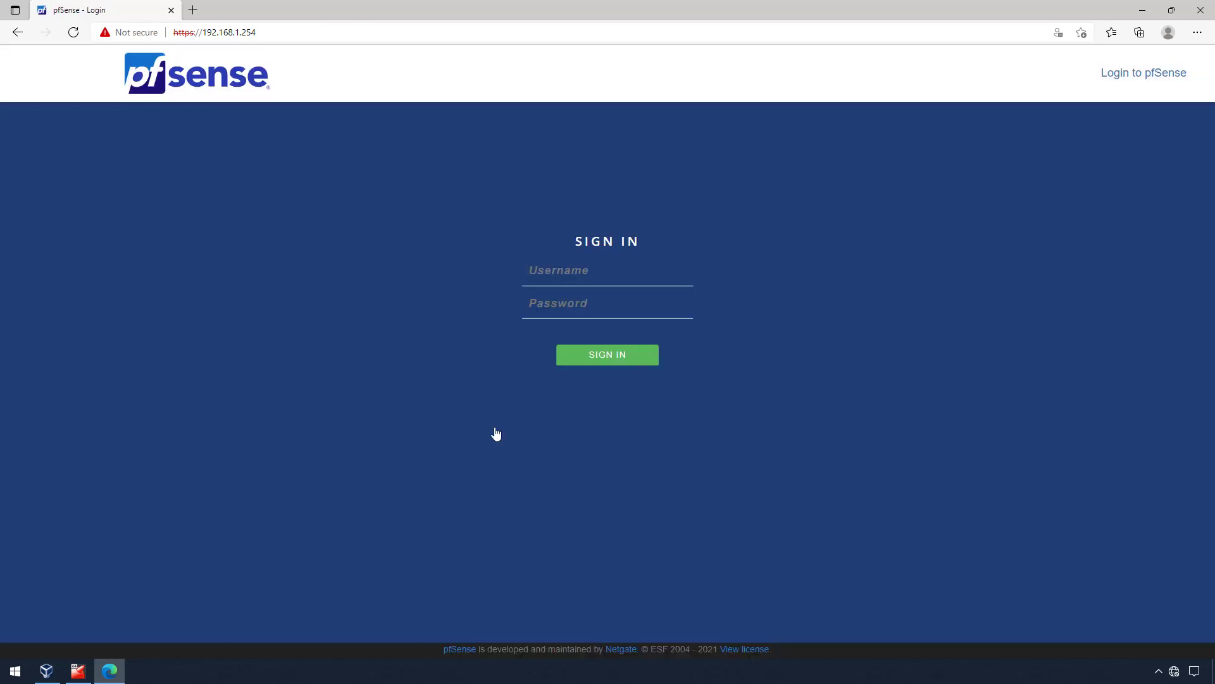
# - Note the LAN address on the firewall console, then sign in to pfSense with the saved admin username
pyautogui.click(77, 671)
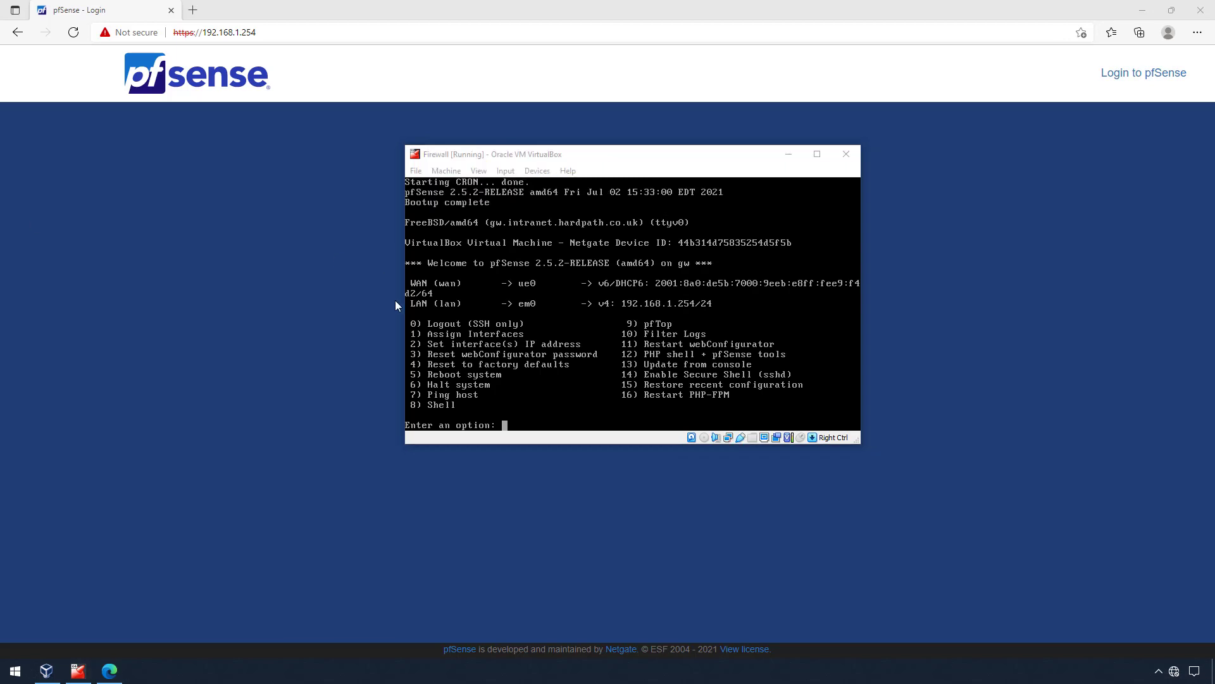
pyautogui.click(350, 303)
pyautogui.click(588, 280)
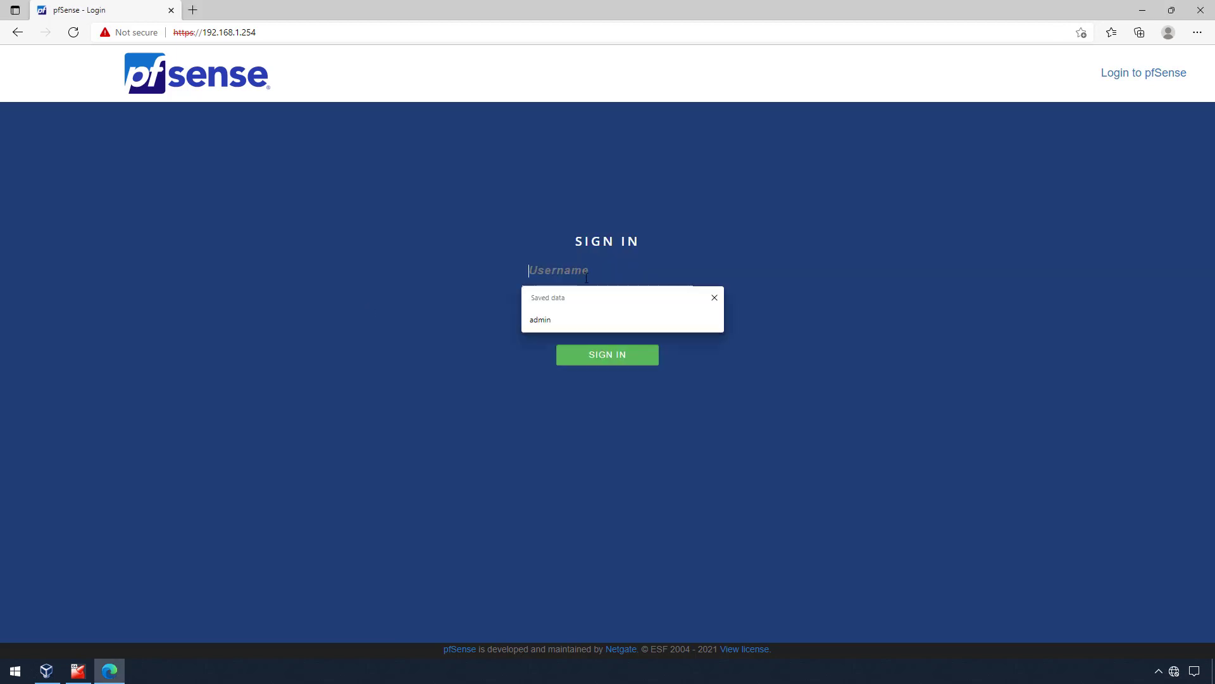
pyautogui.click(575, 320)
pyautogui.click(587, 311)
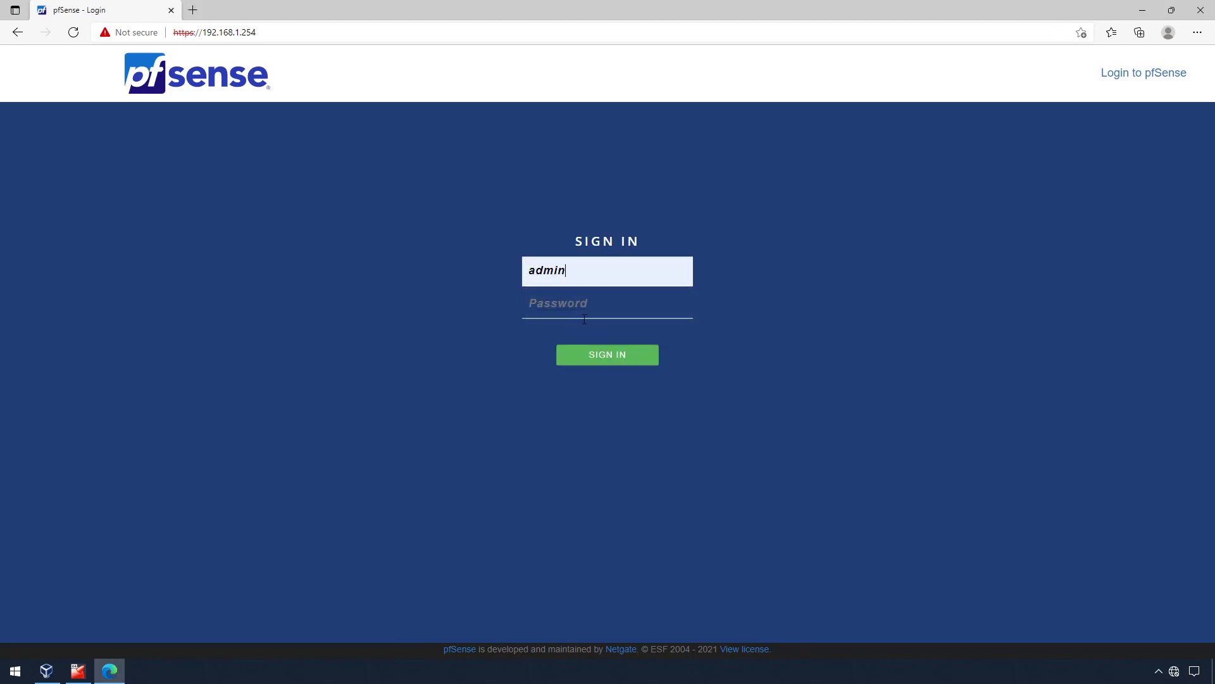
pyautogui.write('********')
pyautogui.press('Return')
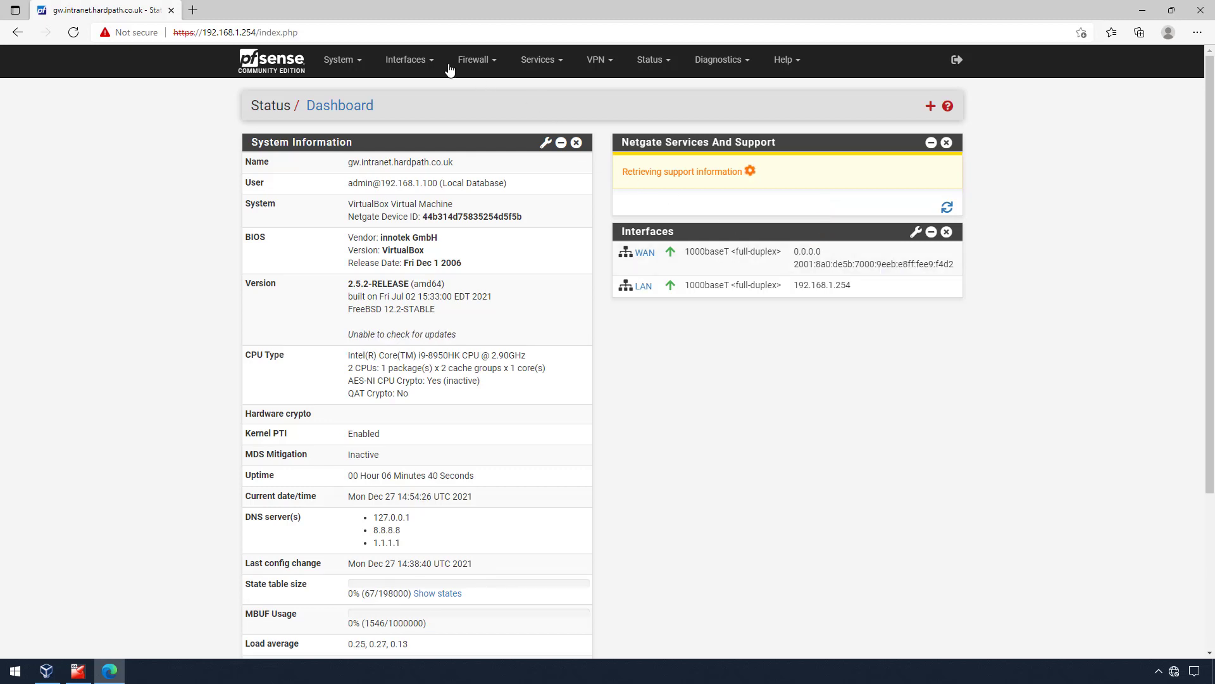
# - Check the interface port assignments, then set the WAN IPv6 configuration type to None
pyautogui.click(410, 60)
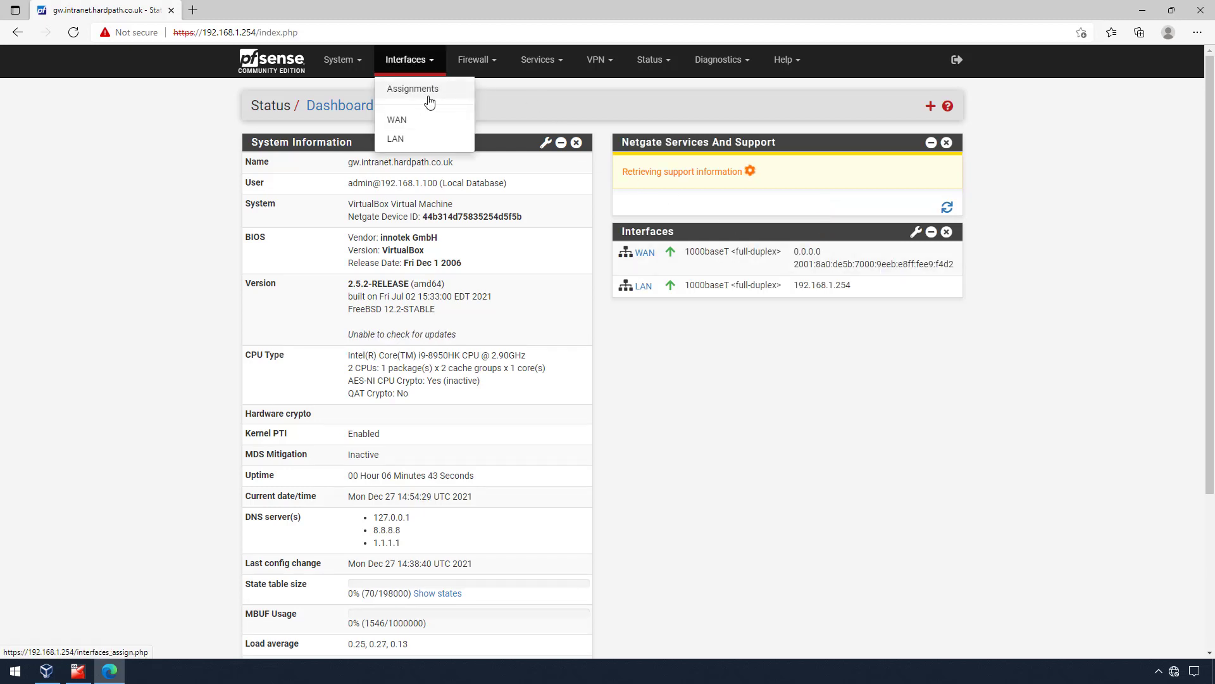
pyautogui.click(428, 100)
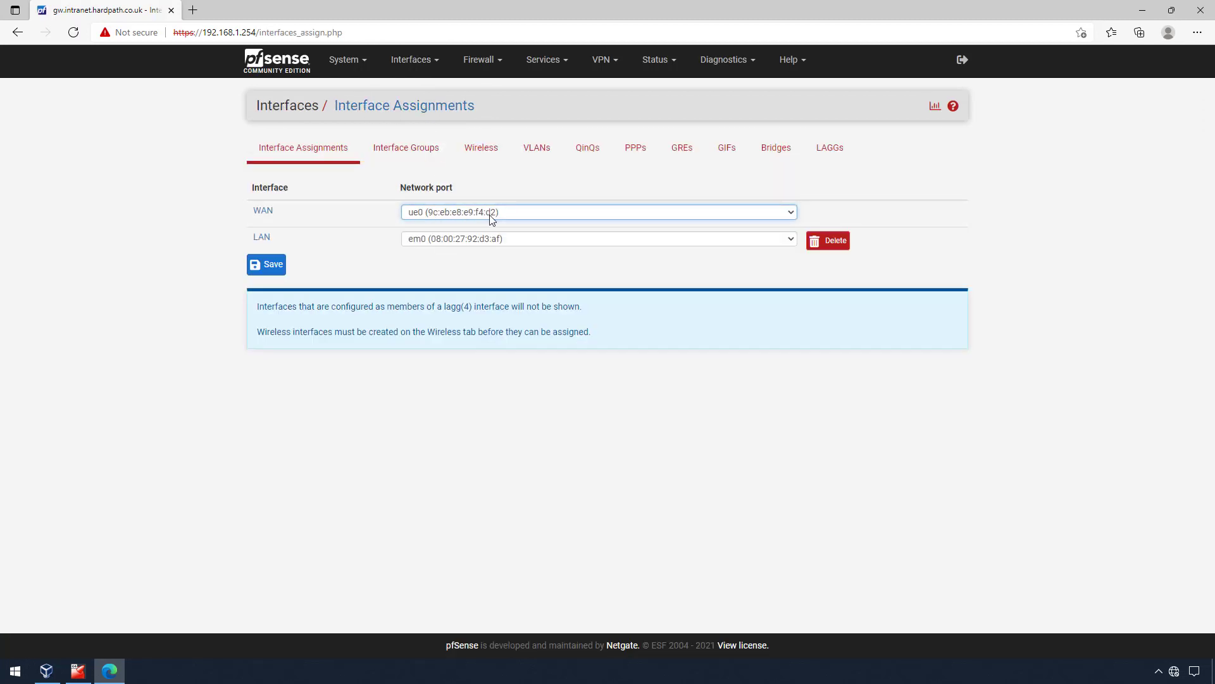
pyautogui.click(418, 60)
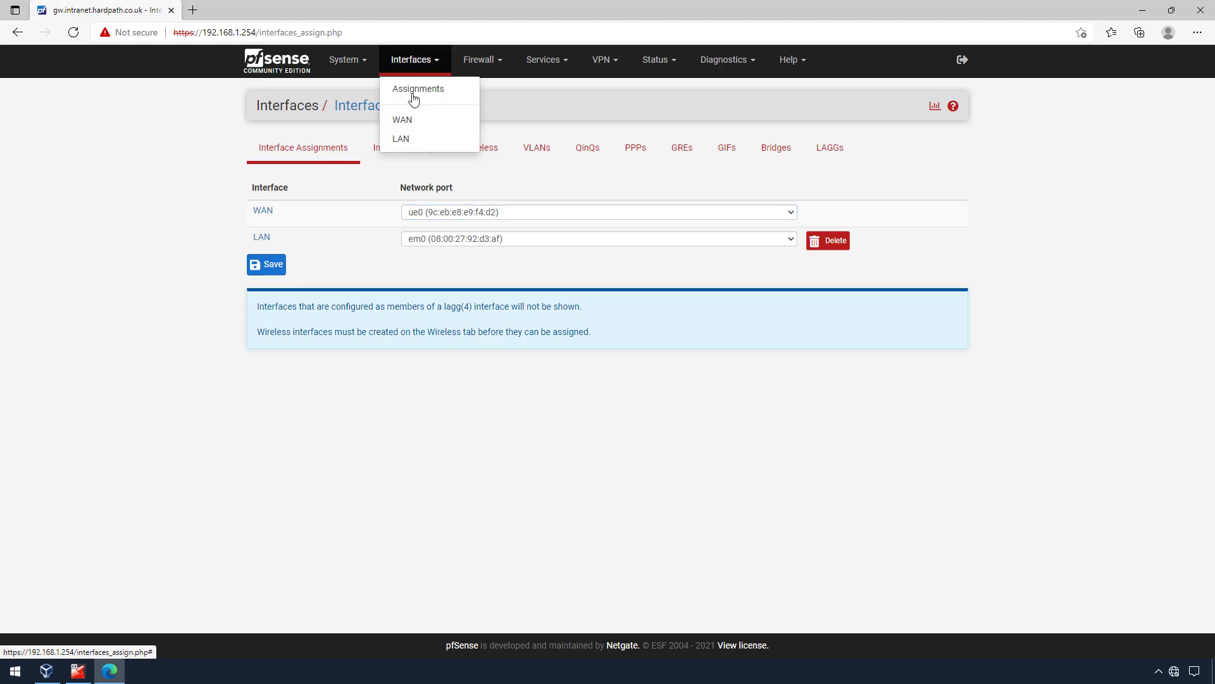
pyautogui.click(413, 122)
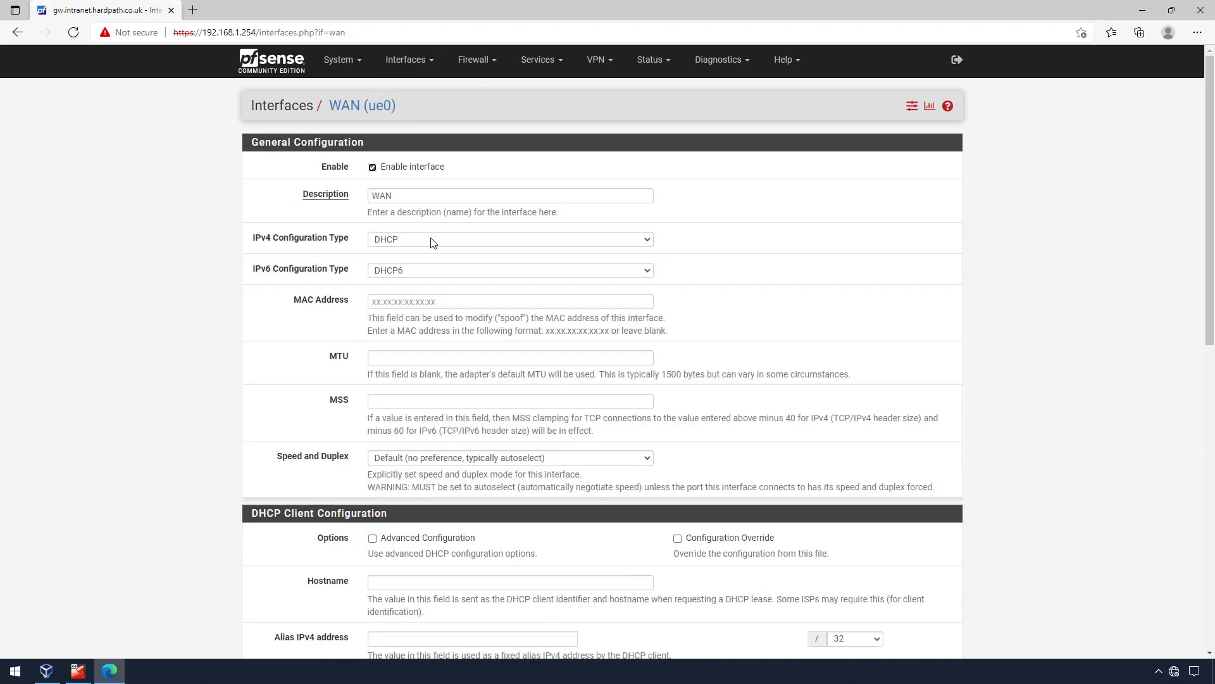
pyautogui.click(438, 270)
pyautogui.click(437, 293)
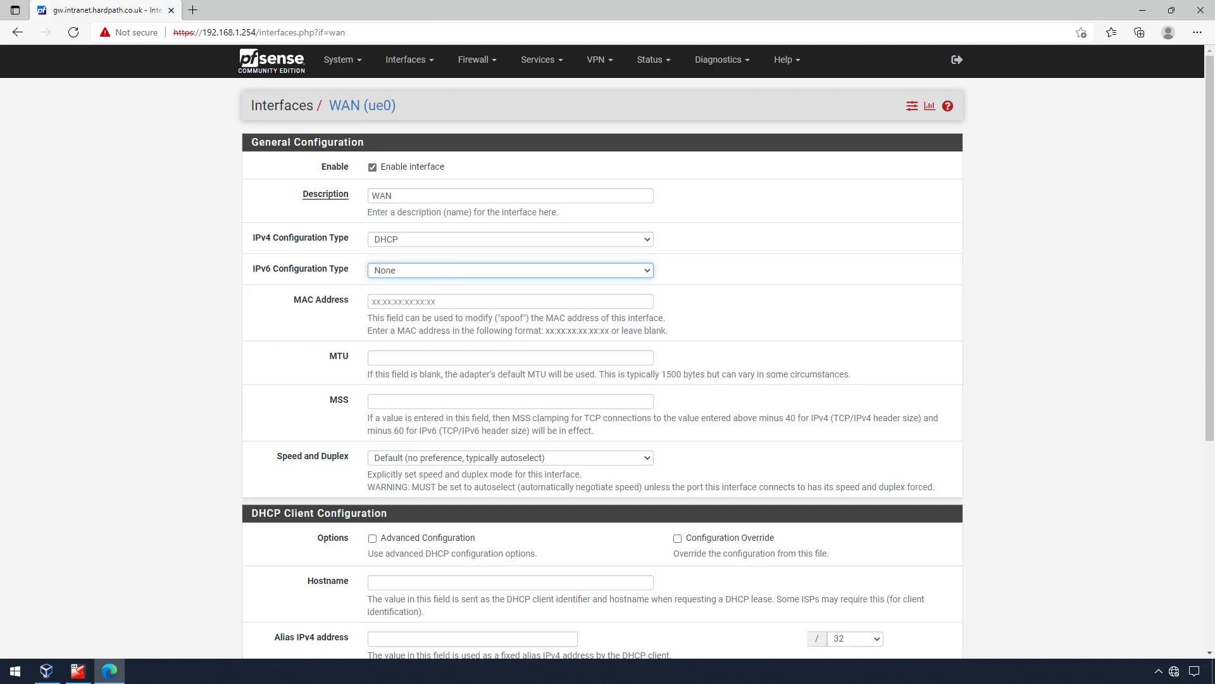
# - Paste spoofed MAC e4:b9:7a:e3:ee:18 into the WAN MAC Address field, then save and apply
pyautogui.click(457, 302)
pyautogui.write('e4:b9:7a:e3:ee:18')
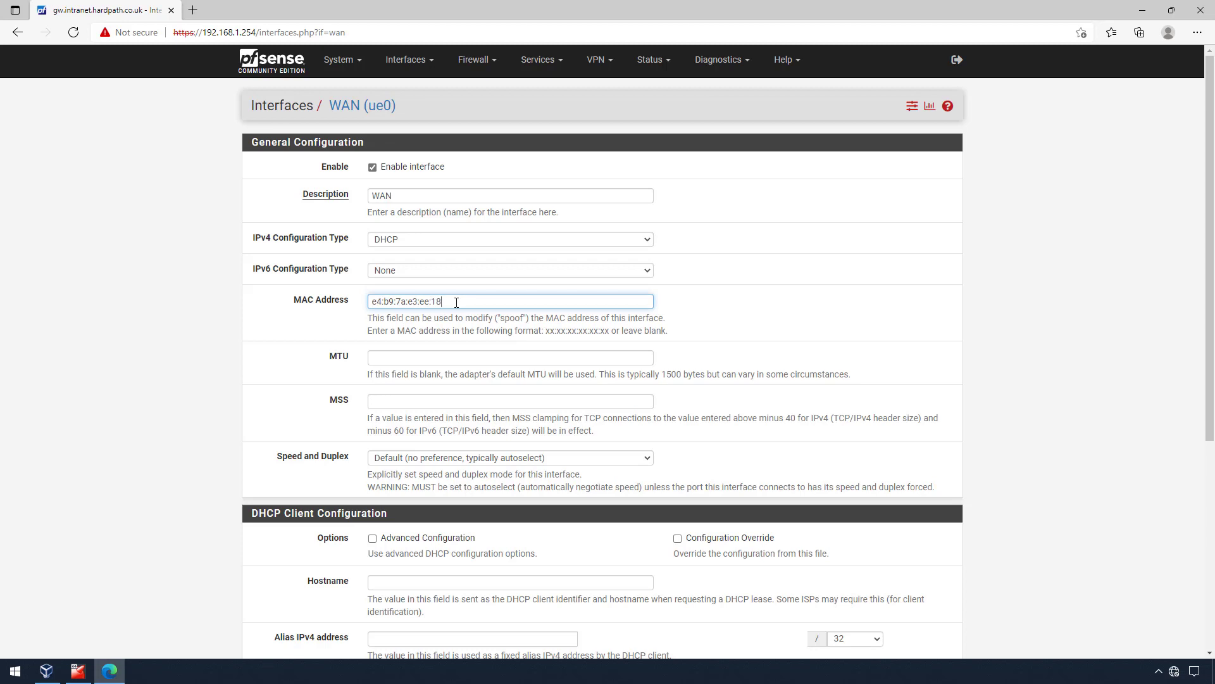
pyautogui.scroll(-5, 456, 302)
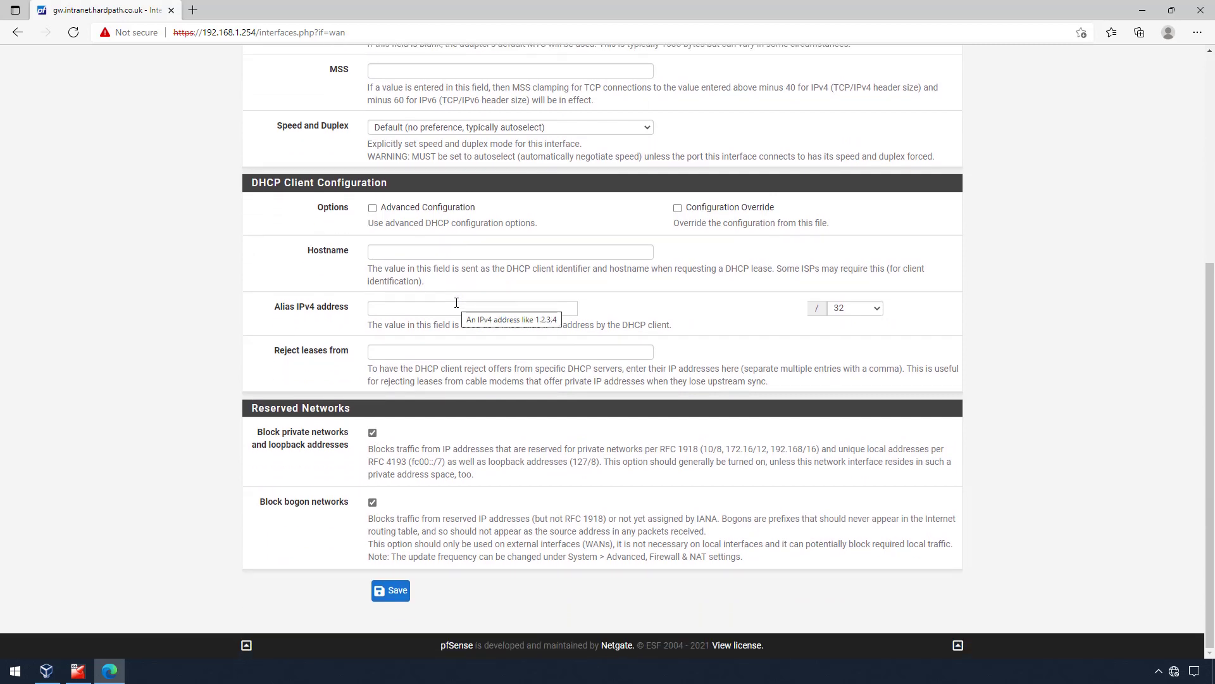
pyautogui.click(397, 591)
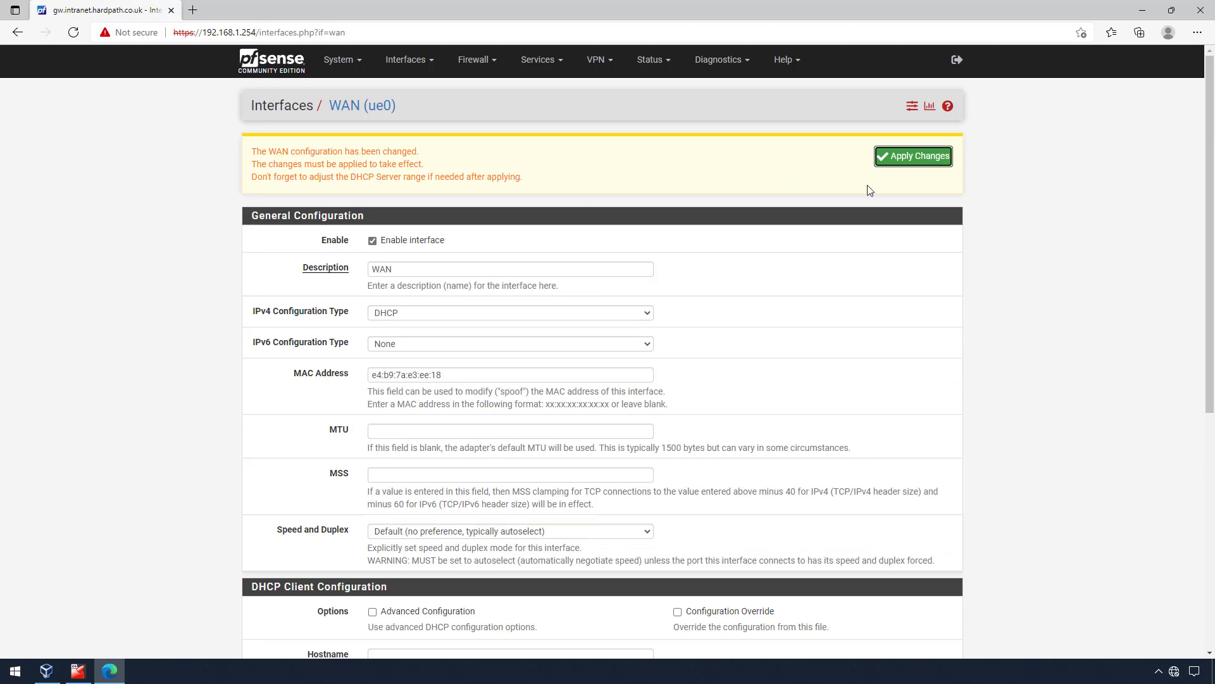
pyautogui.click(924, 159)
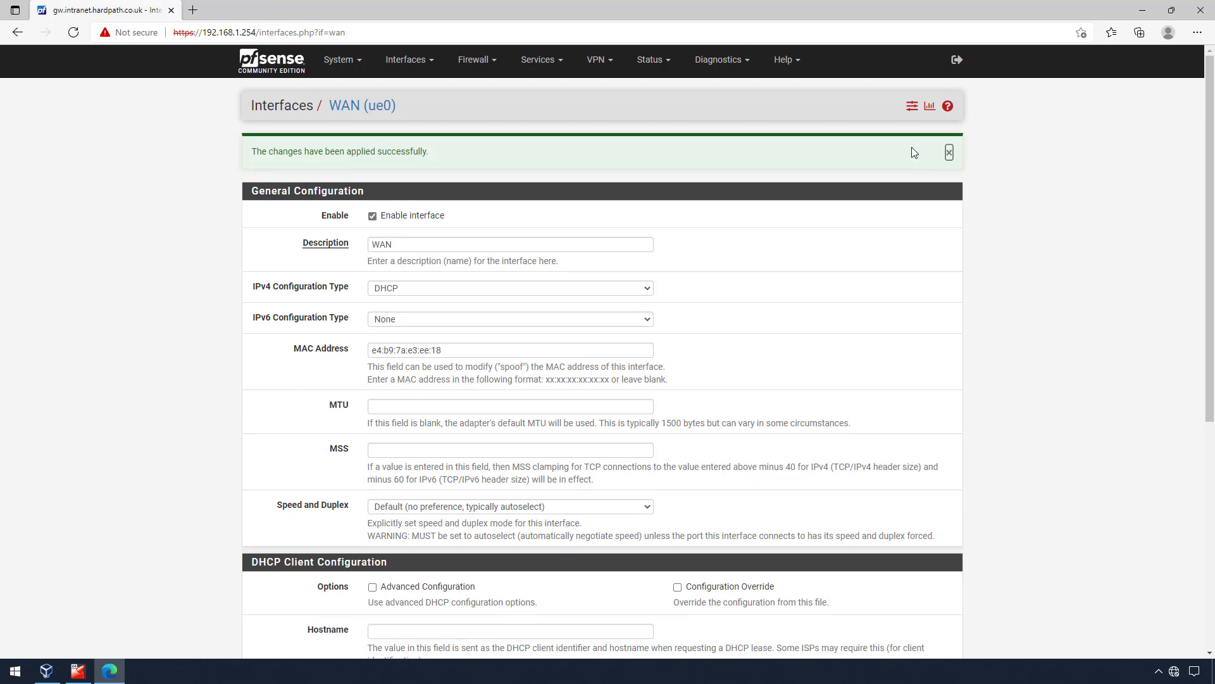
pyautogui.click(655, 61)
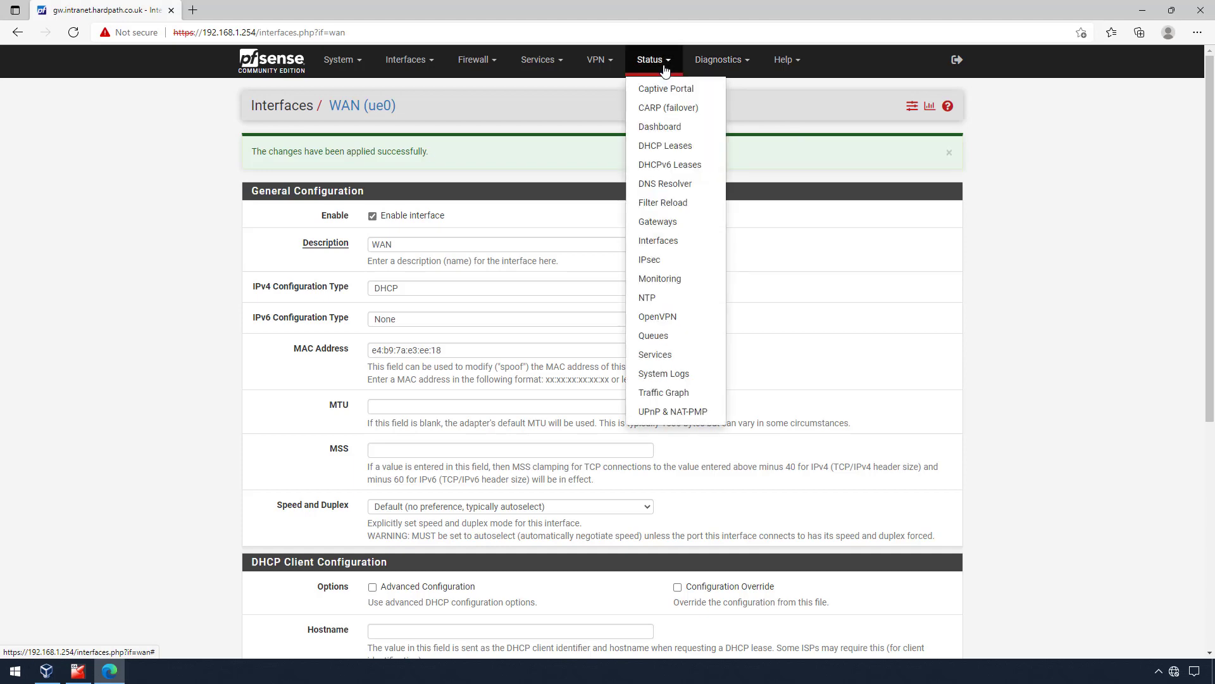
# - Show the dashboard with WAN at 192.168.6.39, accepting the copyright notice and closing the survey
pyautogui.click(666, 127)
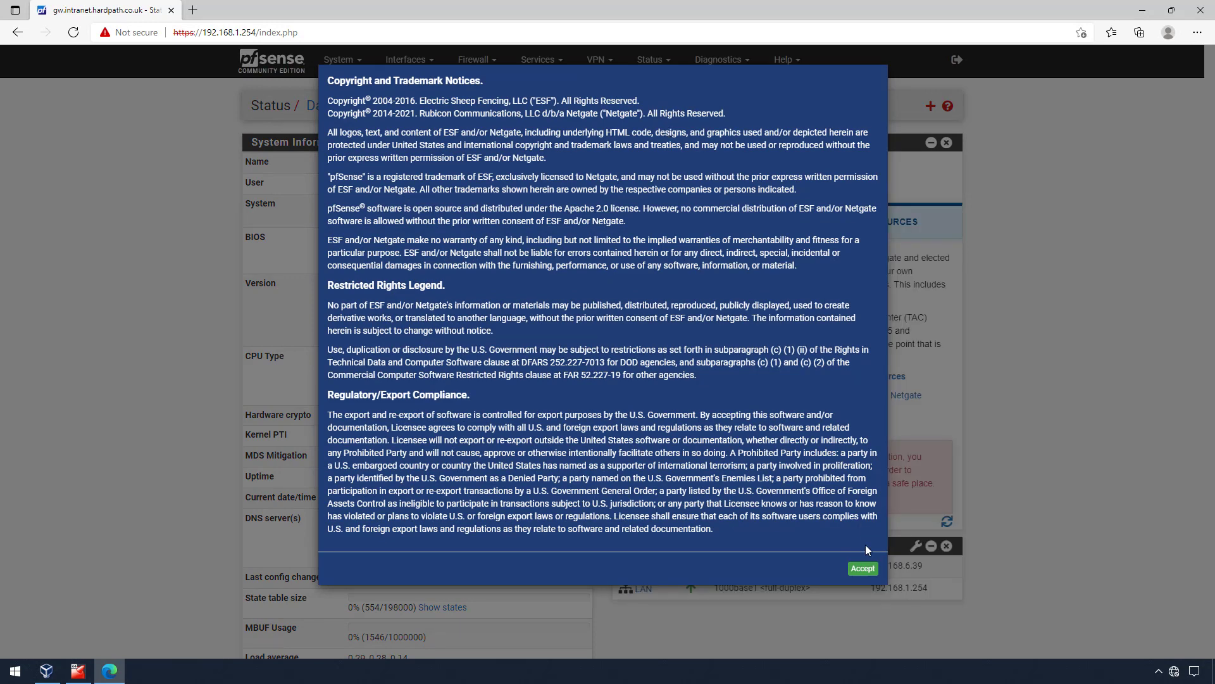
pyautogui.click(864, 568)
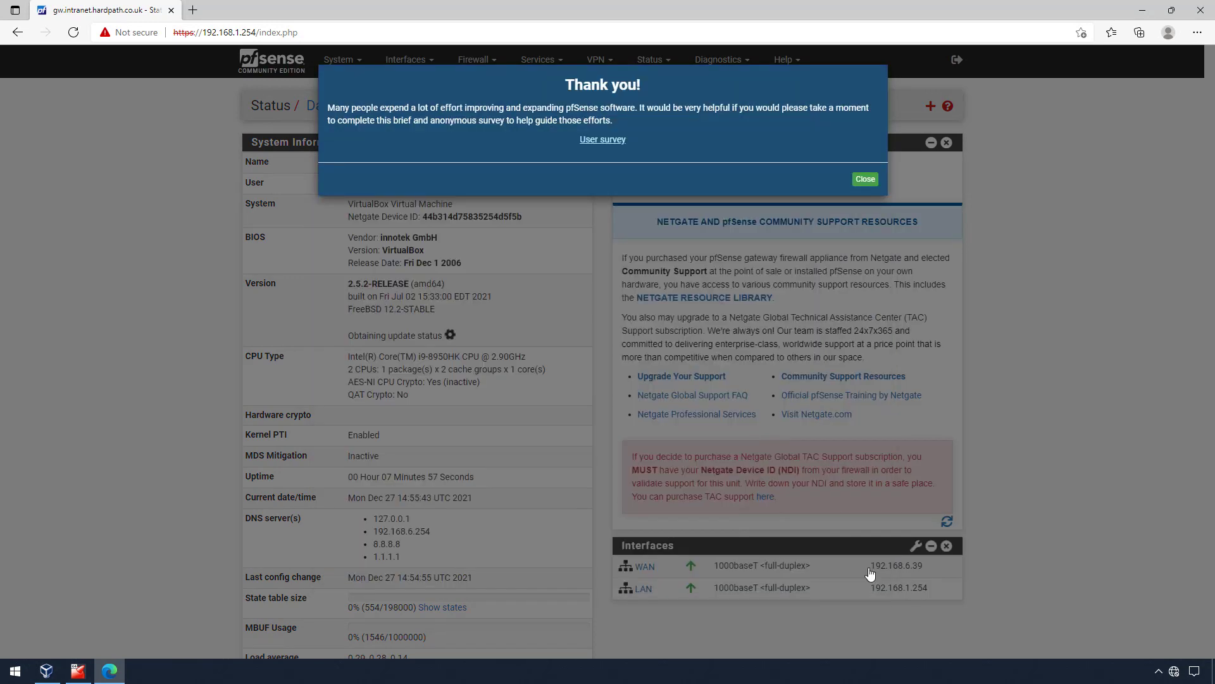
pyautogui.click(865, 180)
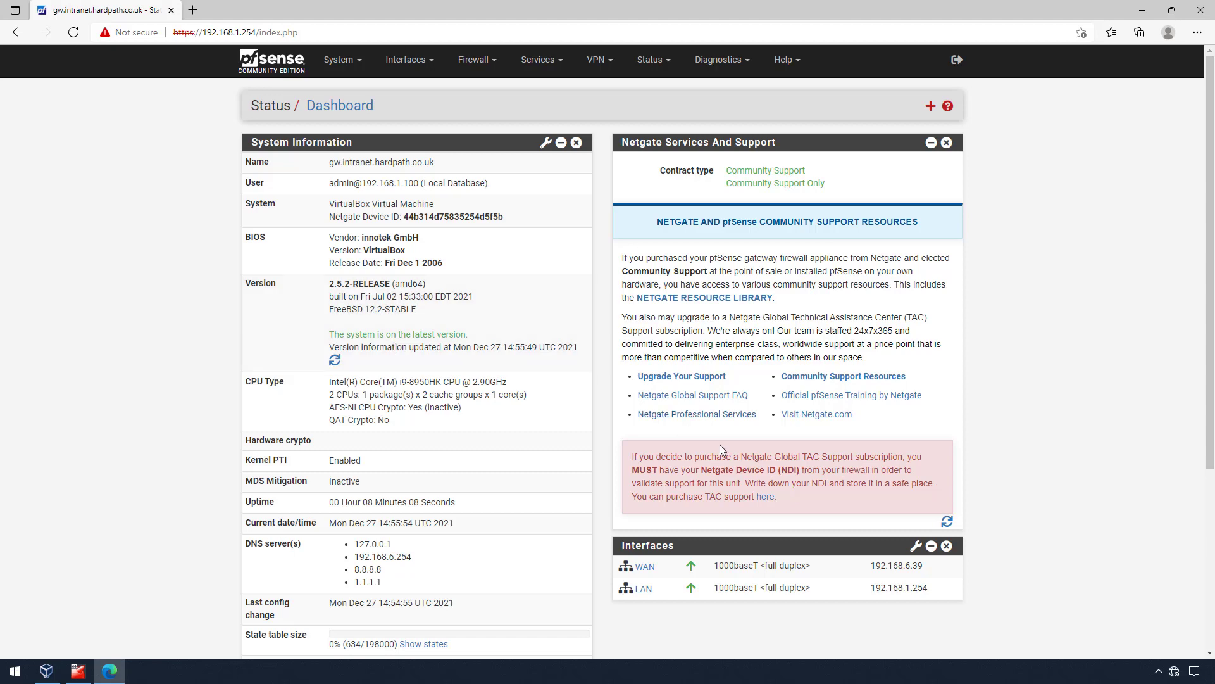
pyautogui.scroll(-1, 887, 578)
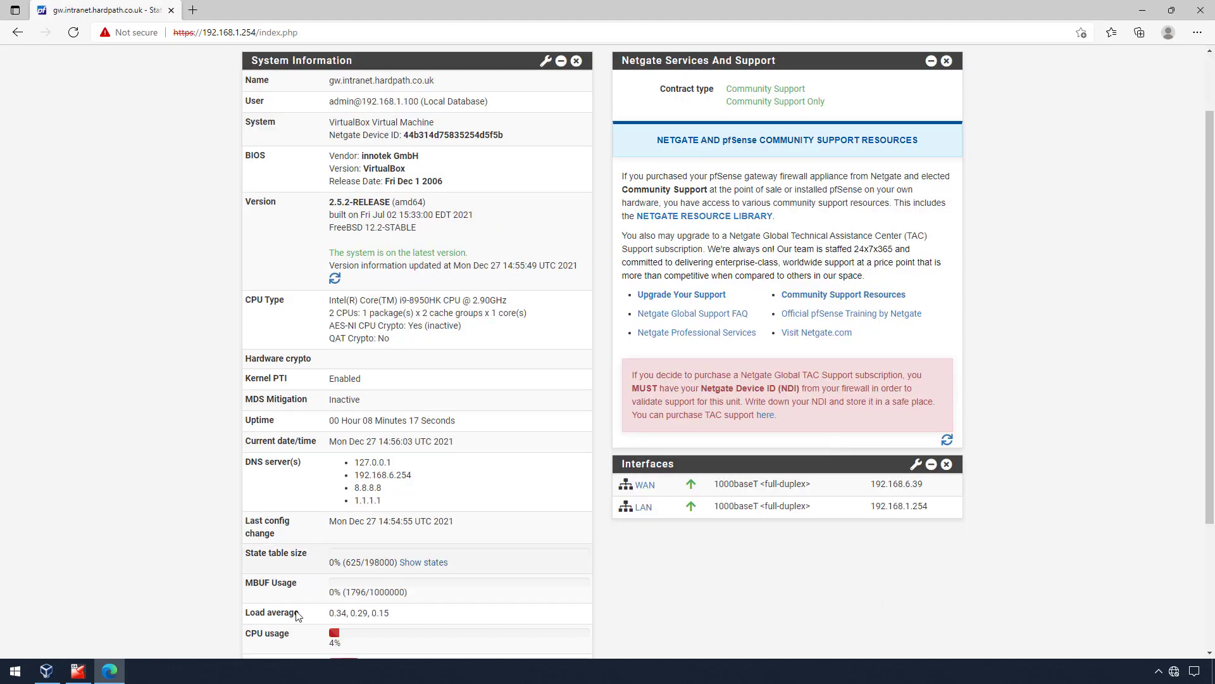
pyautogui.click(78, 671)
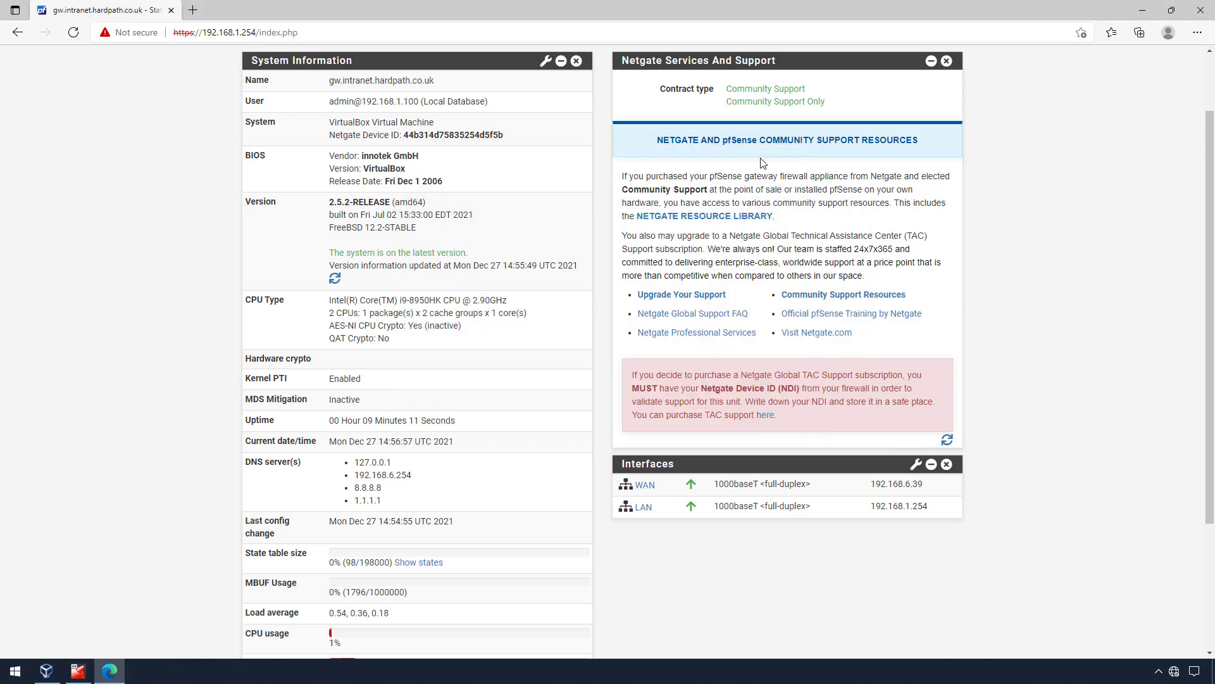
# - Close the browser and halt pfSense with console option 6, confirming with y
pyautogui.click(1203, 10)
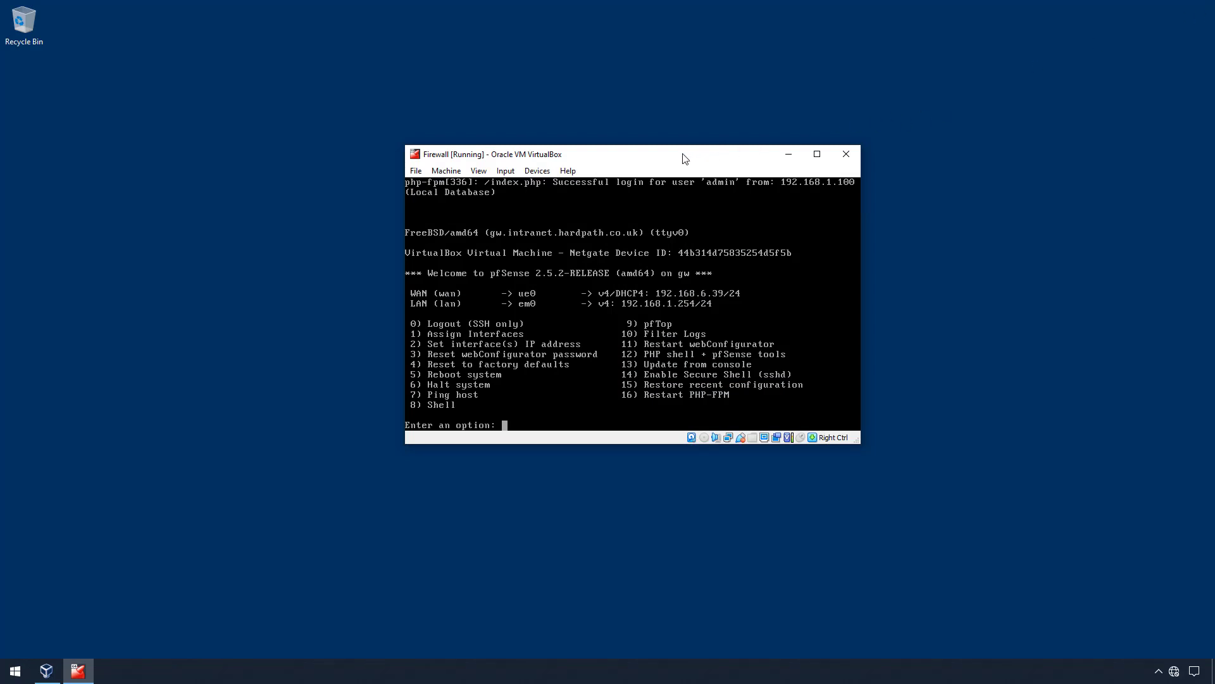
pyautogui.write('6')
pyautogui.press('Return')
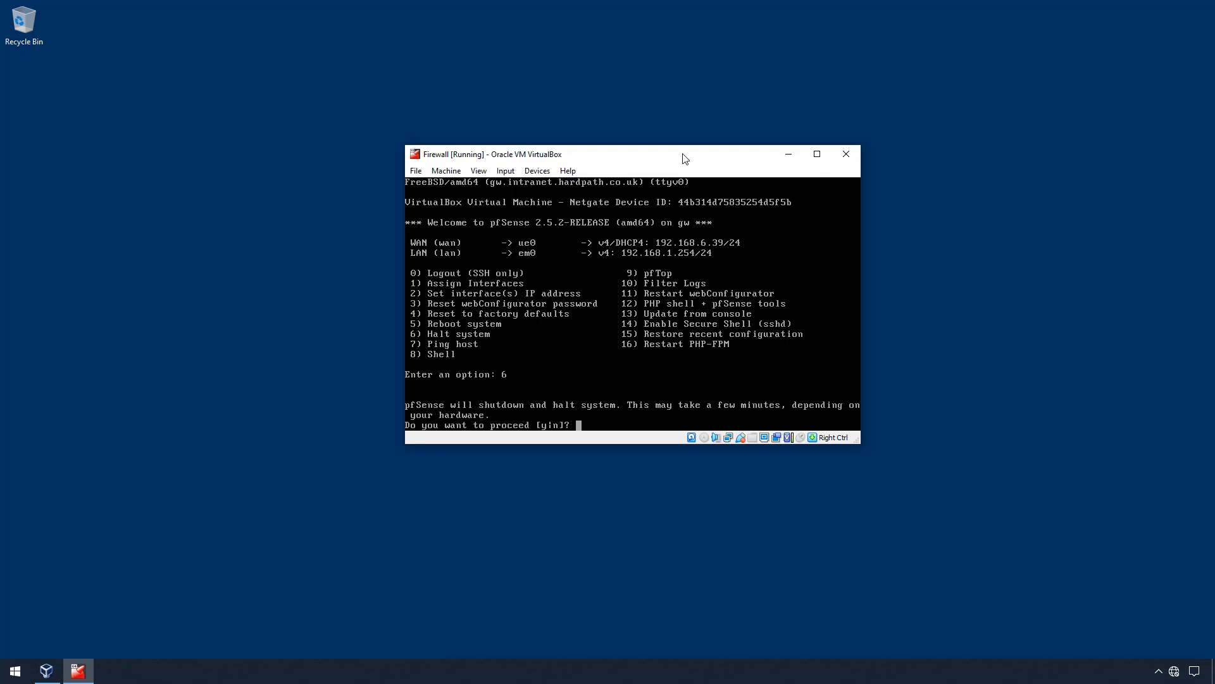
pyautogui.write('y')
pyautogui.press('Return')
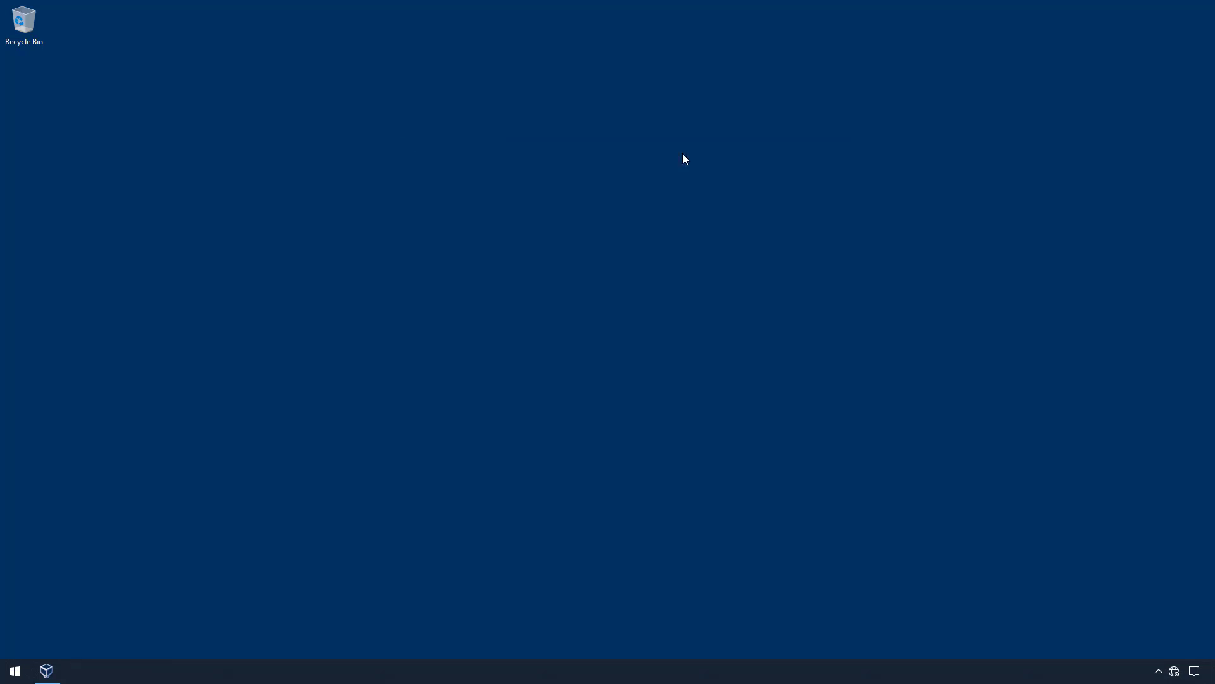
# - Start the Firewall VM from VirtualBox Manager and watch it boot
pyautogui.click(46, 671)
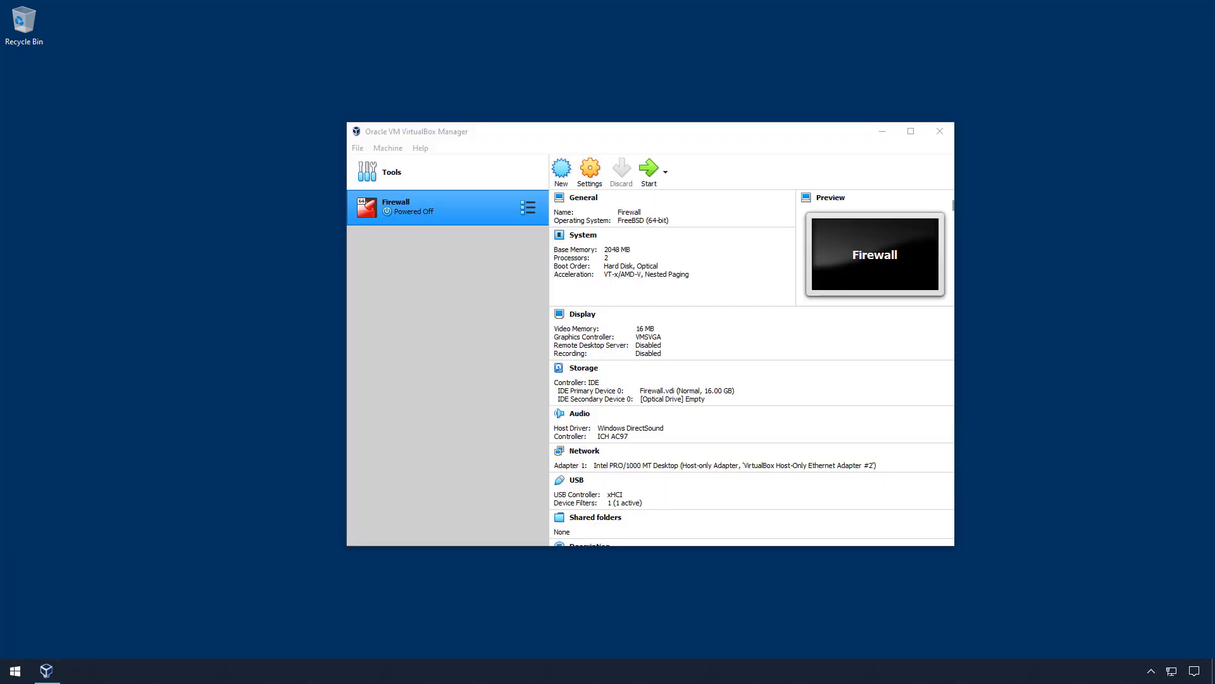
pyautogui.click(650, 172)
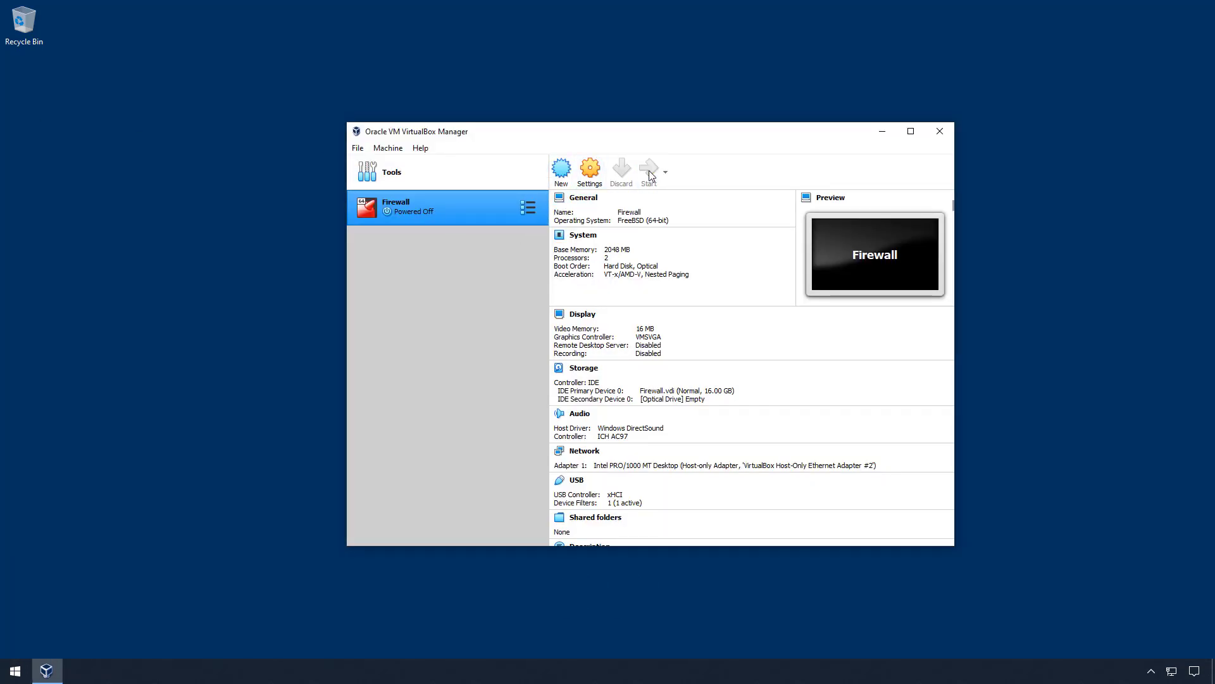
pyautogui.click(883, 131)
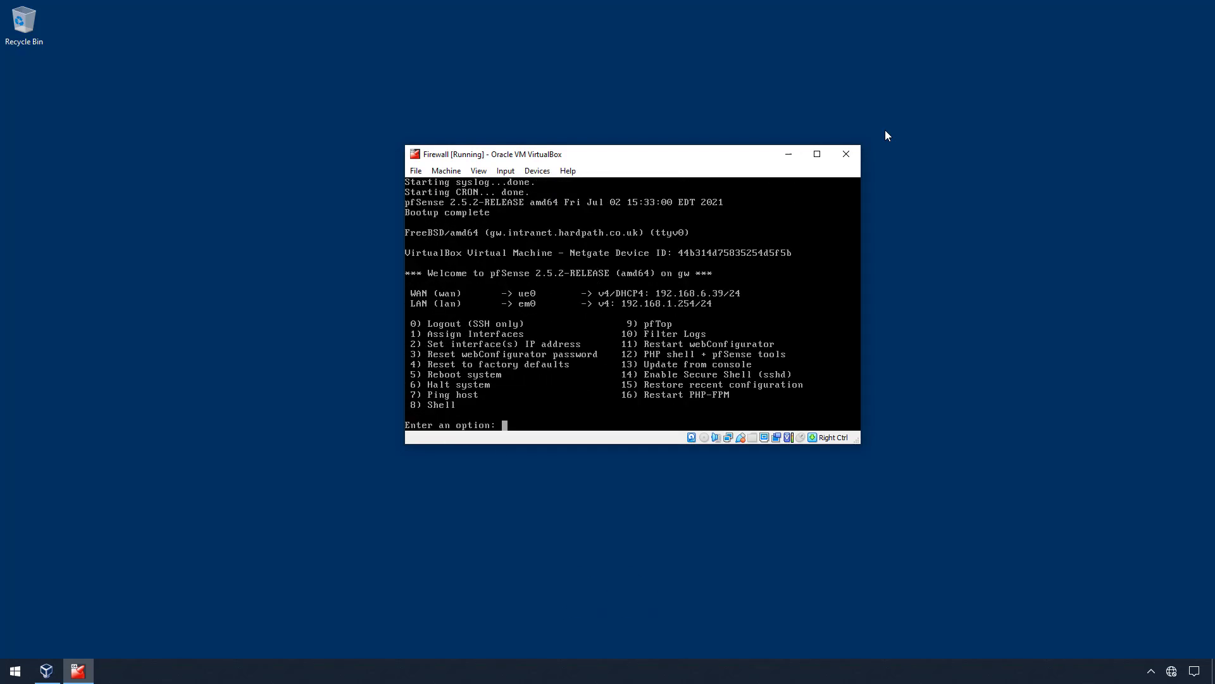
# - Open Command Prompt and run ipconfig to list the host's adapter addresses
pyautogui.write('r')
pyautogui.click(886, 136)
pyautogui.press('super+r')
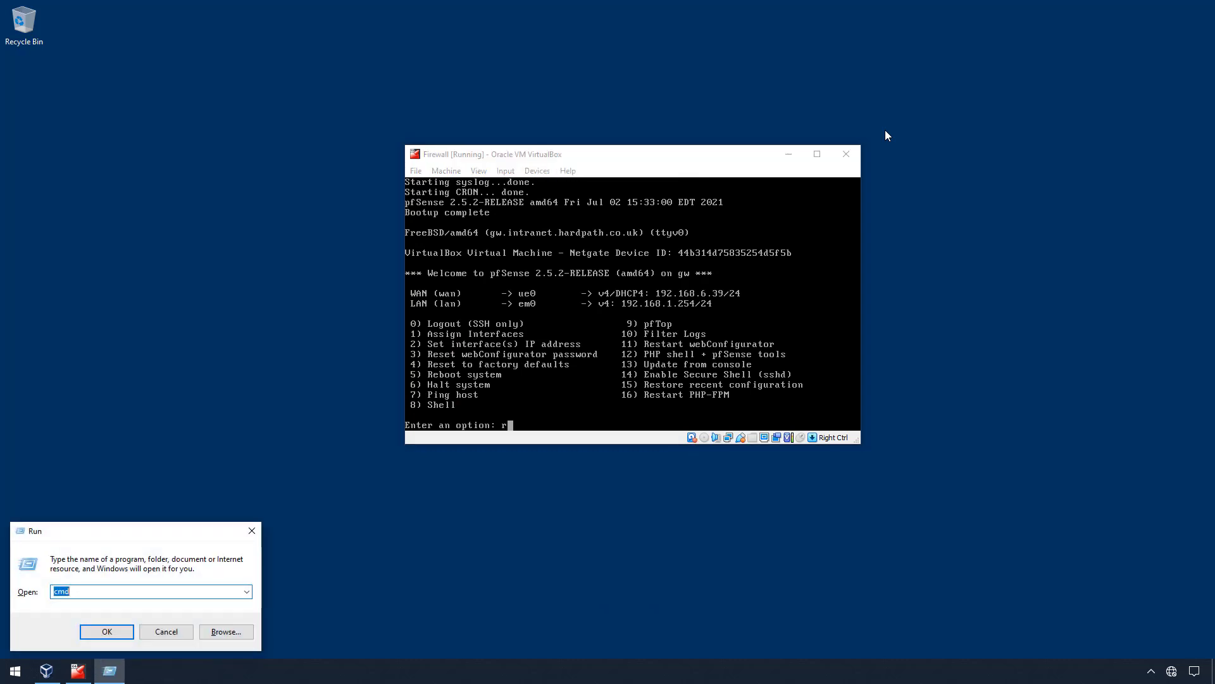
pyautogui.write('cmd')
pyautogui.press('Return')
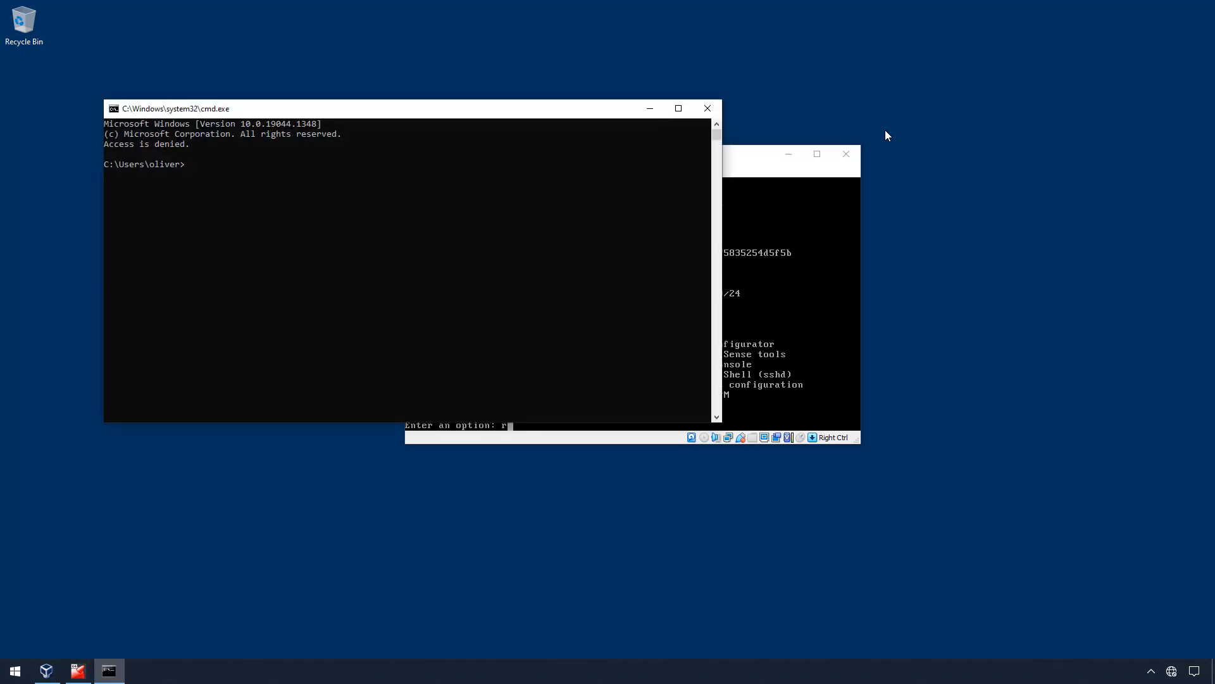
pyautogui.write('ipconfig')
pyautogui.press('Return')
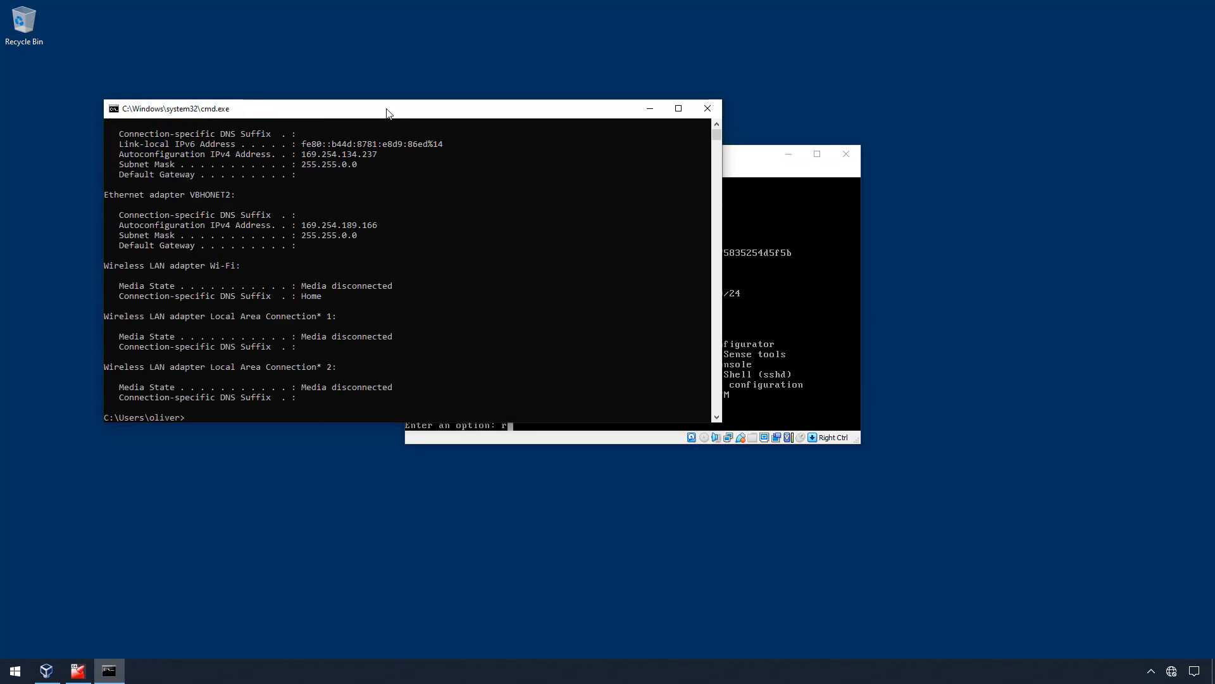
# - Run ipconfig /renew VBHONET2 to get 192.168.1.101 with gateway 192.168.1.254
pyautogui.moveTo(386, 114); pyautogui.dragTo(377, 273)
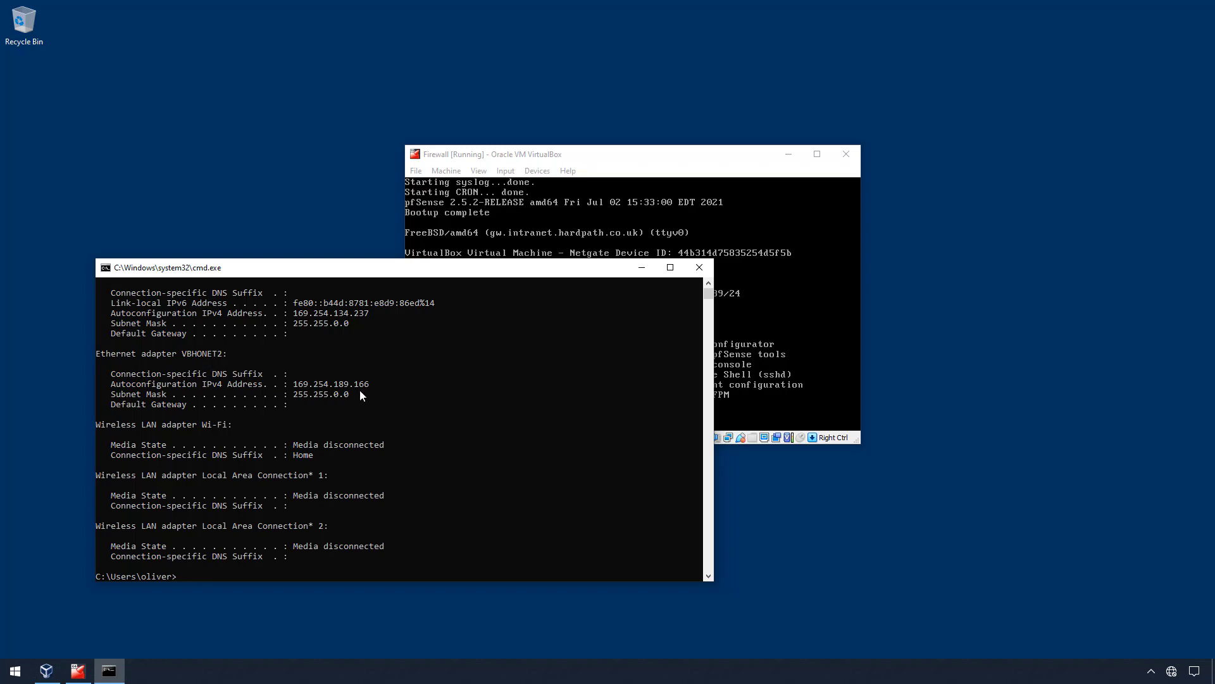
pyautogui.press('Up')
pyautogui.write('/renew VBHONET2')
pyautogui.press('Return')
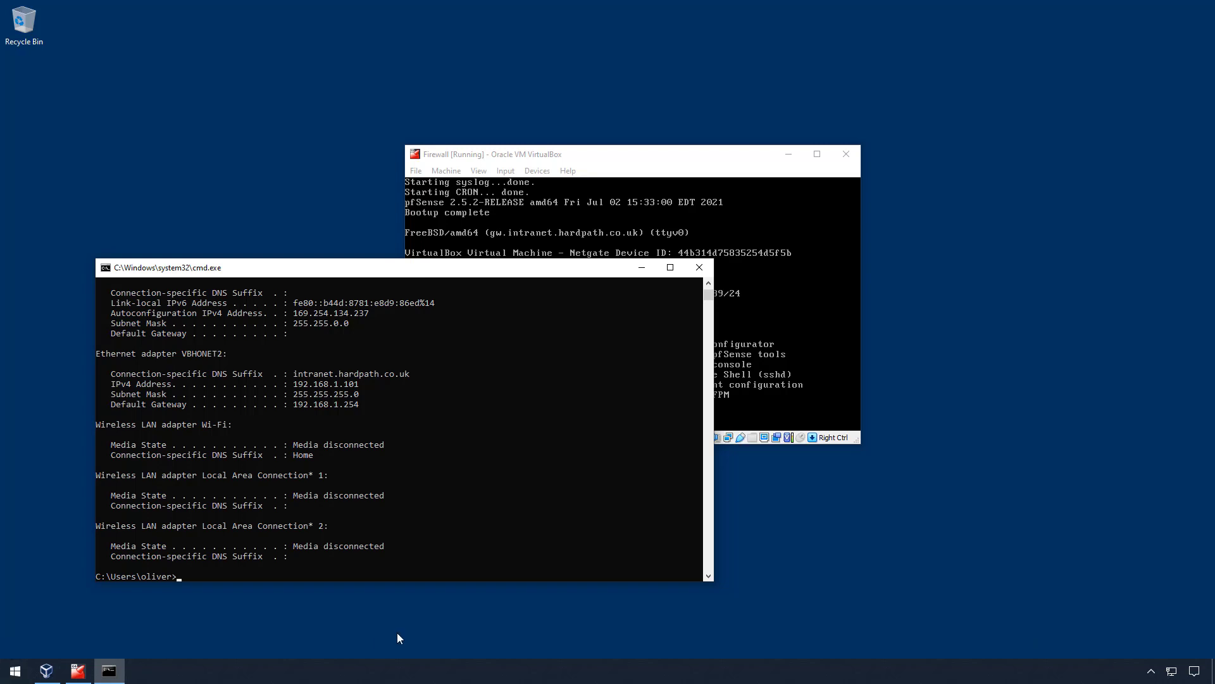
pyautogui.press('super')
# - Launch Edge, browse to 192.168.1.254 and sign in to pfSense as admin
pyautogui.write('edge')
pyautogui.press('Return')
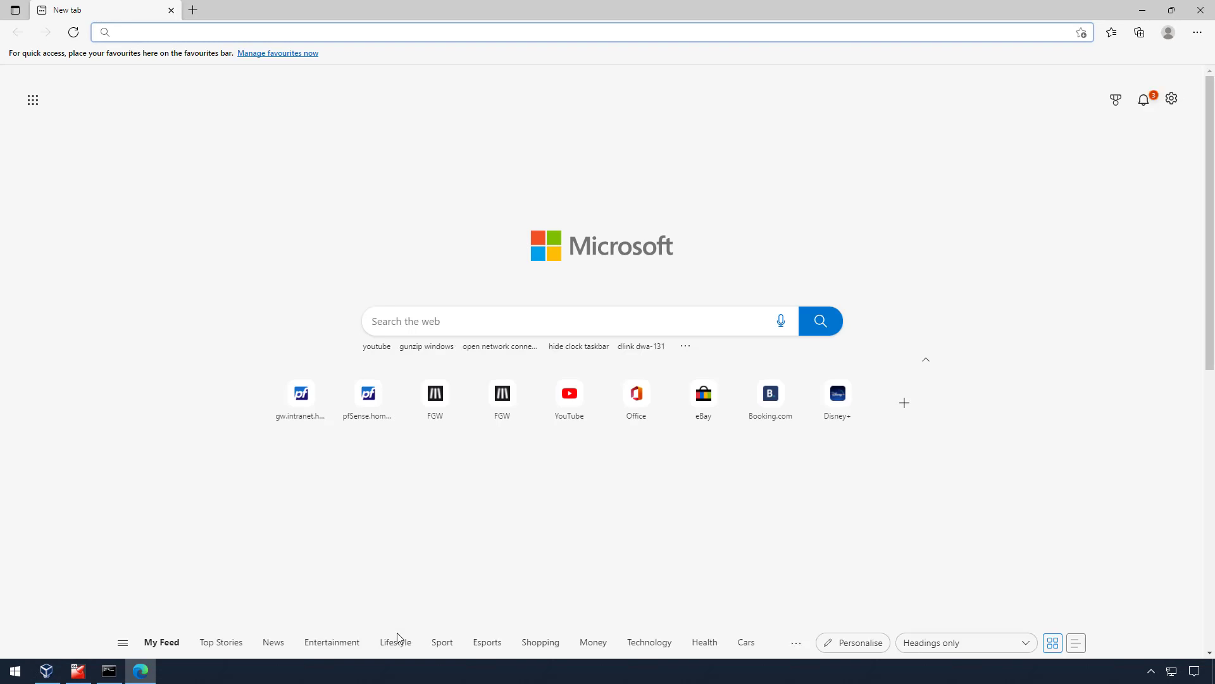
pyautogui.write('192.168.1.254')
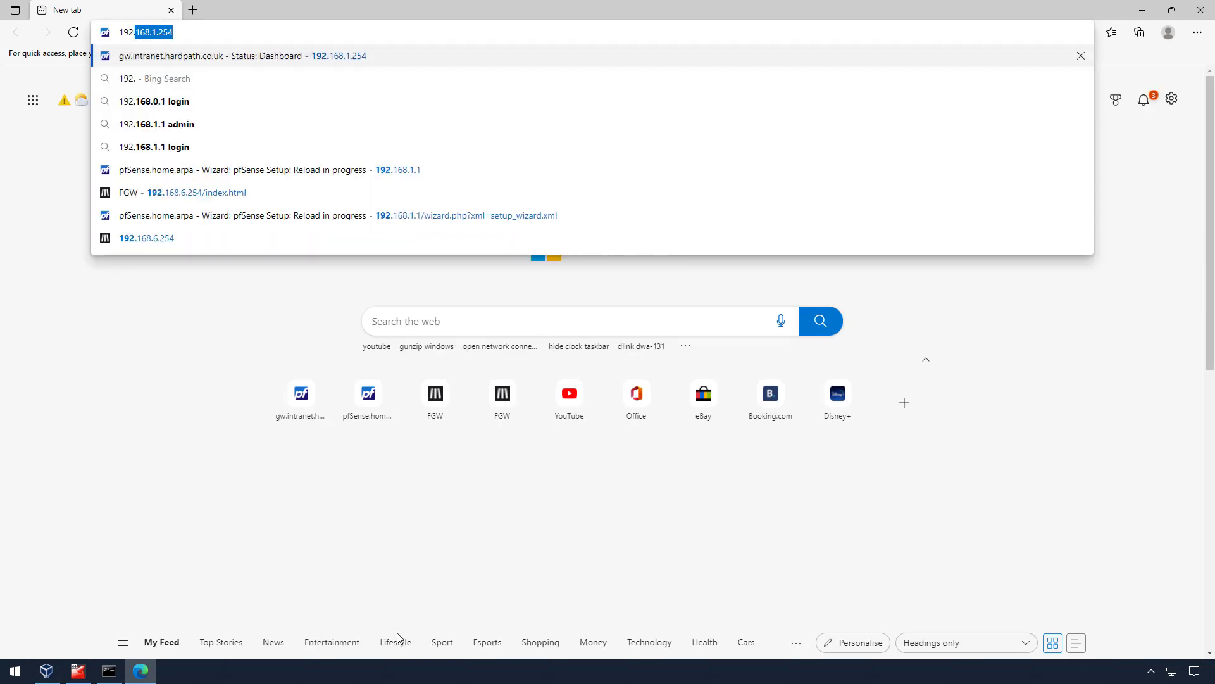
pyautogui.press('Return')
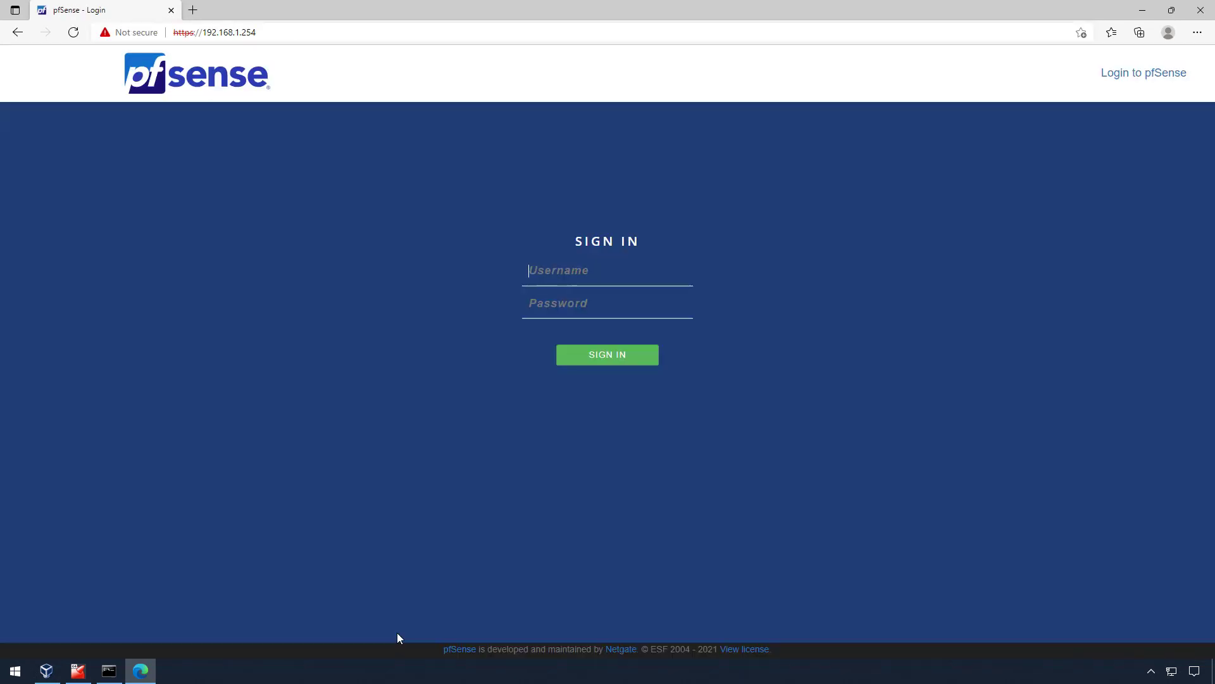
pyautogui.write('admin')
pyautogui.press('Tab')
pyautogui.write('••••••••')
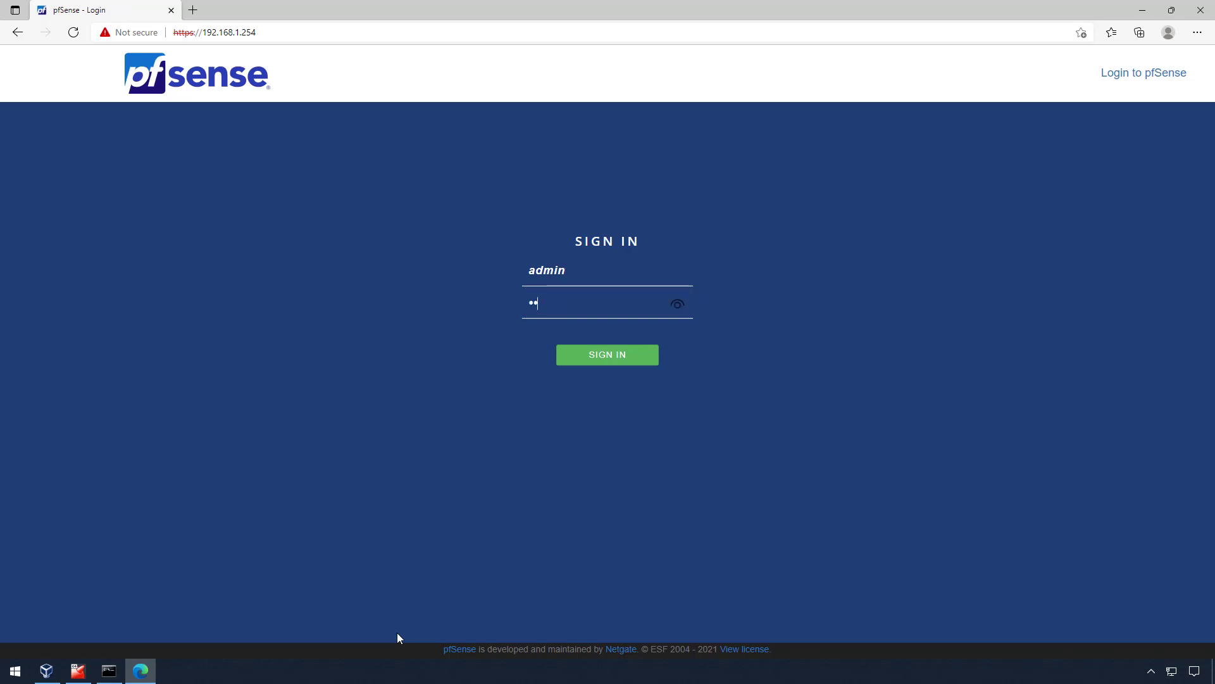
pyautogui.press('Return')
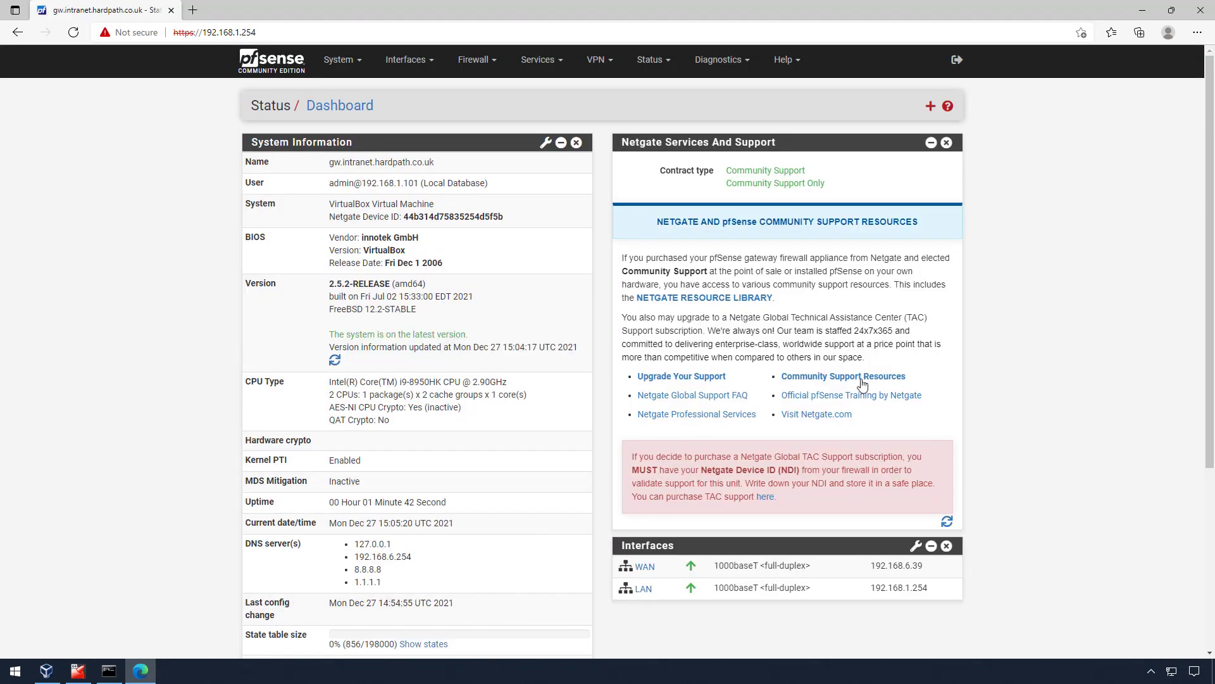
# - Replace the Netgate Services And Support widget with Traffic Graphs and open a new browser window
pyautogui.click(946, 143)
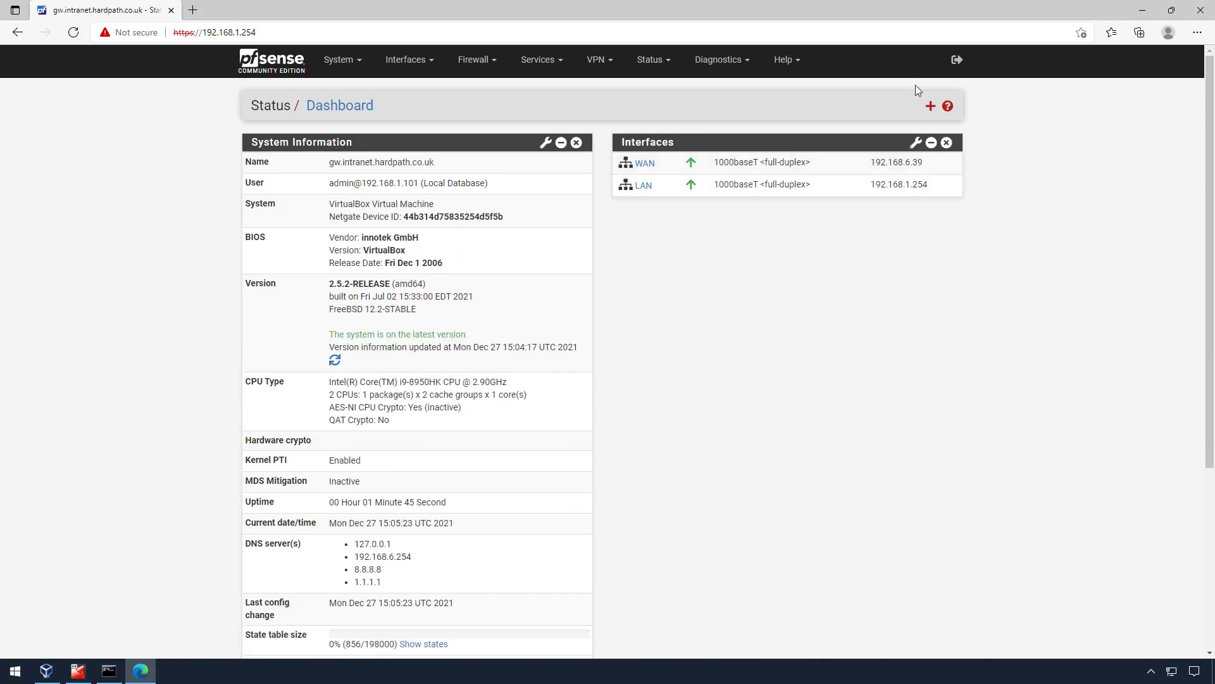
pyautogui.click(930, 106)
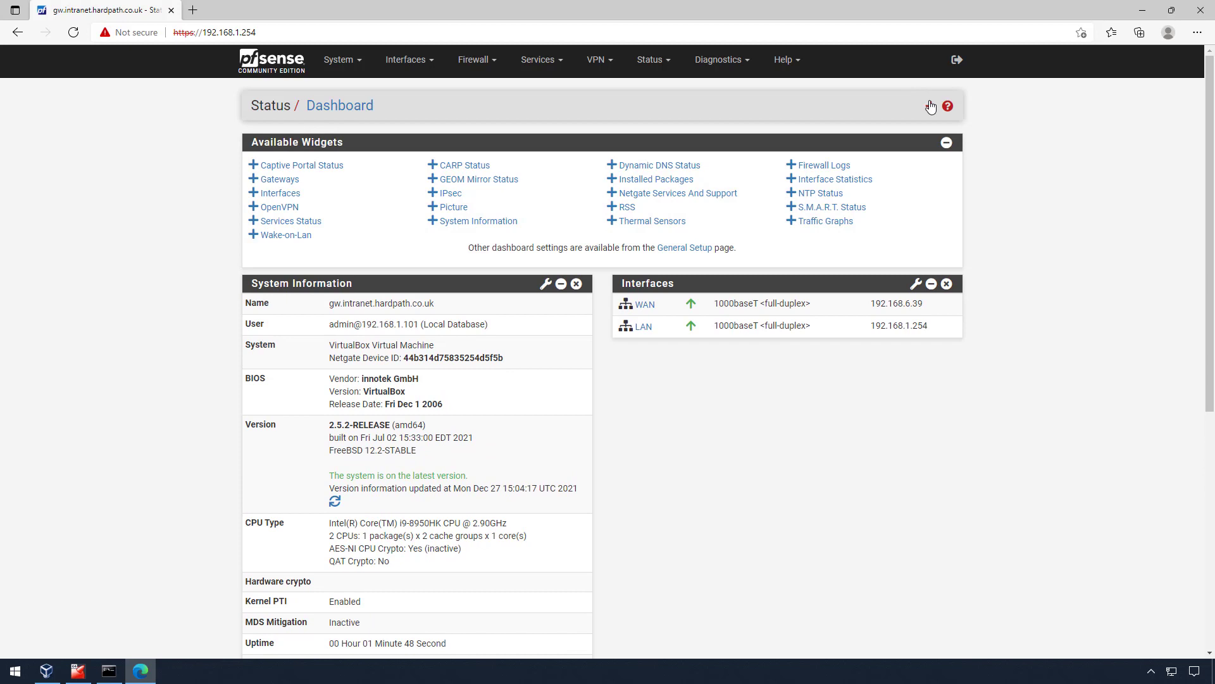
pyautogui.click(830, 224)
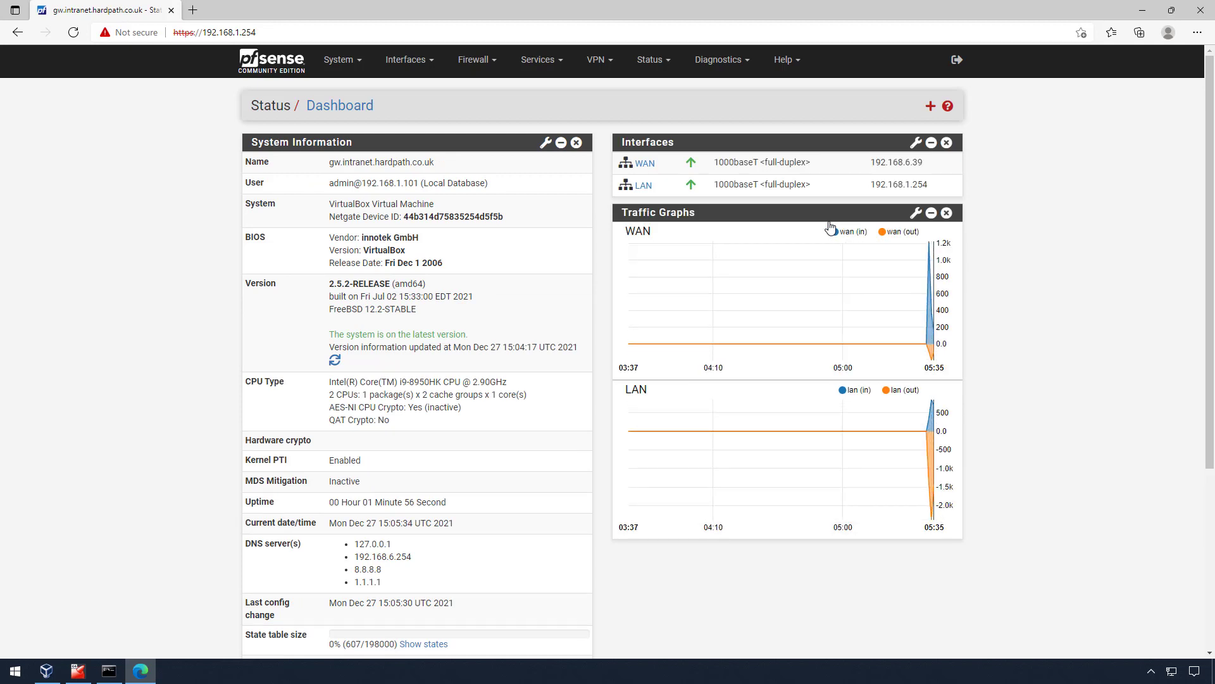
pyautogui.hotkey('ctrl', 'n')
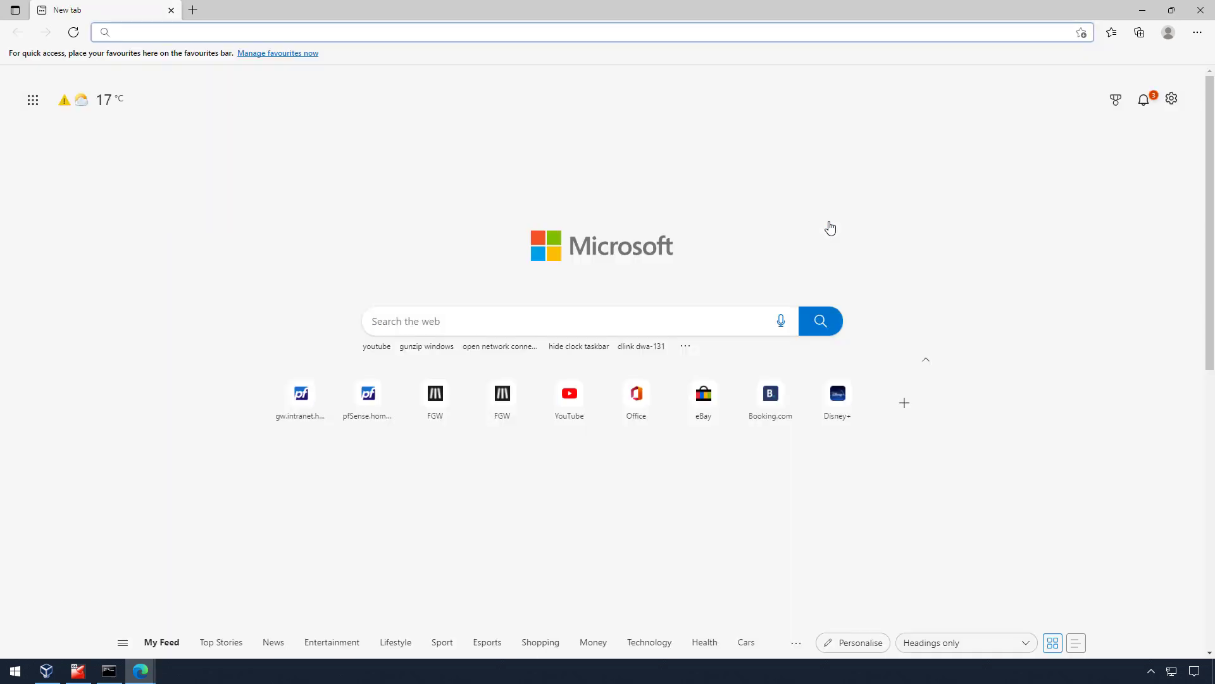
# - Snap the new browser window left and the pfSense dashboard right
pyautogui.press('super+Left')
pyautogui.click(1062, 369)
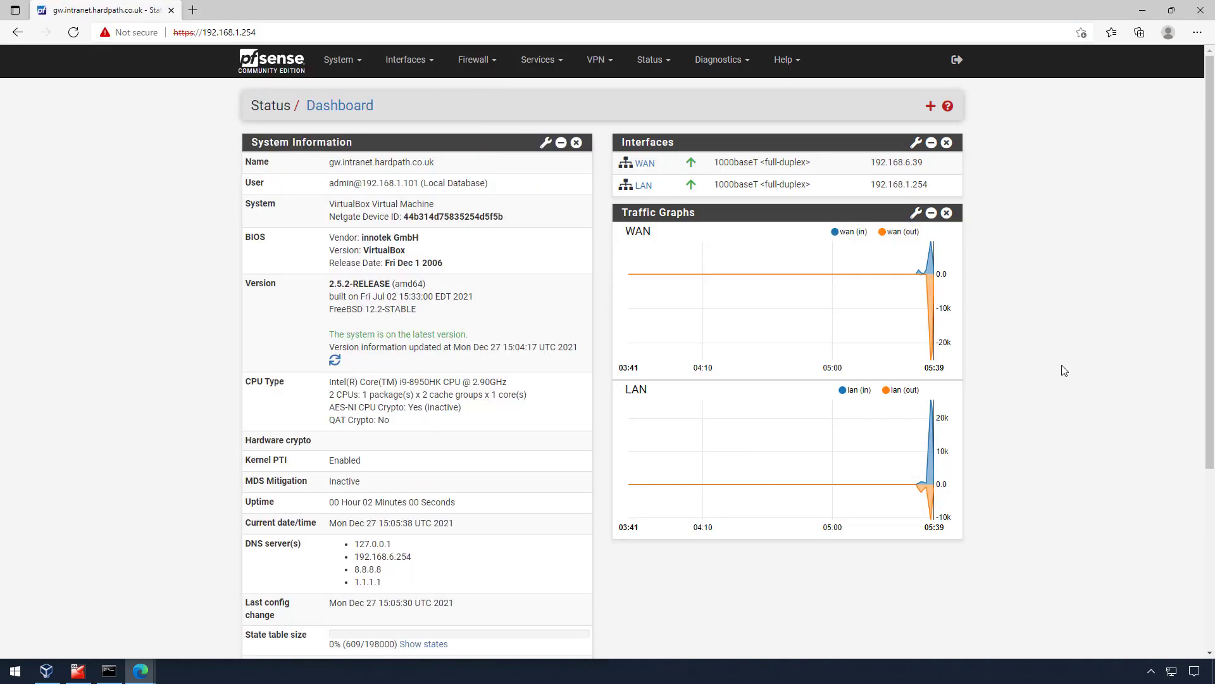
pyautogui.press('super+Right')
pyautogui.scroll(-10, 1060, 372)
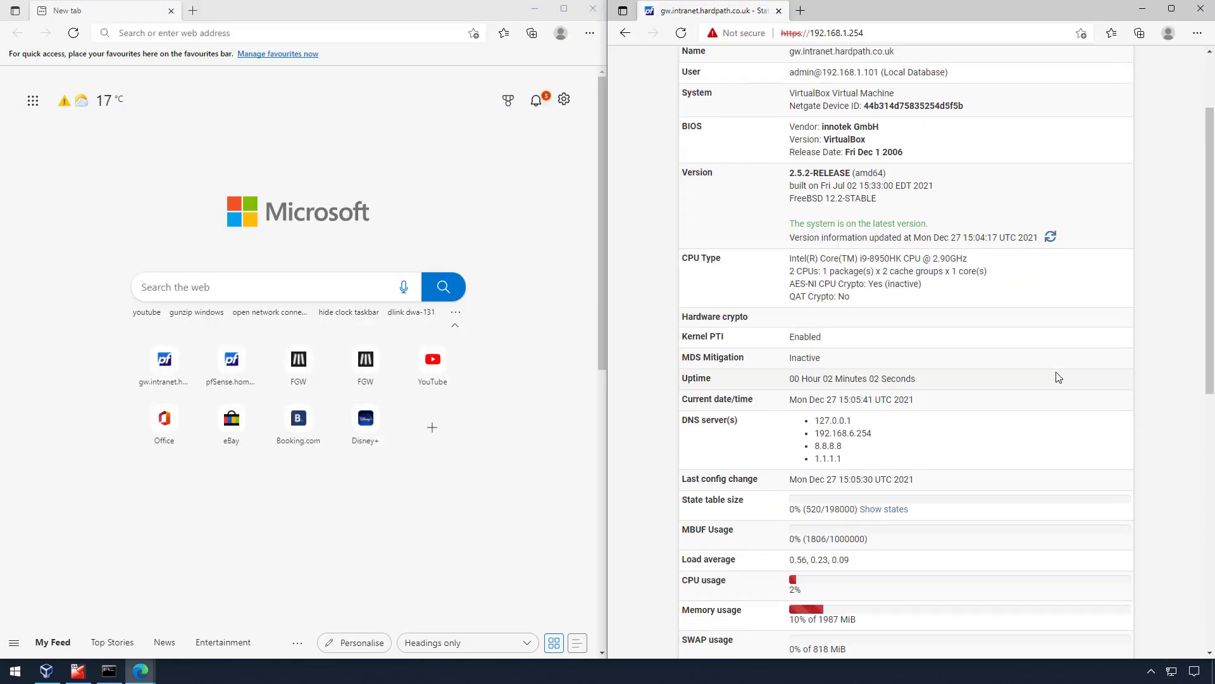
# - Search the web for 'speed test' and run the speed test
pyautogui.click(290, 32)
pyautogui.write('speed')
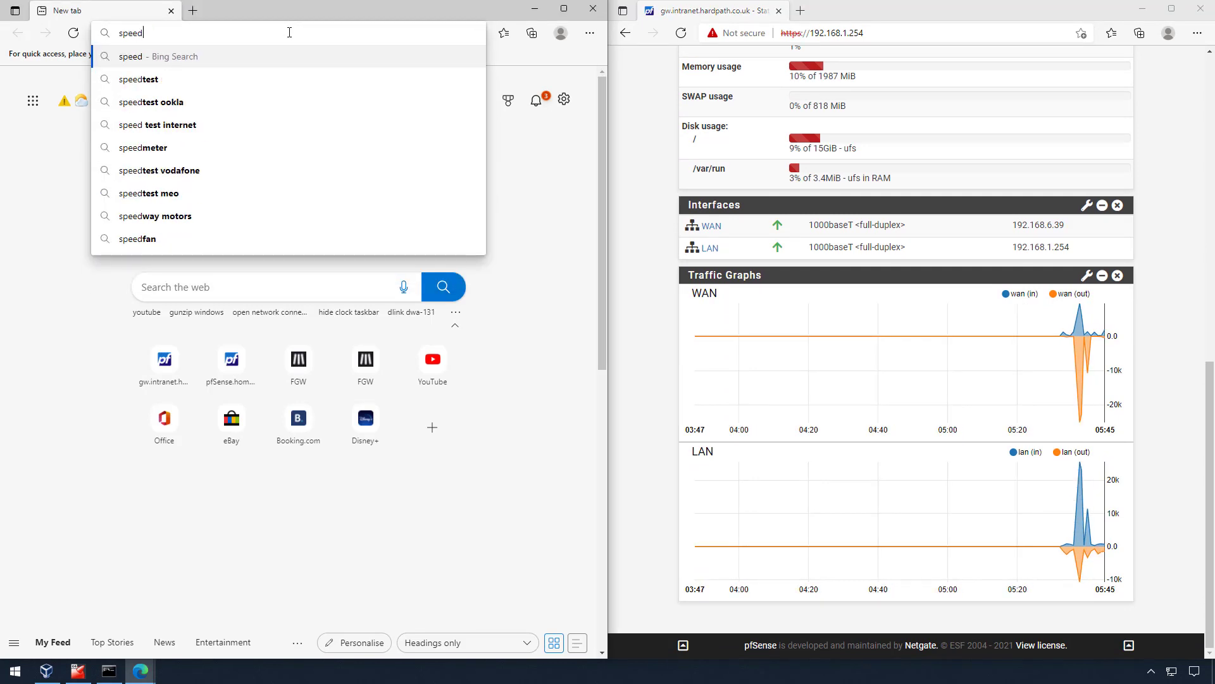
pyautogui.write(' test')
pyautogui.press('Return')
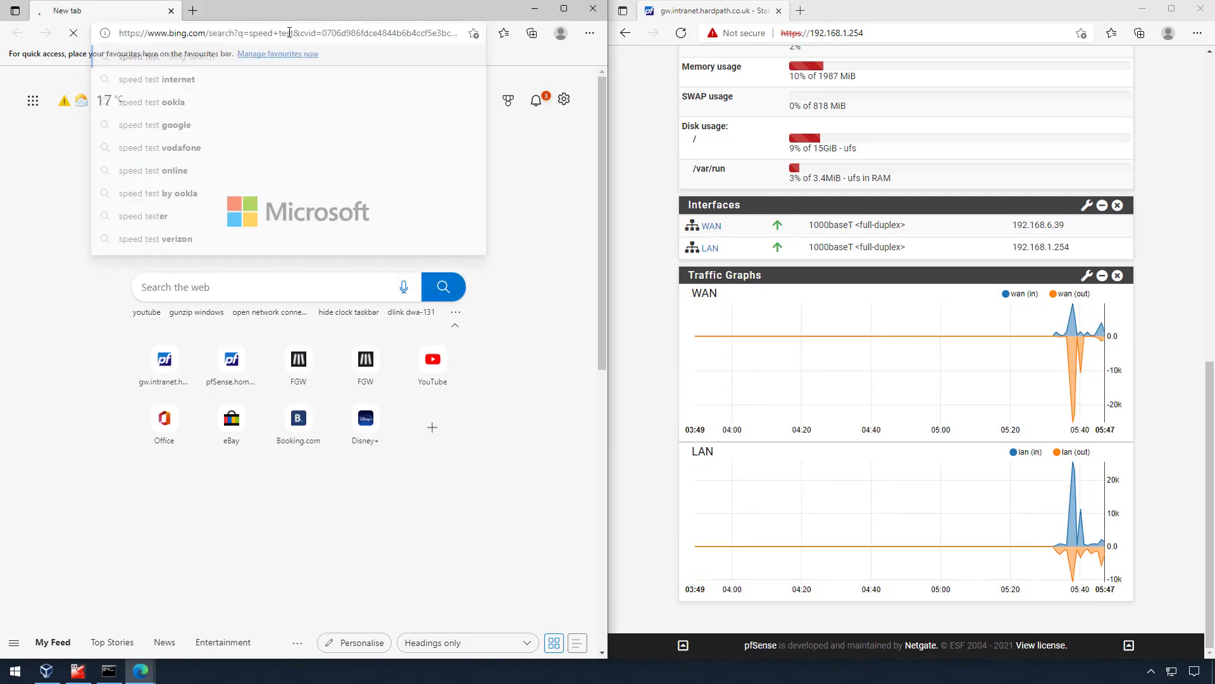
pyautogui.scroll(-5, 334, 336)
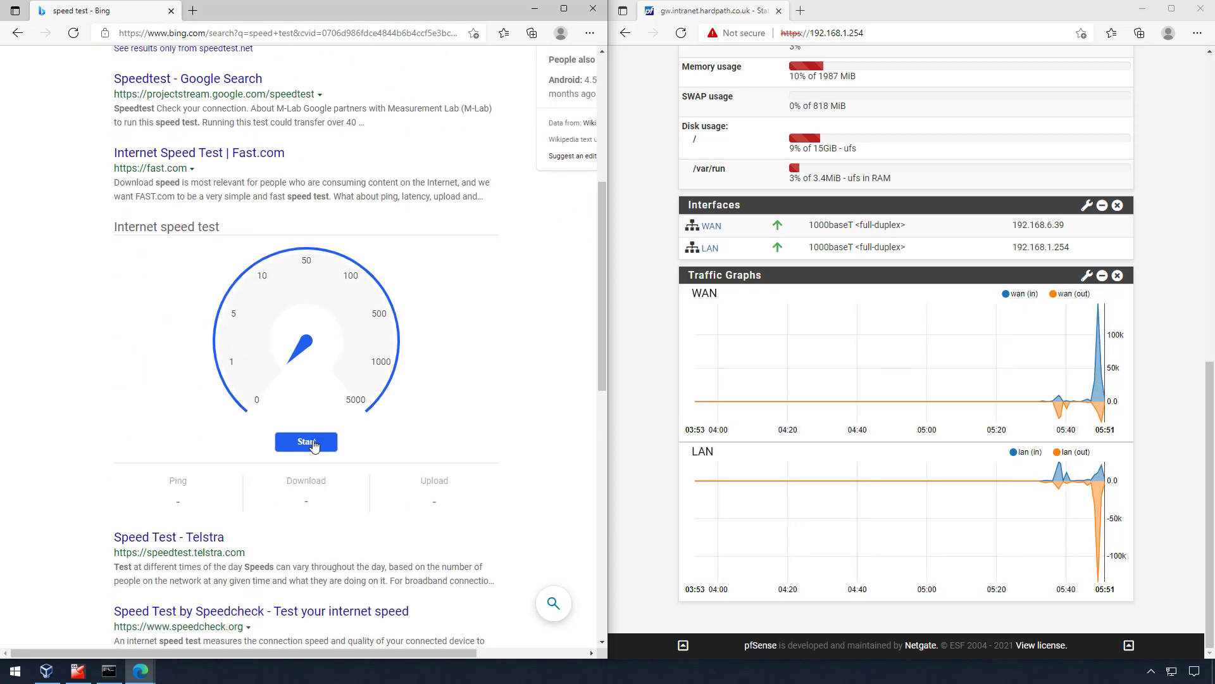
pyautogui.click(314, 446)
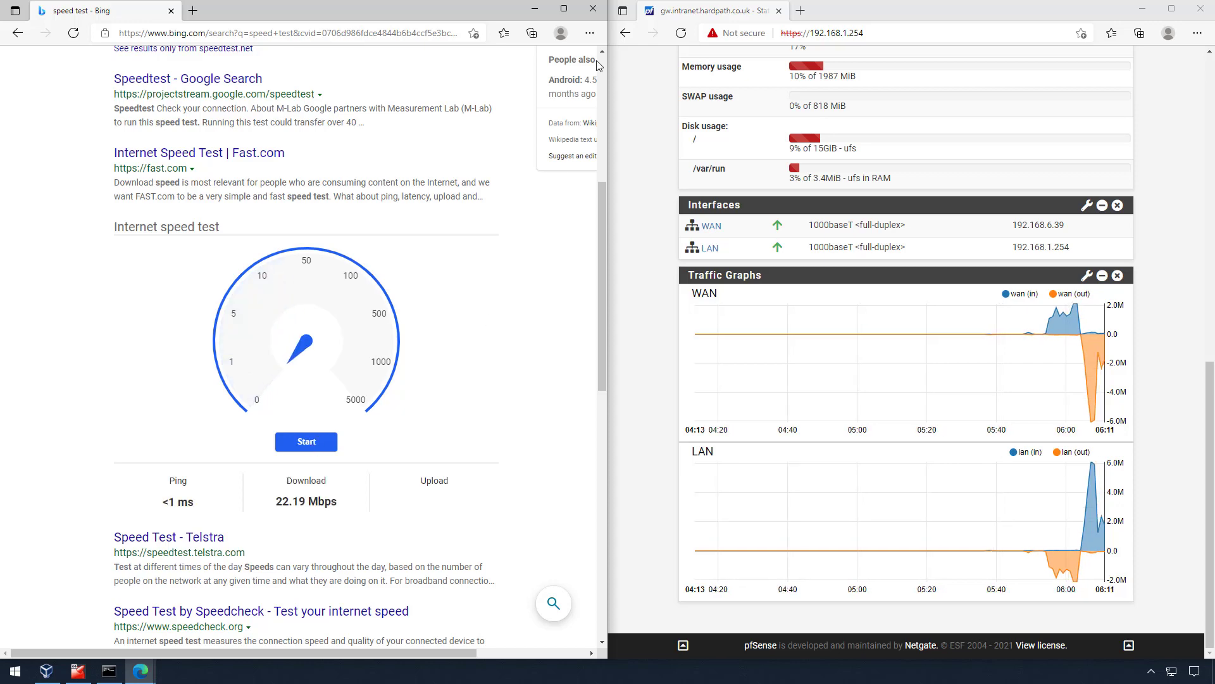
# - Close the speed test window and maximize the pfSense dashboard to view the traffic spikes
pyautogui.click(595, 11)
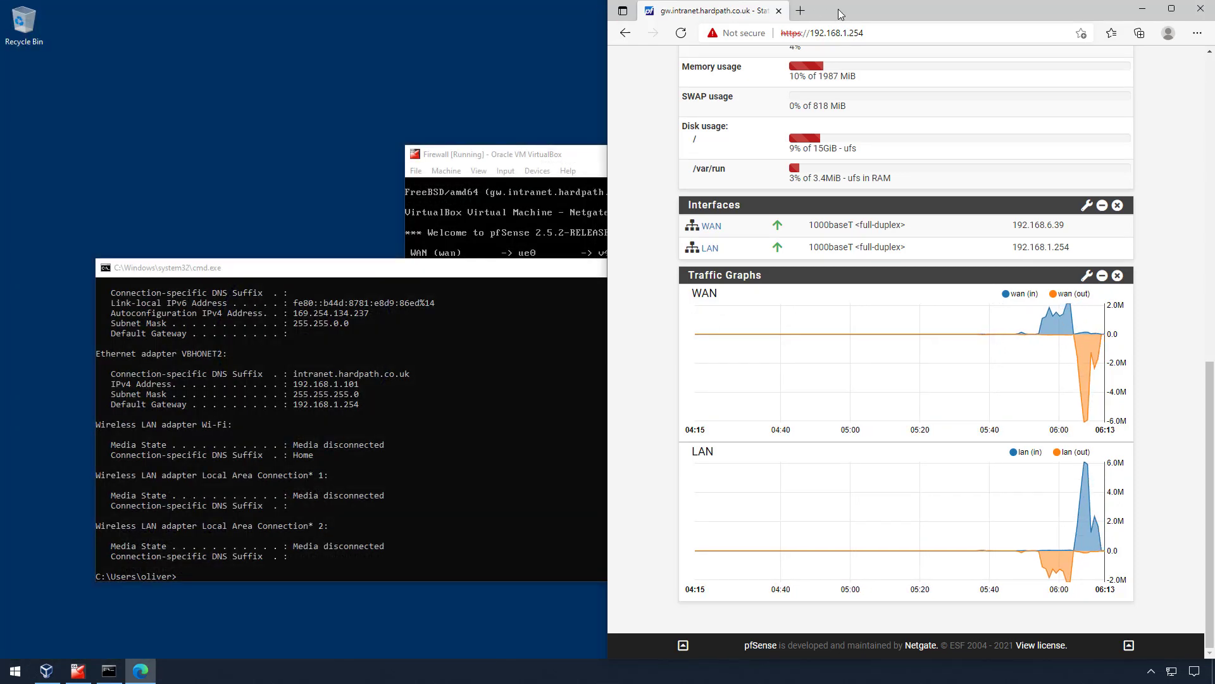
pyautogui.doubleClick(838, 9)
pyautogui.click(773, 151)
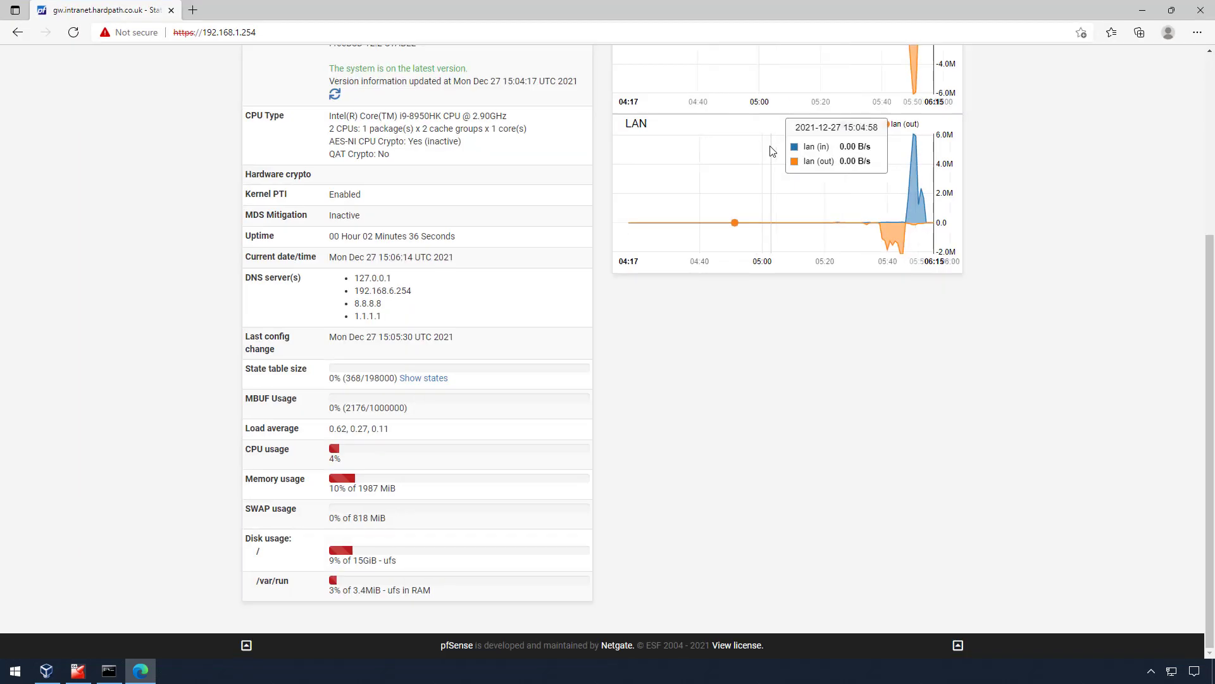
pyautogui.scroll(5, 759, 206)
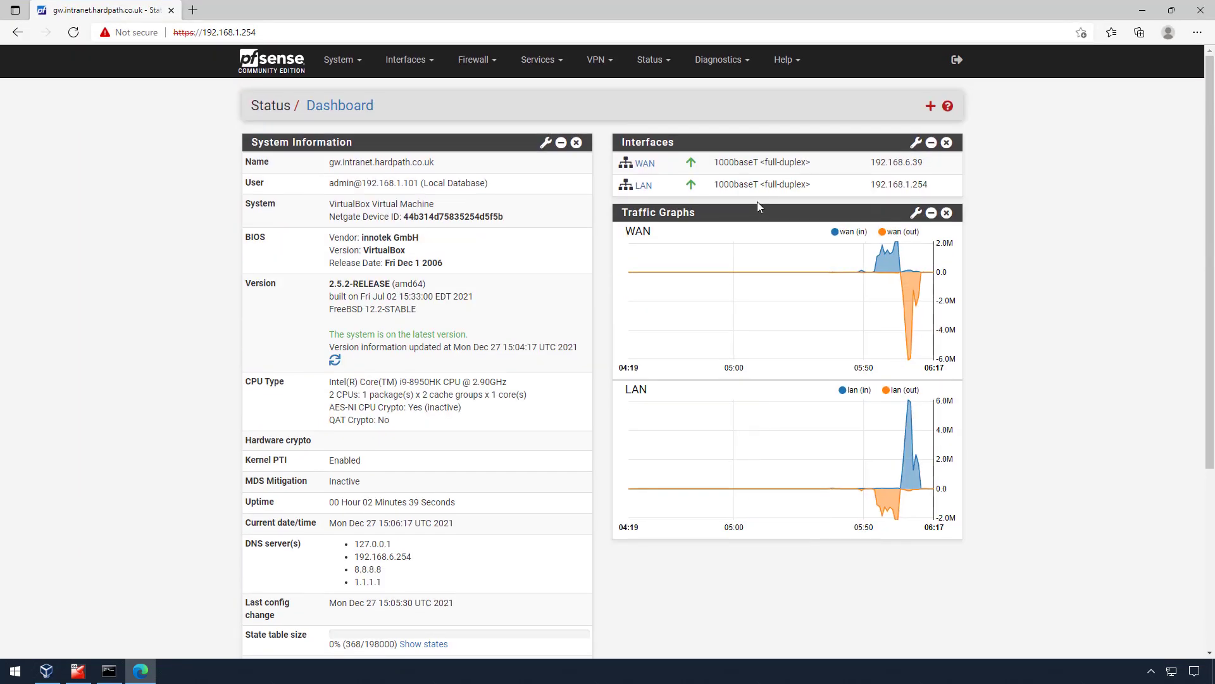